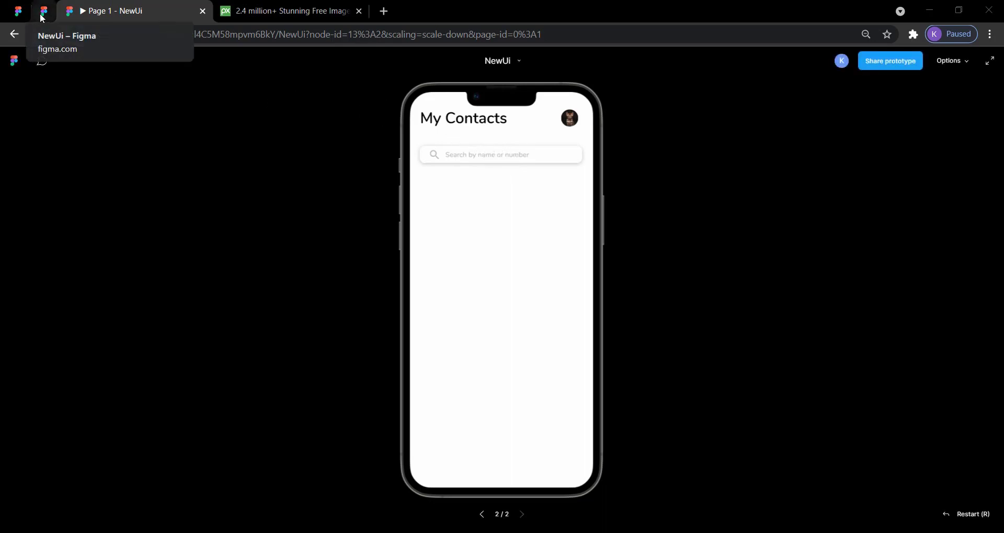
# Examine the ContactBookUIDesignApp reference design and the image options of the kittens photo on Pixabay.
pyautogui.click(19, 12)
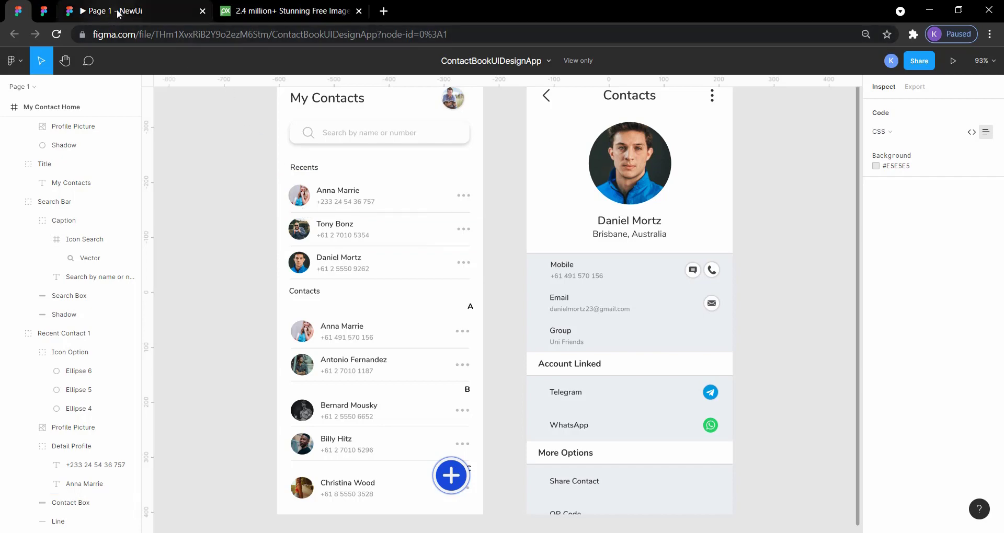
pyautogui.click(250, 9)
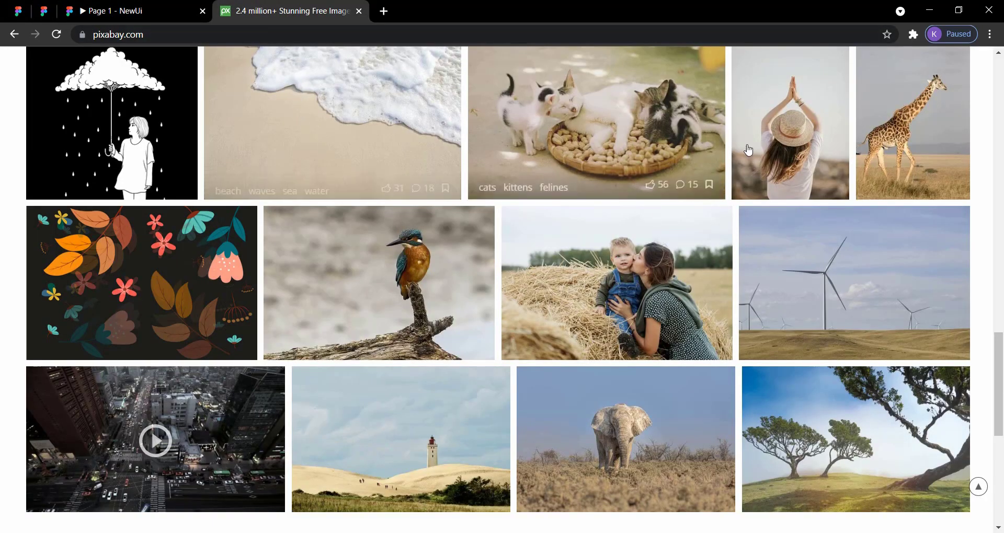
pyautogui.scroll(1, 704, 189)
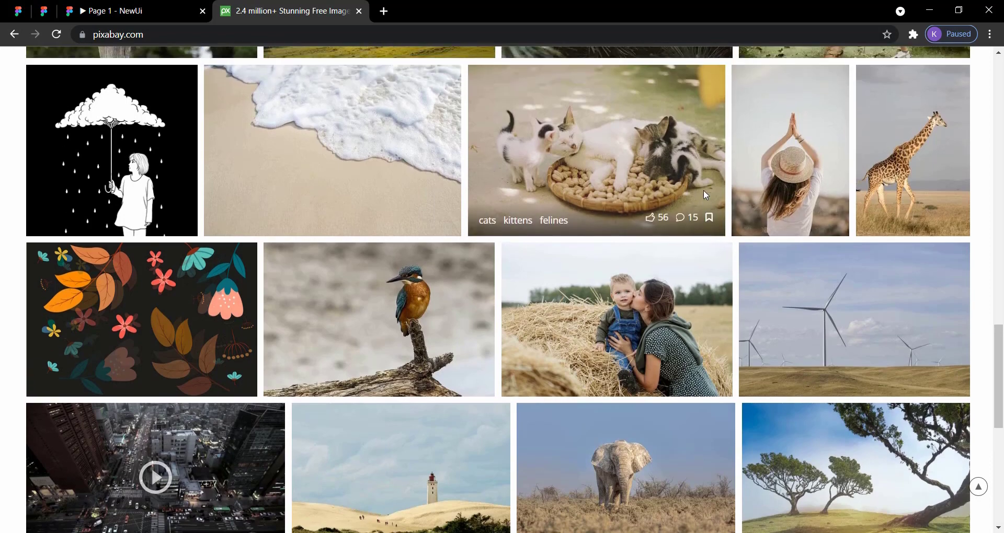
pyautogui.rightClick(601, 166)
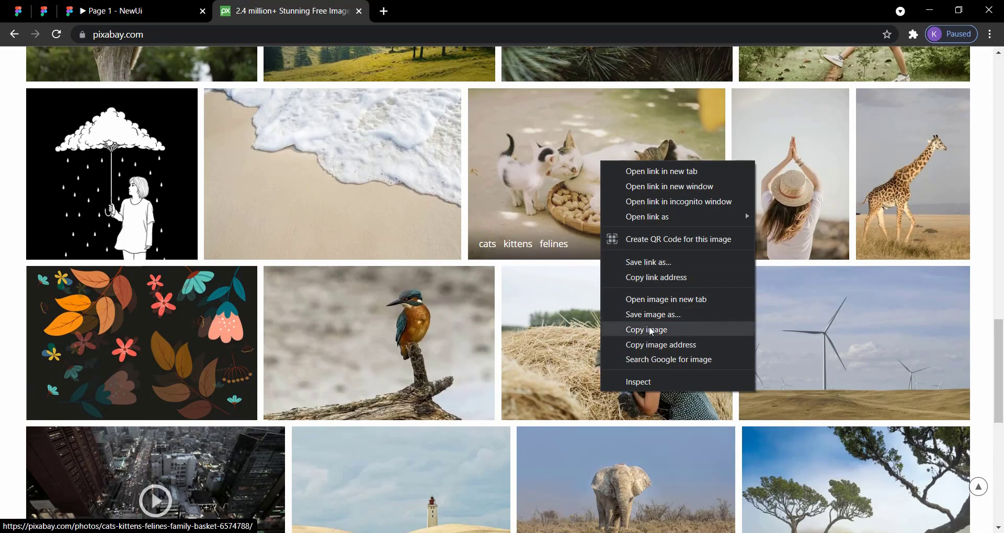
# Return to the NewUi file in Figma and look over the animal photos beside the Contact Info frame.
pyautogui.click(46, 10)
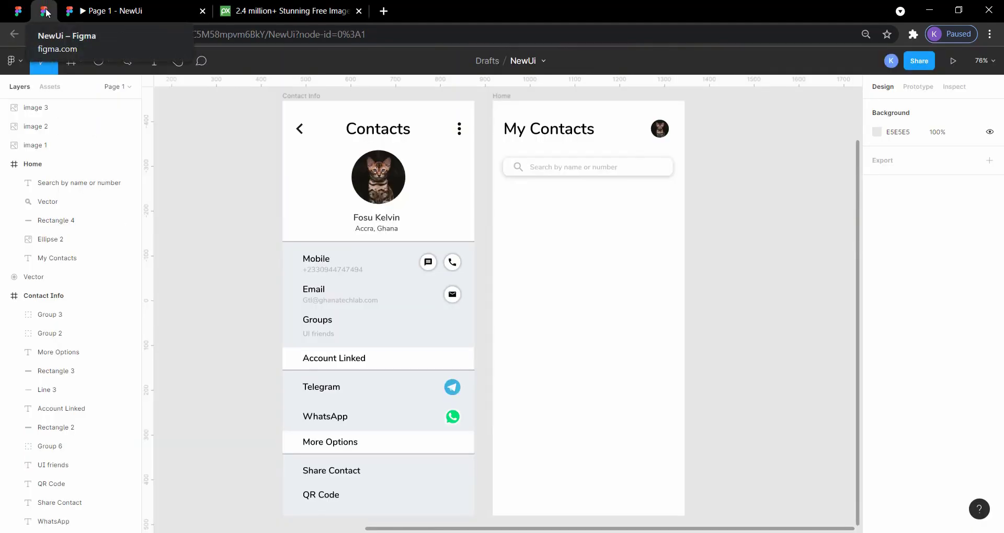
pyautogui.hscroll(-10, 229, 207)
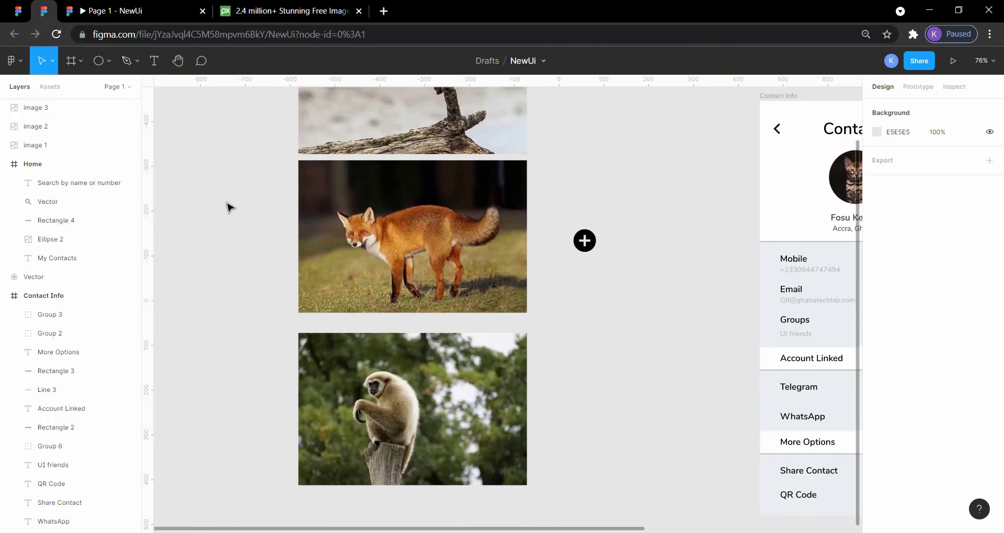
pyautogui.scroll(4, 228, 207)
pyautogui.hscroll(-1, 228, 207)
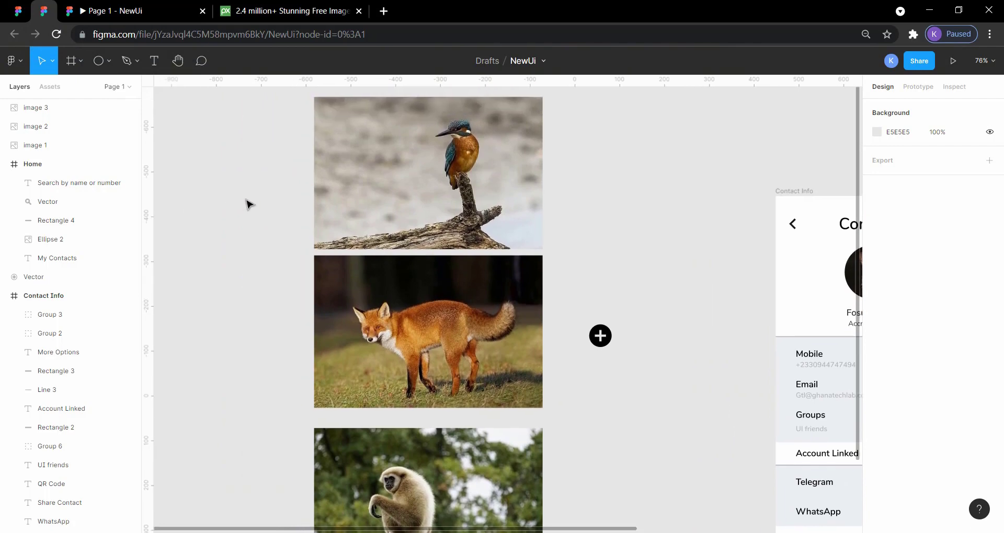
pyautogui.rightClick(257, 205)
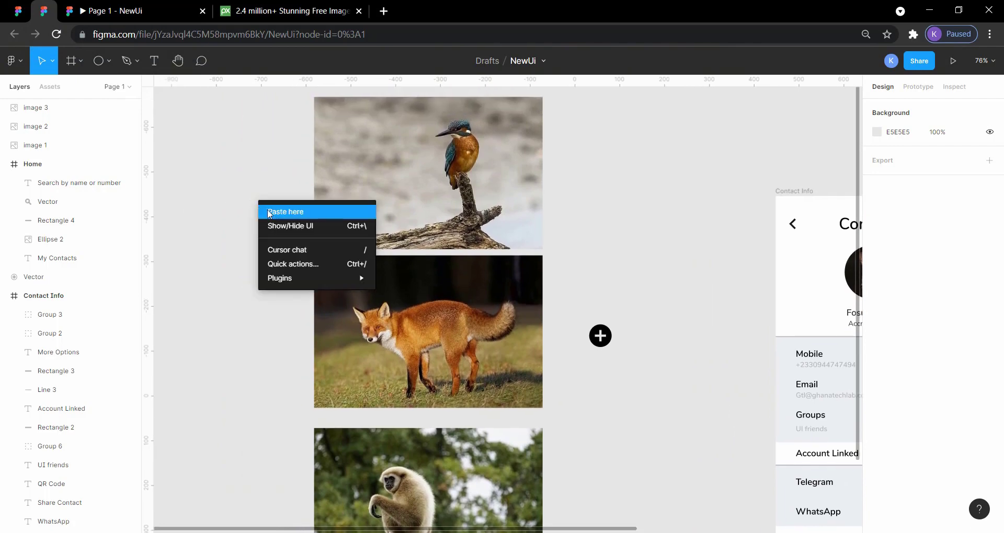
pyautogui.click(242, 173)
pyautogui.click(519, 200)
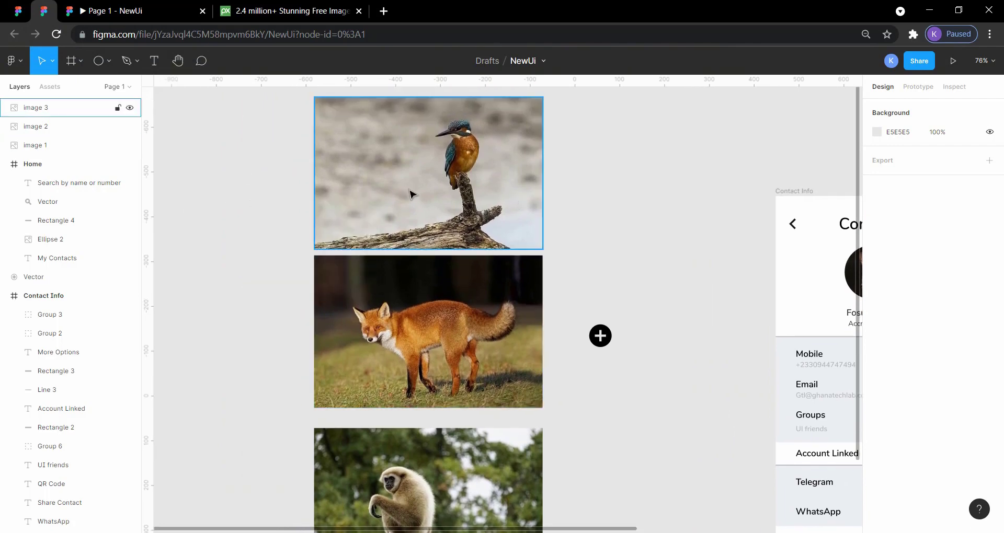
pyautogui.click(446, 272)
pyautogui.click(629, 276)
# Move the black plus icon down beside the monkey photo to free the canvas area above it.
pyautogui.hscroll(5, 629, 276)
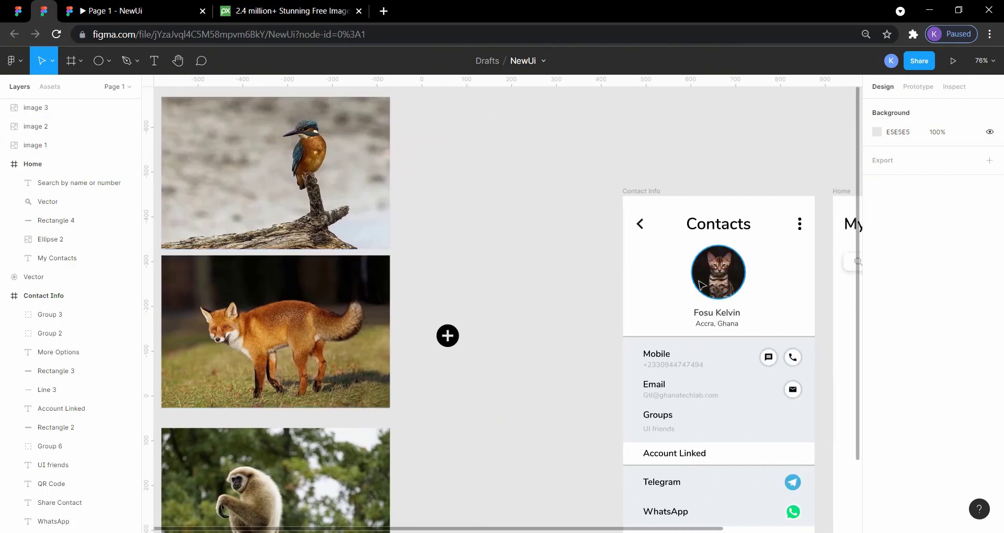
pyautogui.moveTo(450, 323); pyautogui.dragTo(434, 484)
pyautogui.click(452, 306)
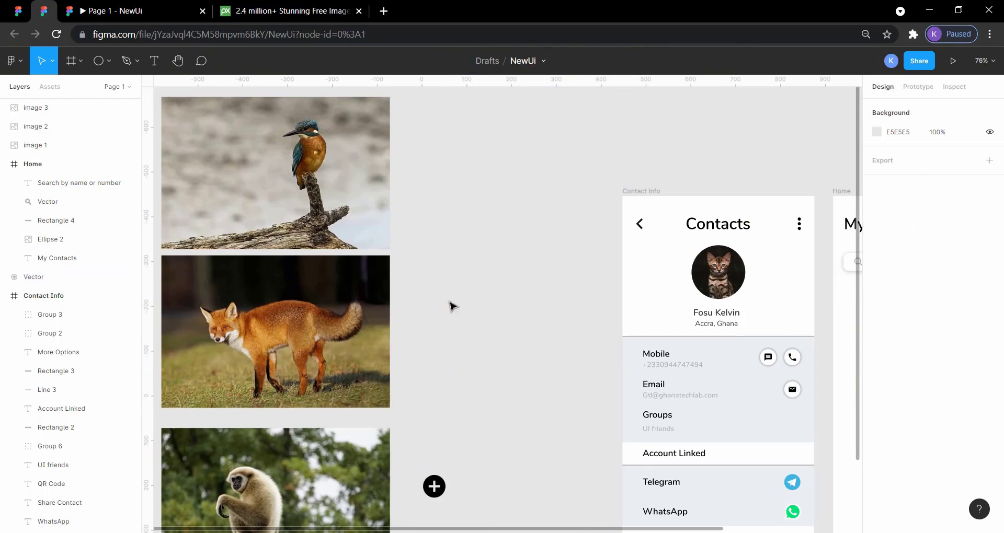
# Draw a circle of about 182 × 182 between the kingfisher photo and the Contact Info frame.
pyautogui.click(99, 61)
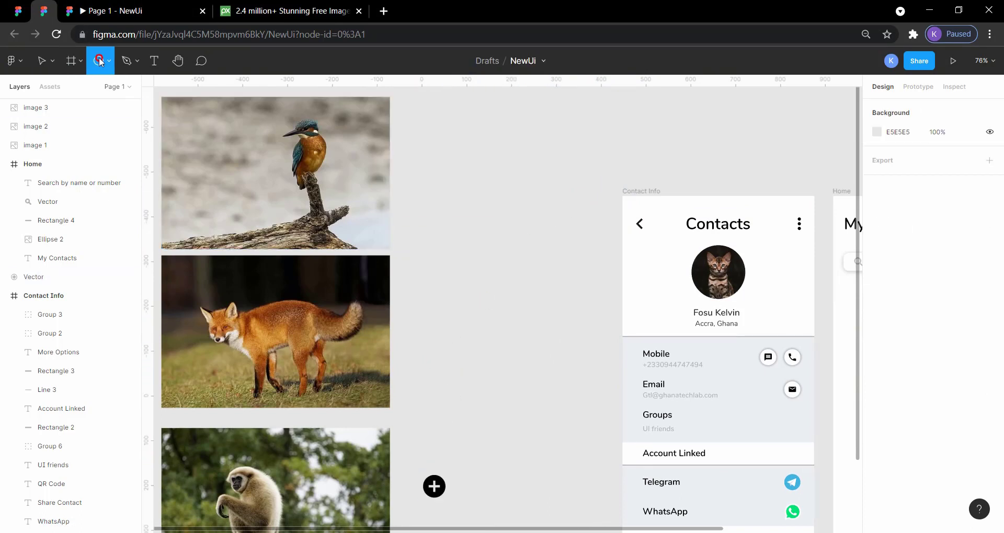
pyautogui.click(109, 61)
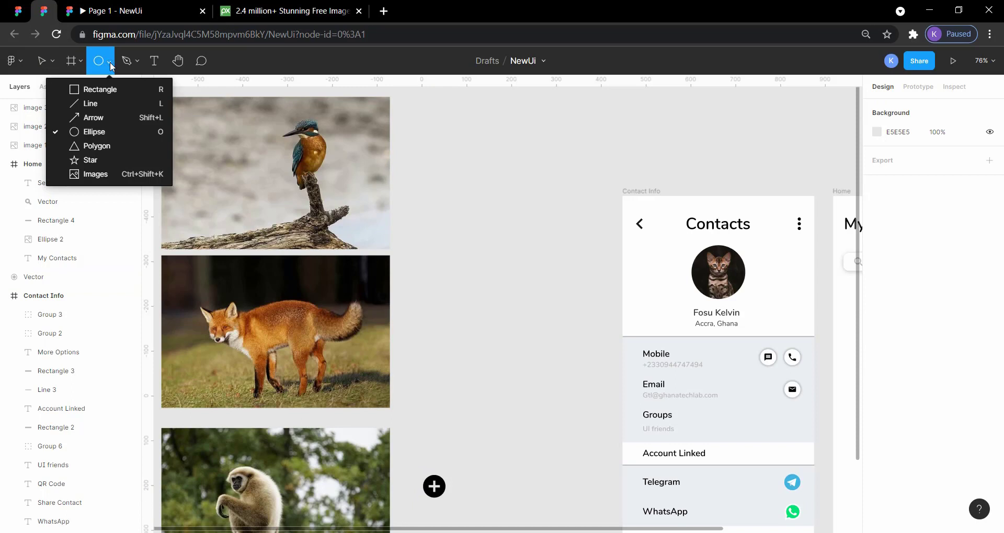
pyautogui.click(101, 134)
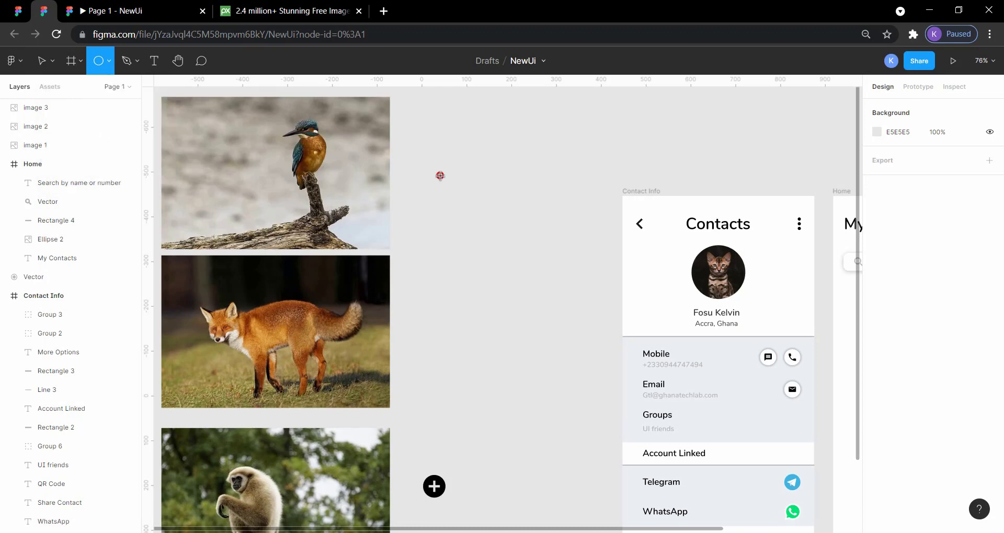
pyautogui.moveTo(440, 175); pyautogui.dragTo(520, 255)
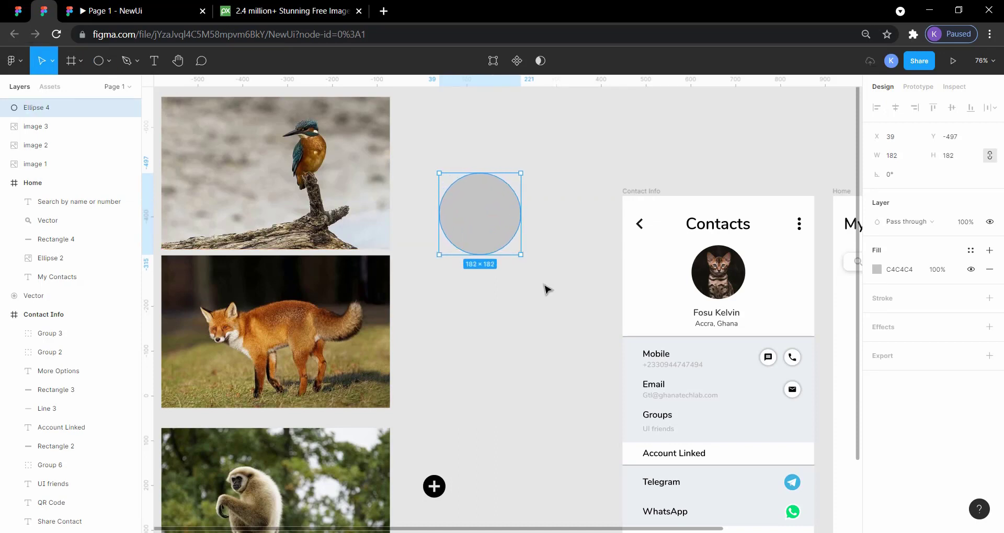
pyautogui.click(564, 338)
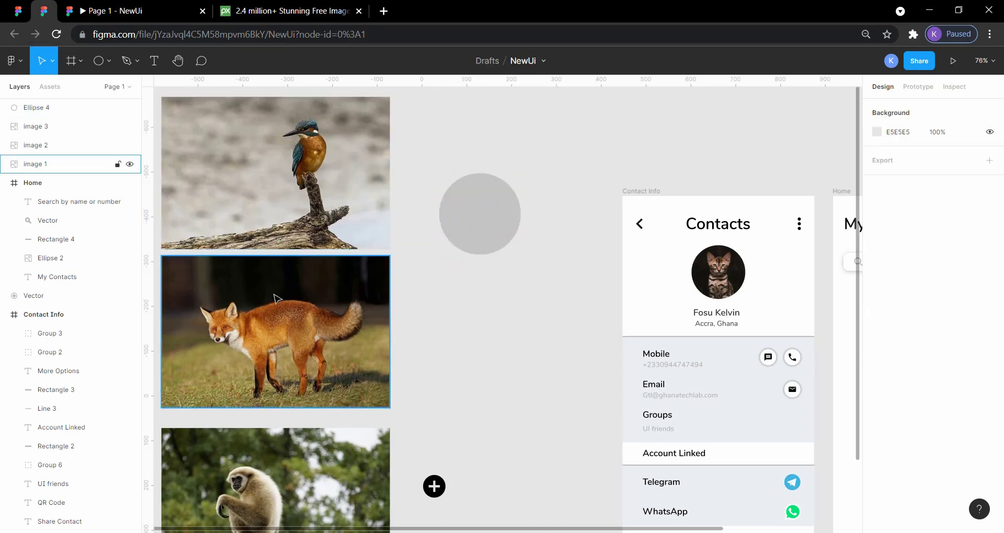
# Move the kingfisher photo so that it lies centred behind the grey circle.
pyautogui.moveTo(314, 139); pyautogui.dragTo(516, 188)
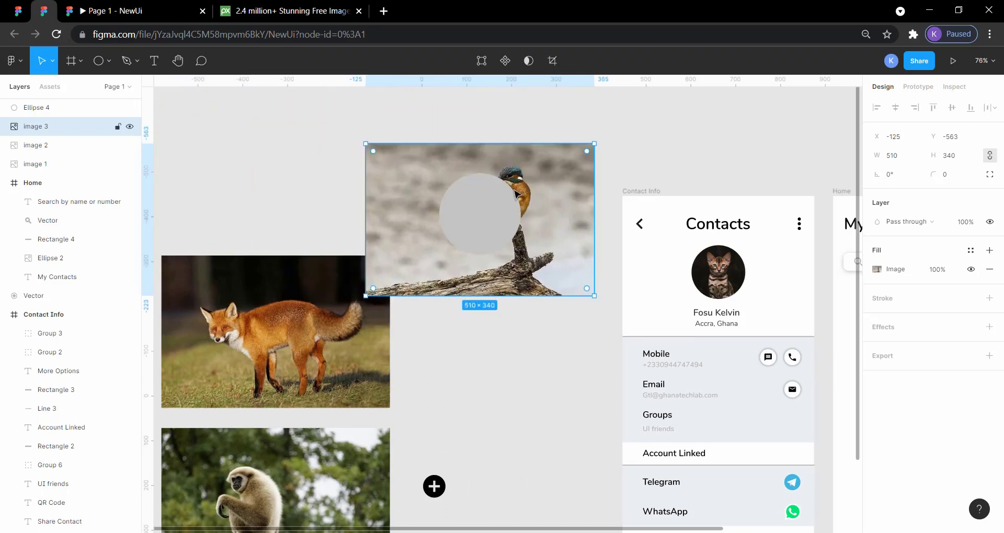
pyautogui.click(494, 201)
pyautogui.rightClick(488, 199)
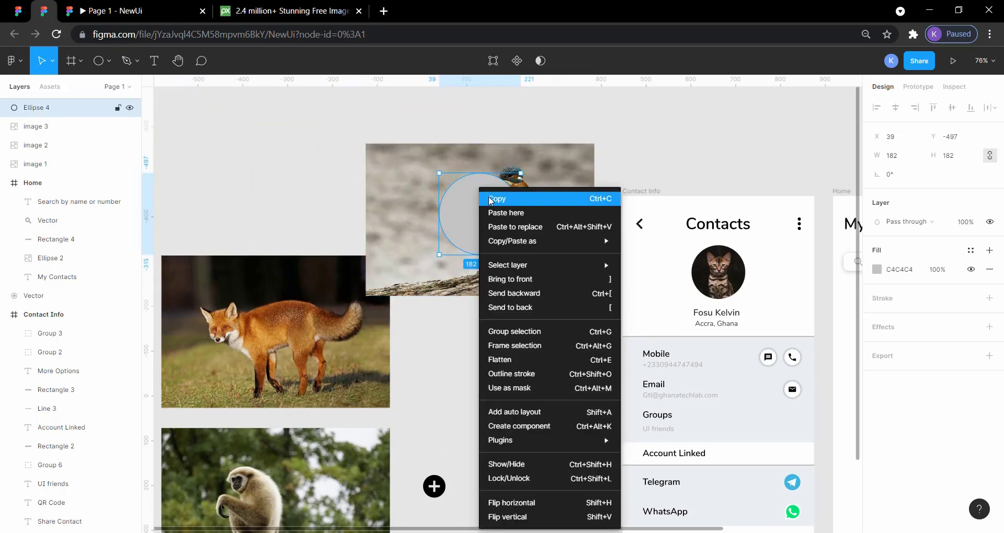
pyautogui.click(439, 143)
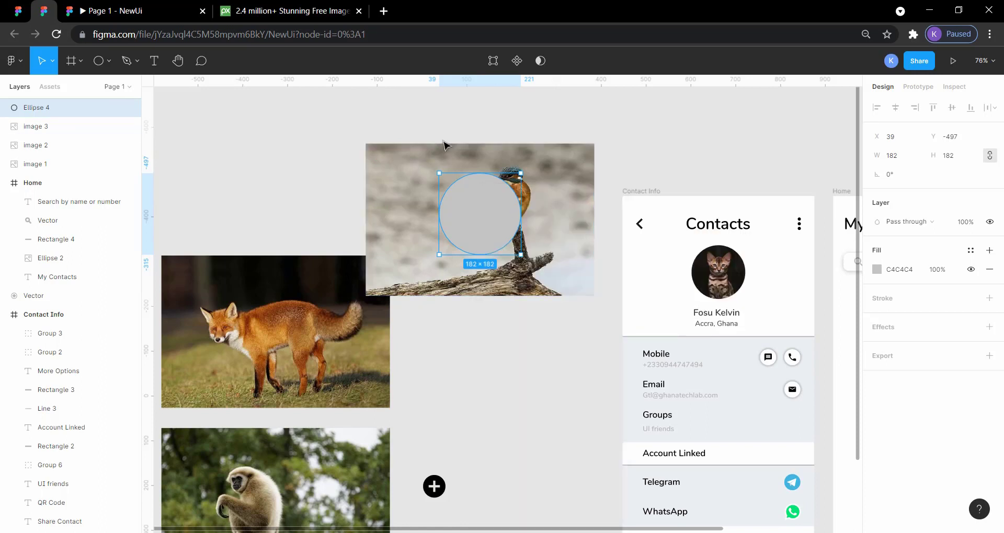
# Try to mask the kingfisher photo together with the circle in front of it, and undo the mask.
pyautogui.moveTo(450, 130); pyautogui.dragTo(543, 267)
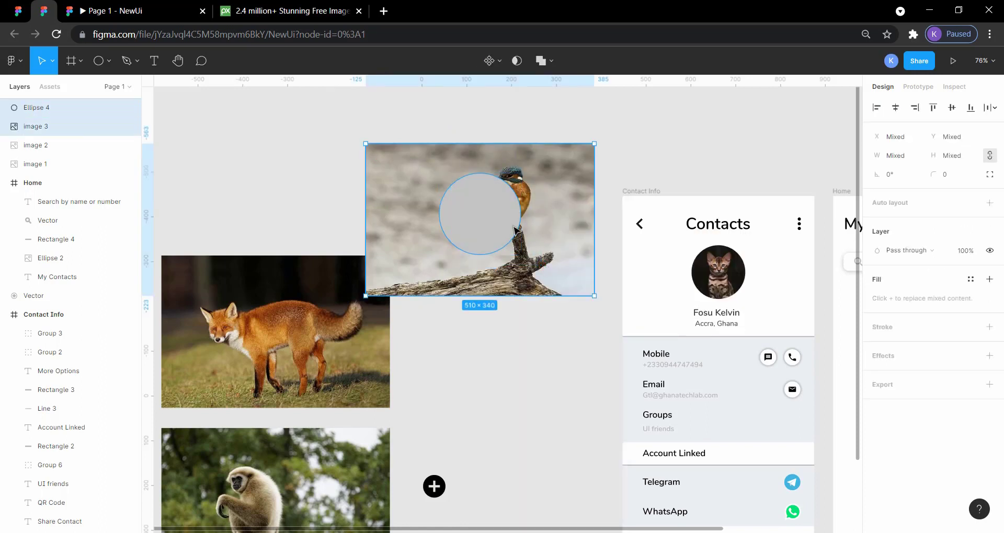
pyautogui.rightClick(505, 230)
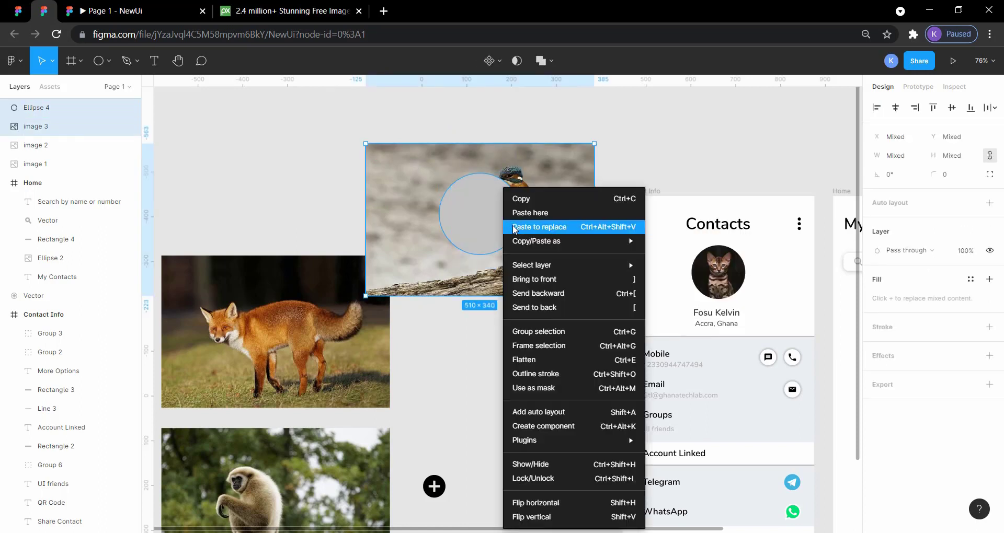
pyautogui.click(537, 388)
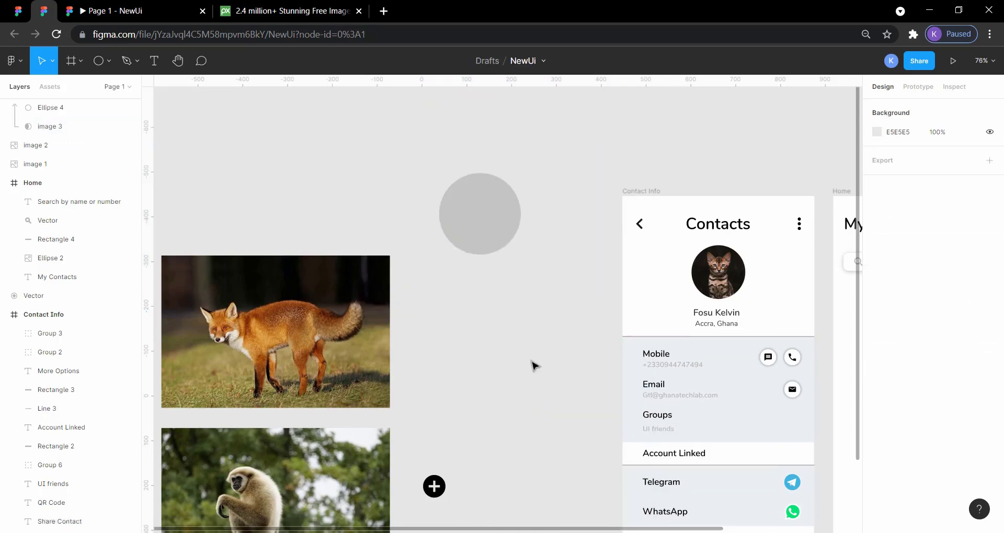
pyautogui.hotkey('ctrl', 'z')
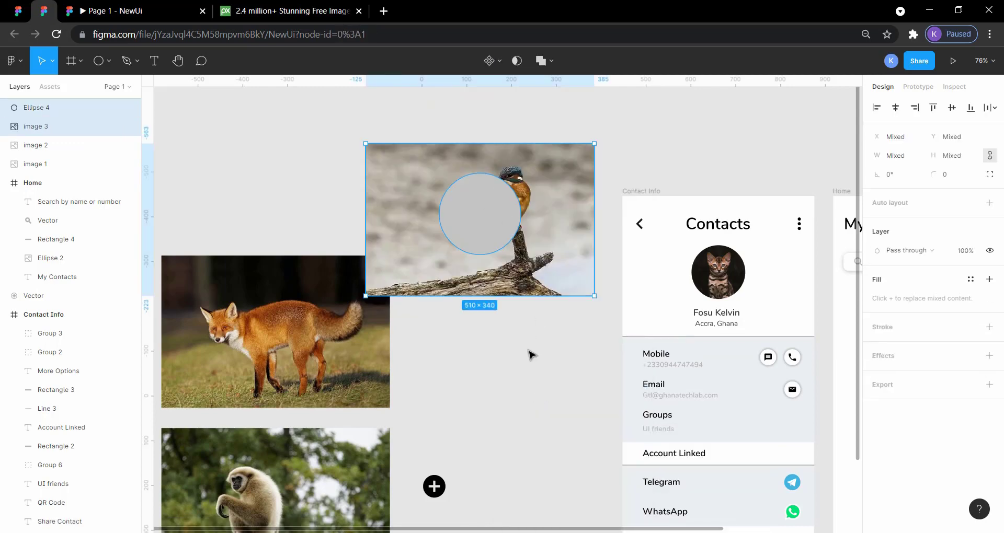
pyautogui.click(581, 433)
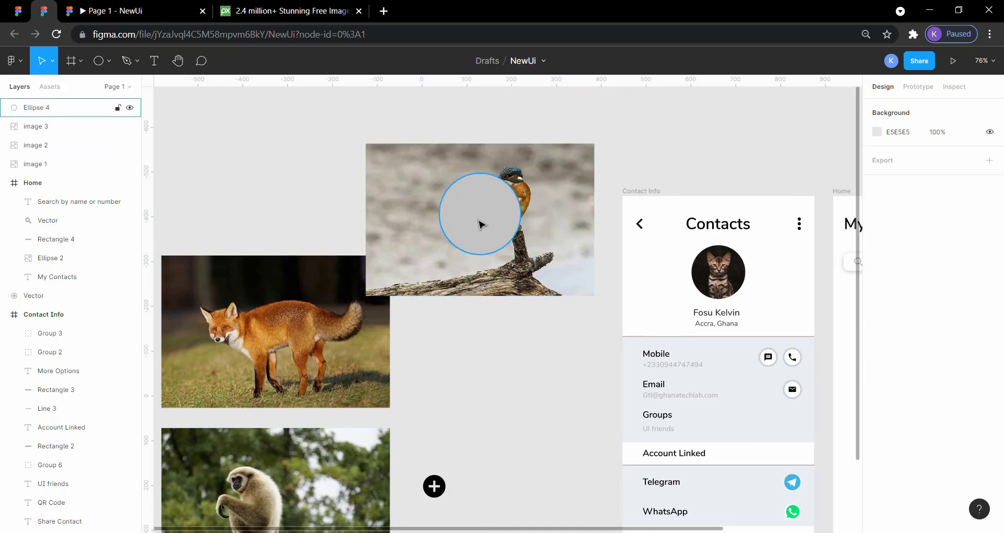
# Position the grey circle over the kingfisher and send it to the back, behind the photo.
pyautogui.moveTo(483, 219); pyautogui.dragTo(515, 202)
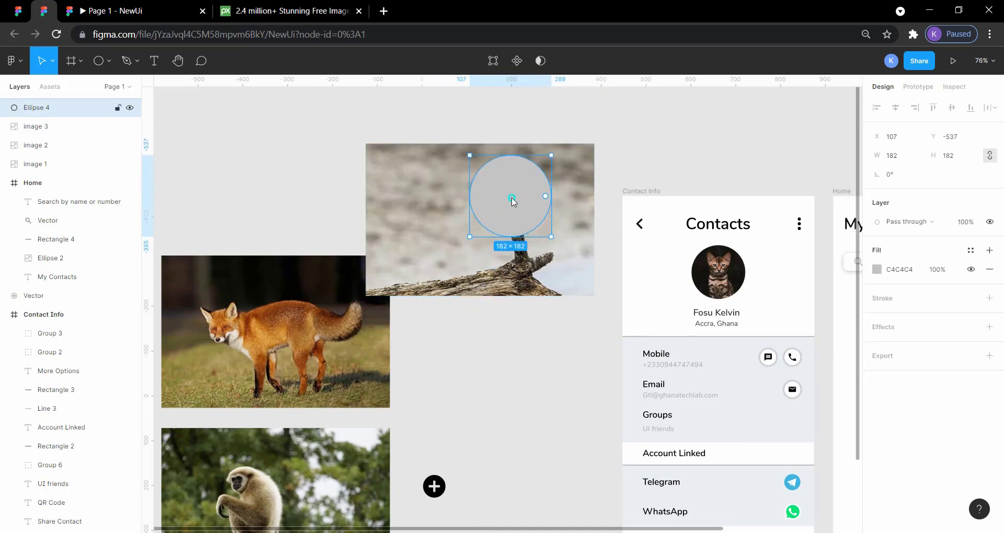
pyautogui.rightClick(512, 200)
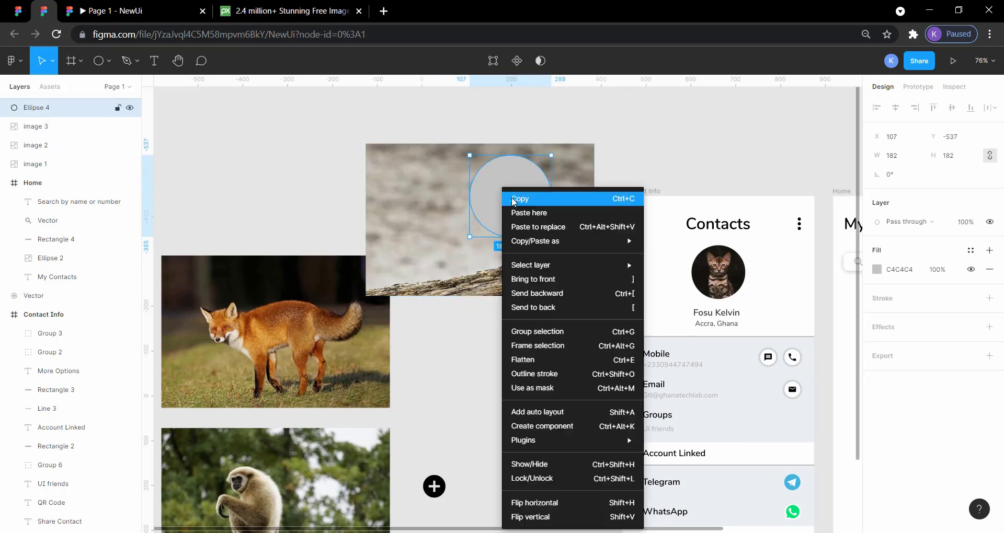
pyautogui.click(545, 302)
pyautogui.click(561, 321)
# Select the circle and the kingfisher photo together and use the circle as a mask.
pyautogui.moveTo(573, 339); pyautogui.dragTo(477, 132)
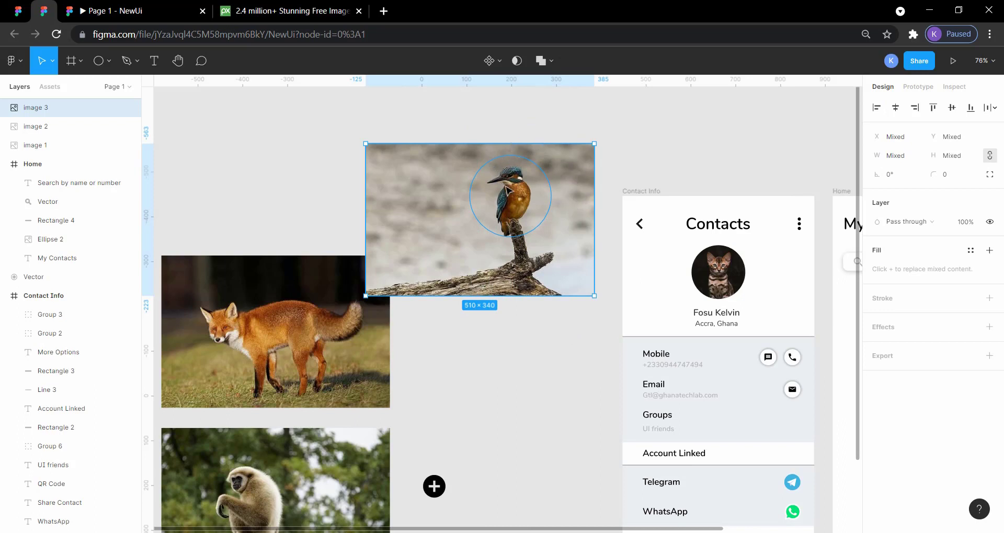
pyautogui.rightClick(505, 188)
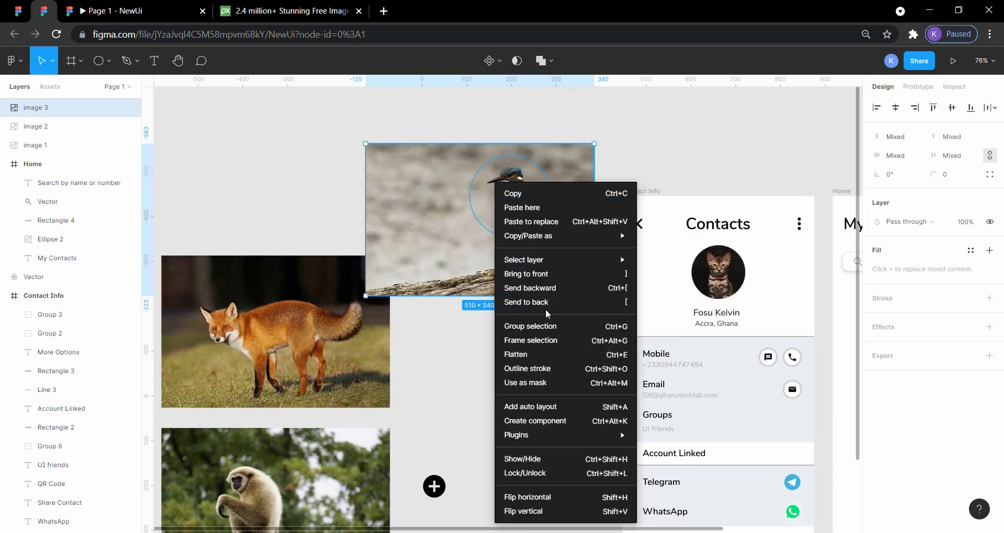
pyautogui.click(527, 385)
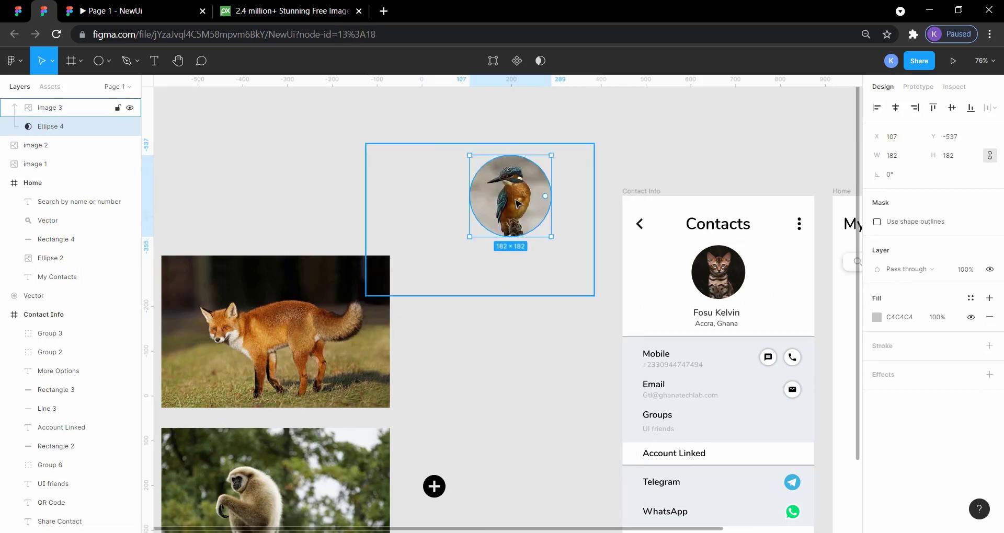
pyautogui.click(559, 416)
# Reposition the kingfisher photo slightly inside its circular mask.
pyautogui.click(522, 205)
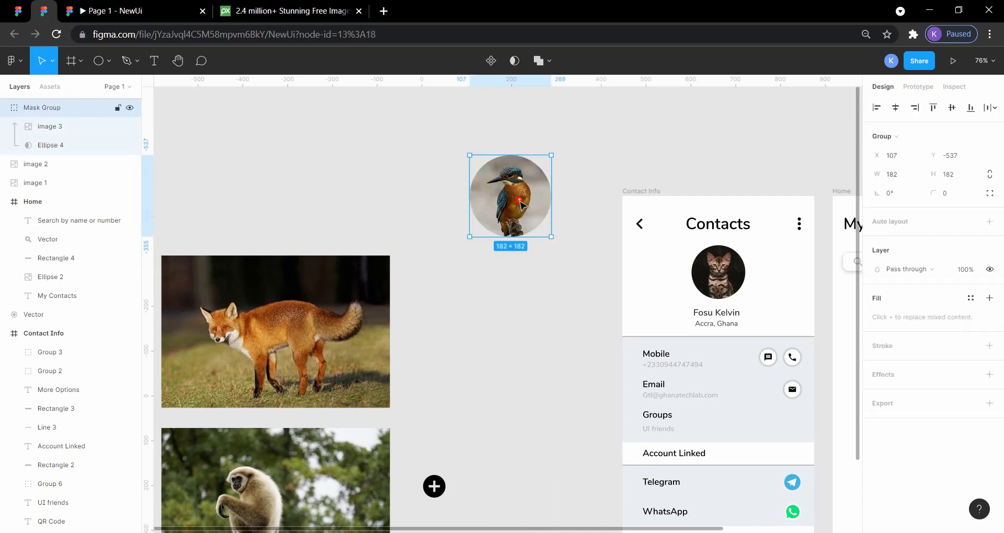
pyautogui.doubleClick(520, 205)
pyautogui.moveTo(520, 205)
pyautogui.mouseDown()
pyautogui.moveTo(509, 203)
pyautogui.moveTo(540, 198)
pyautogui.moveTo(516, 199)
pyautogui.moveTo(529, 211)
pyautogui.mouseUp()
pyautogui.click(588, 374)
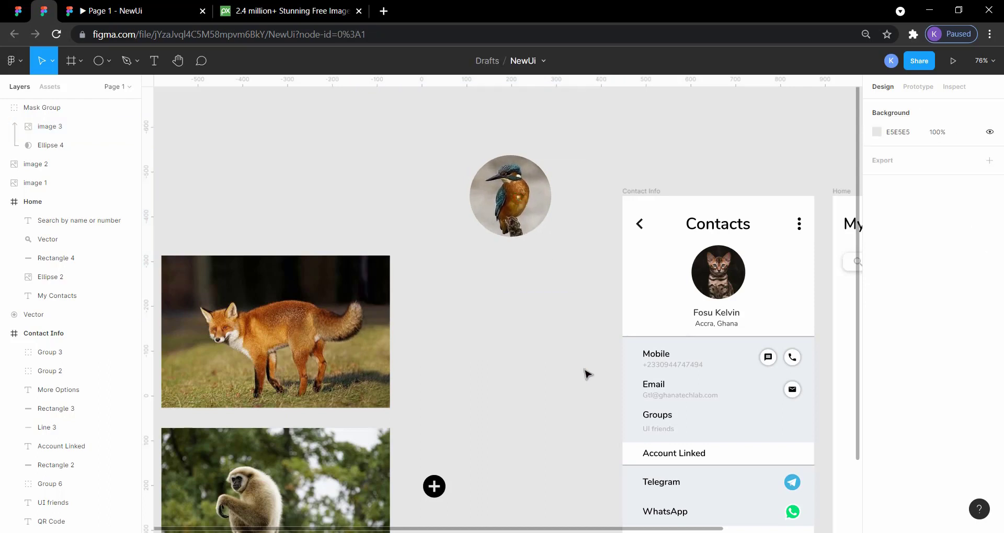
# Resize the masked kingfisher picture to 39 by 39.
pyautogui.scroll(-1, 369, 361)
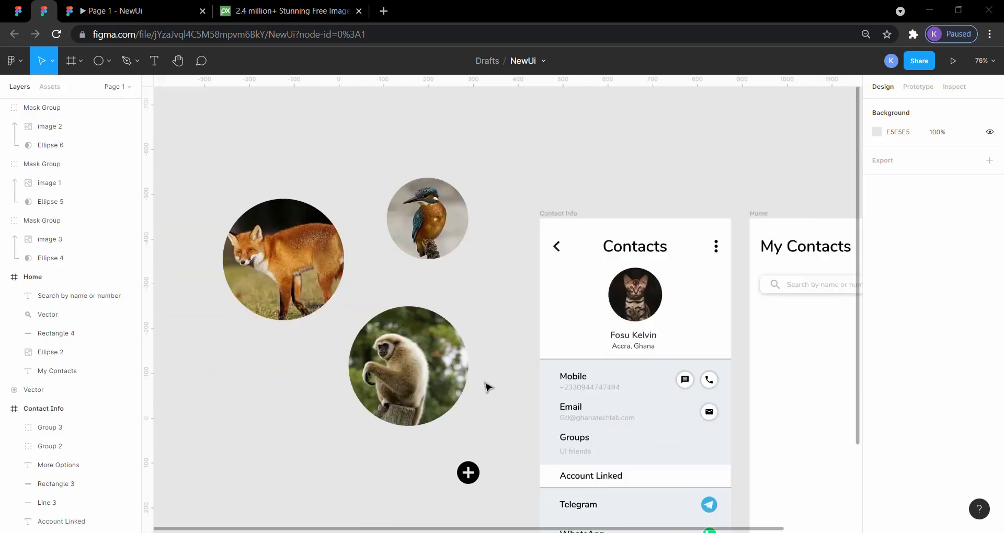
pyautogui.scroll(1, 486, 386)
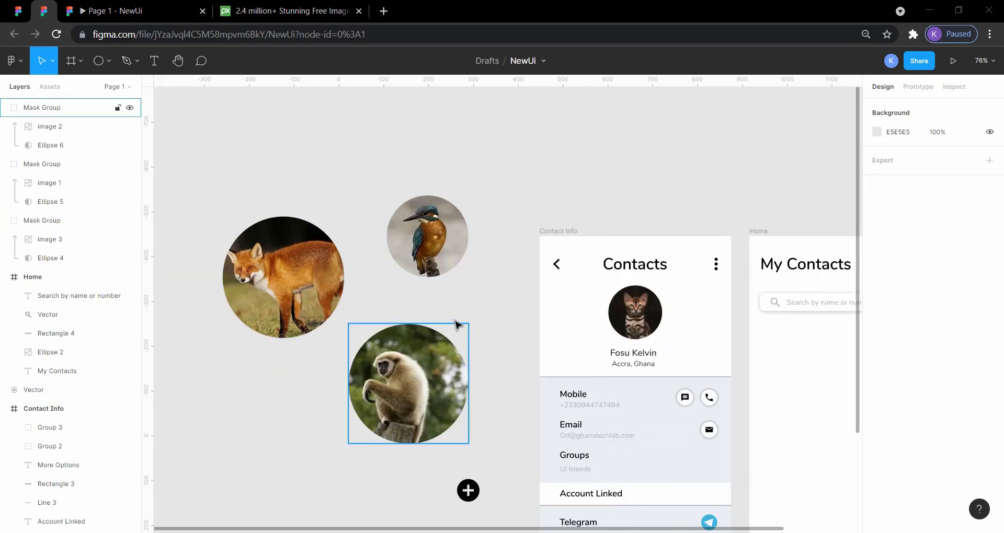
pyautogui.click(459, 253)
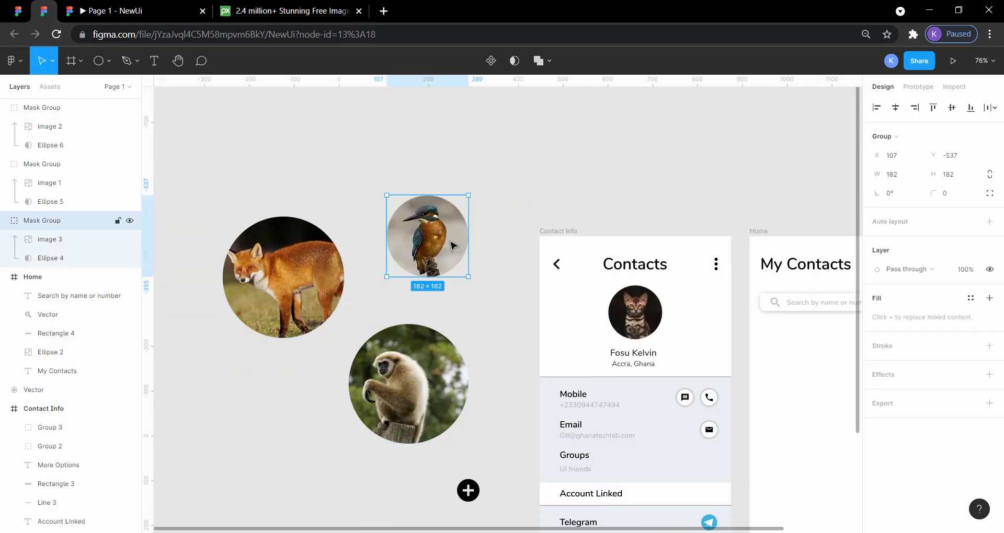
pyautogui.click(898, 176)
pyautogui.click(949, 175)
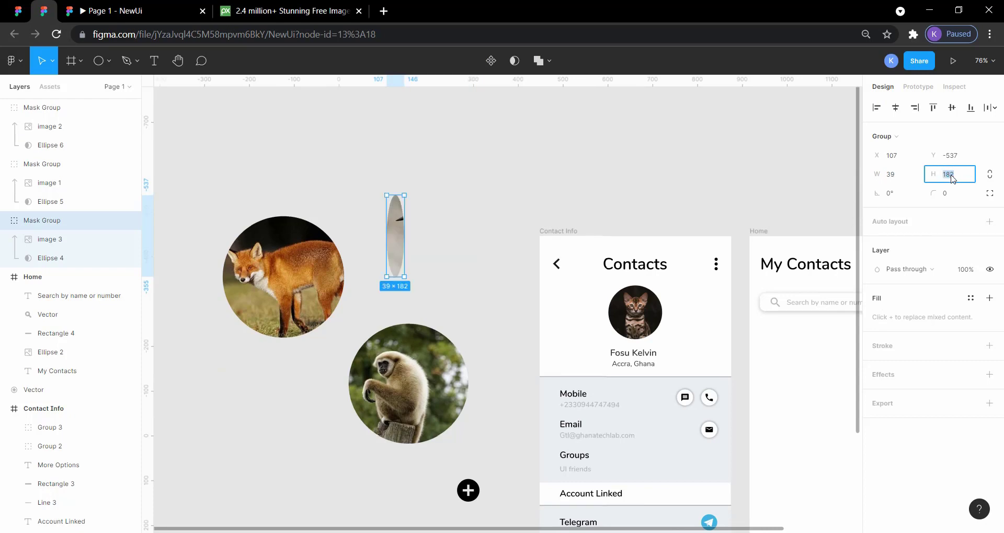
pyautogui.press('Return')
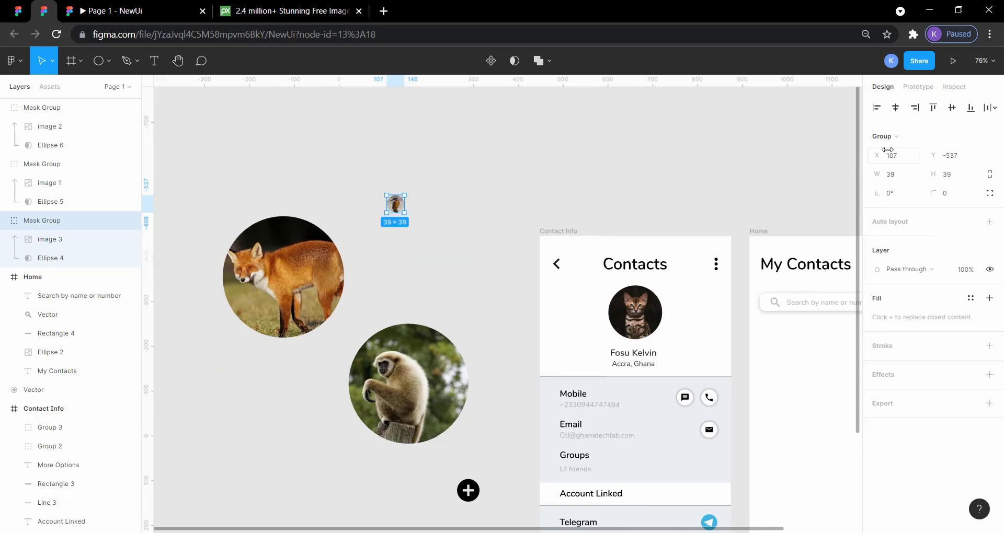
pyautogui.click(539, 209)
# Resize the masked fox picture to 39 by 39.
pyautogui.click(300, 288)
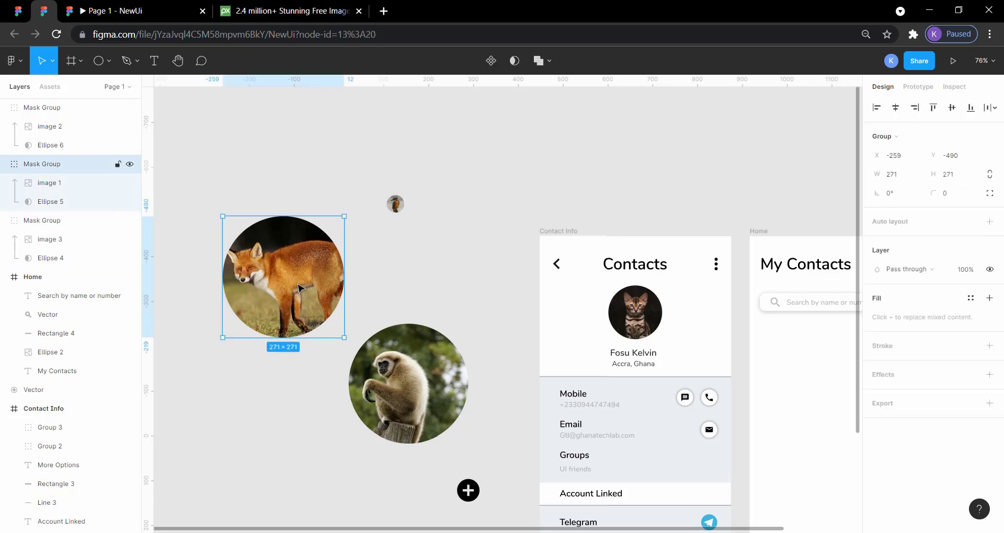
pyautogui.click(900, 182)
pyautogui.click(951, 179)
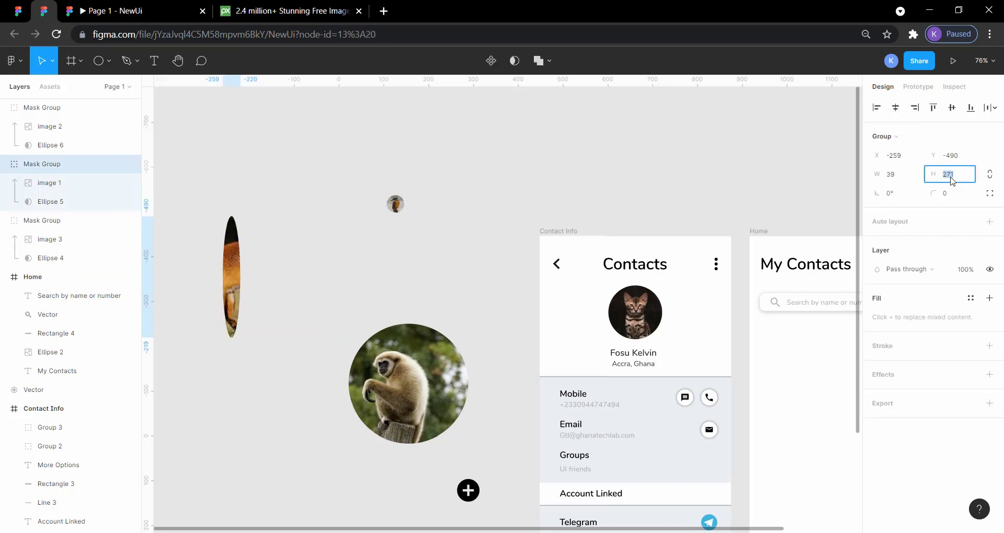
pyautogui.write('39')
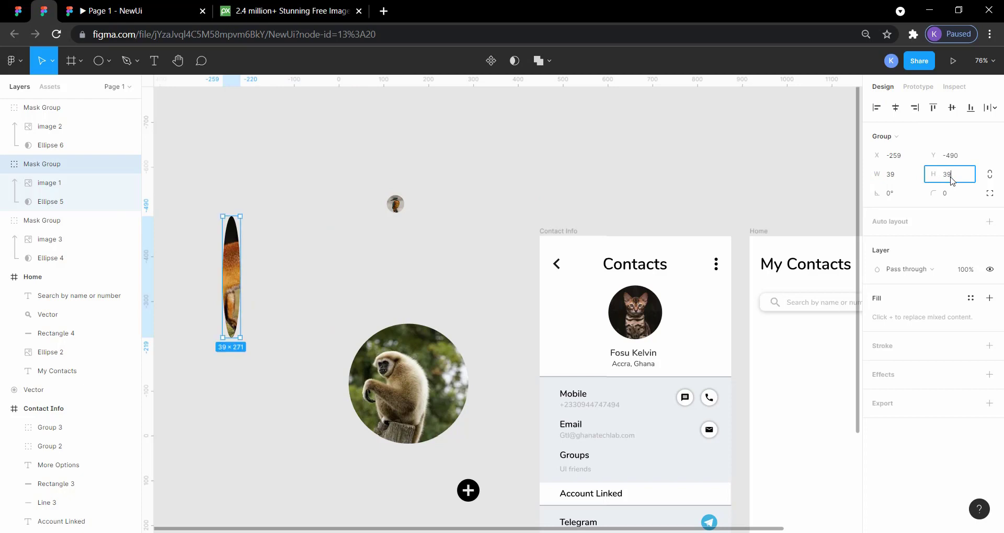
pyautogui.press('Return')
pyautogui.click(625, 178)
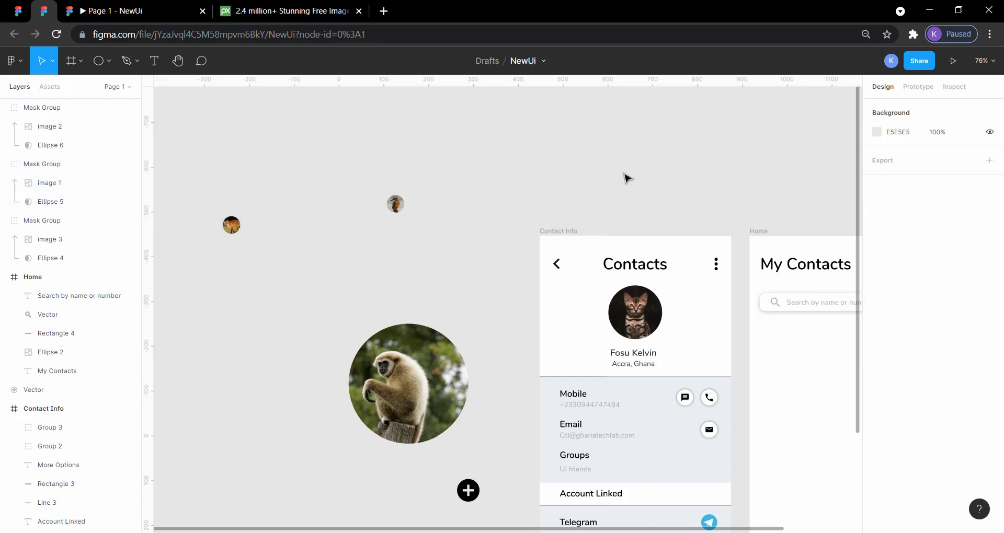
# Move the masked monkey picture up slightly and resize it to 39 by 39.
pyautogui.moveTo(437, 359); pyautogui.dragTo(448, 293)
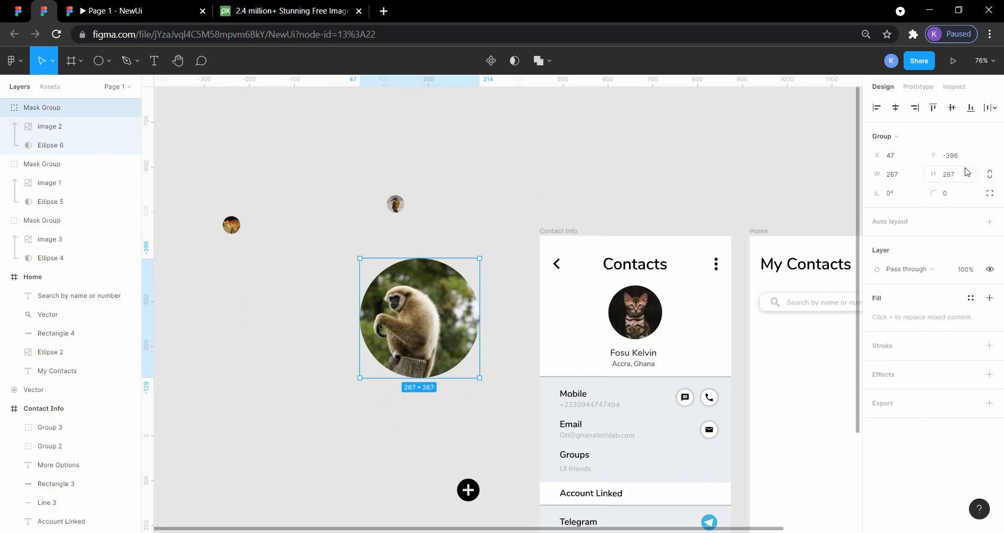
pyautogui.click(902, 178)
pyautogui.write('39')
pyautogui.press('Return')
pyautogui.click(949, 179)
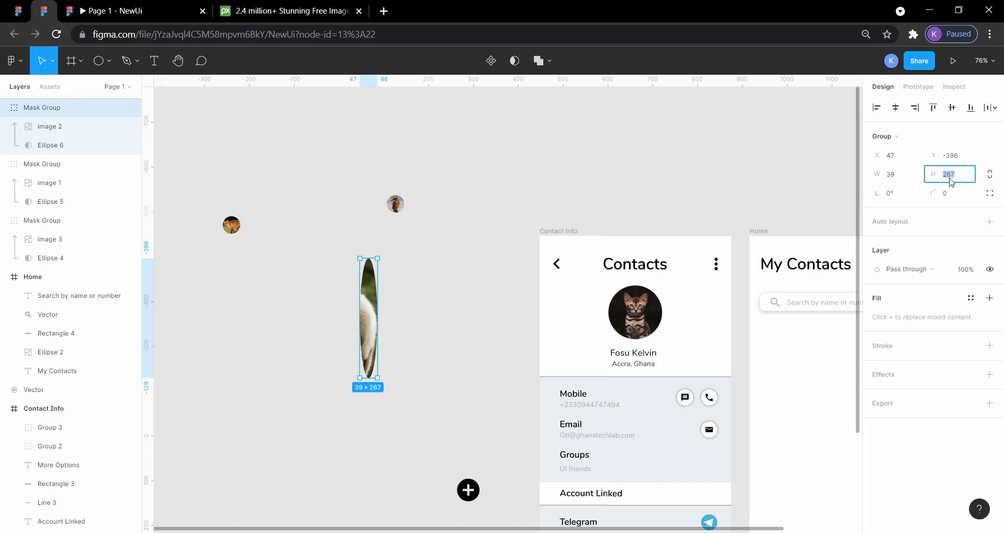
pyautogui.press('Return')
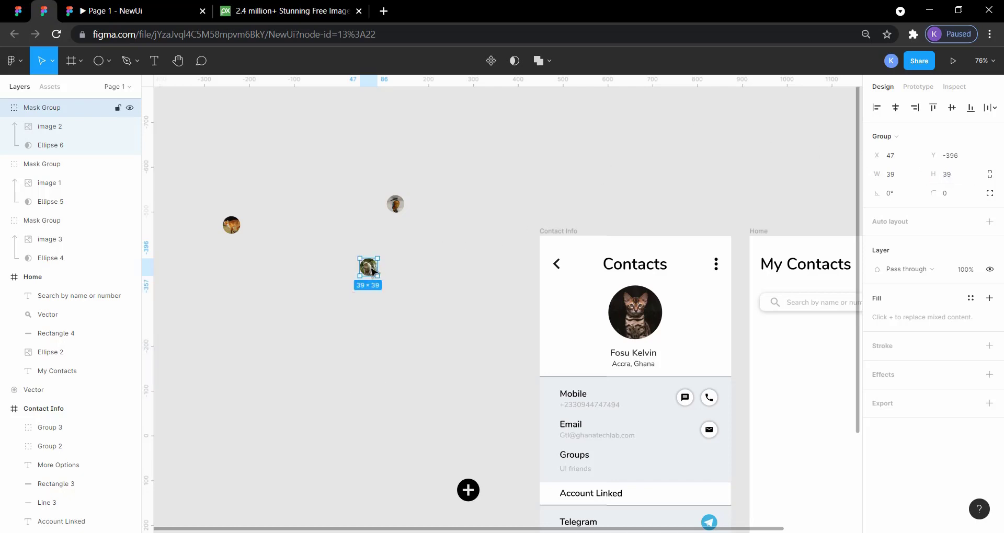
# Move the monkey, fox and kingfisher pictures and the black plus icon to the empty canvas above the Home frame.
pyautogui.moveTo(372, 271); pyautogui.dragTo(812, 192)
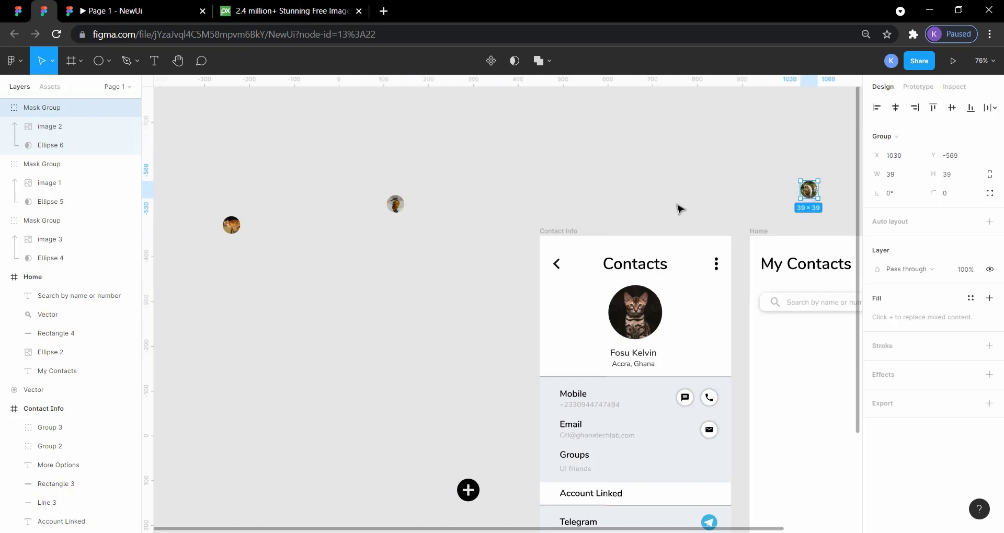
pyautogui.moveTo(231, 225); pyautogui.dragTo(799, 174)
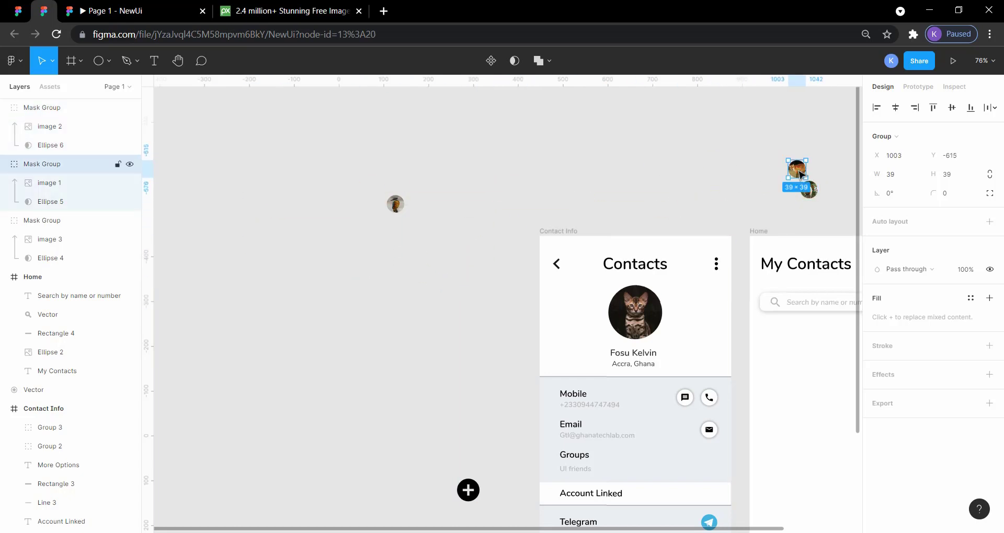
pyautogui.moveTo(395, 204); pyautogui.dragTo(840, 179)
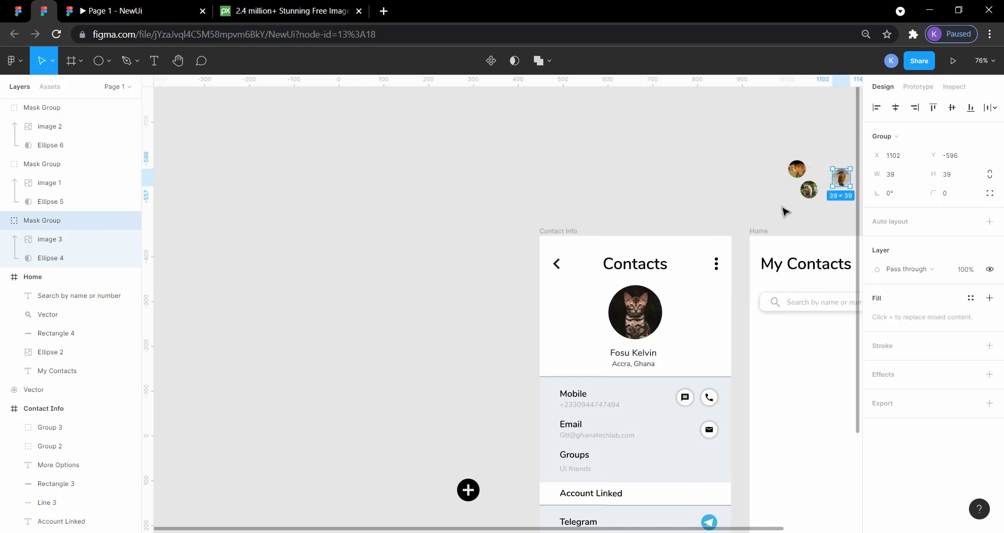
pyautogui.moveTo(468, 490); pyautogui.dragTo(758, 205)
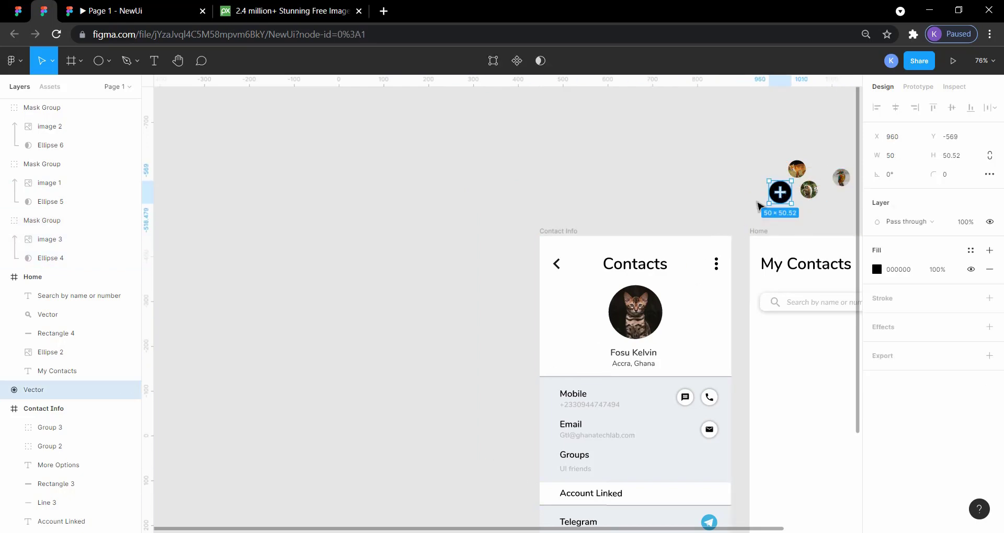
# Spread the three animal pictures and the plus icon over the empty canvas beside the Home frame, to the right of it.
pyautogui.hscroll(6, 672, 224)
pyautogui.scroll(-2, 672, 225)
pyautogui.hscroll(2, 672, 224)
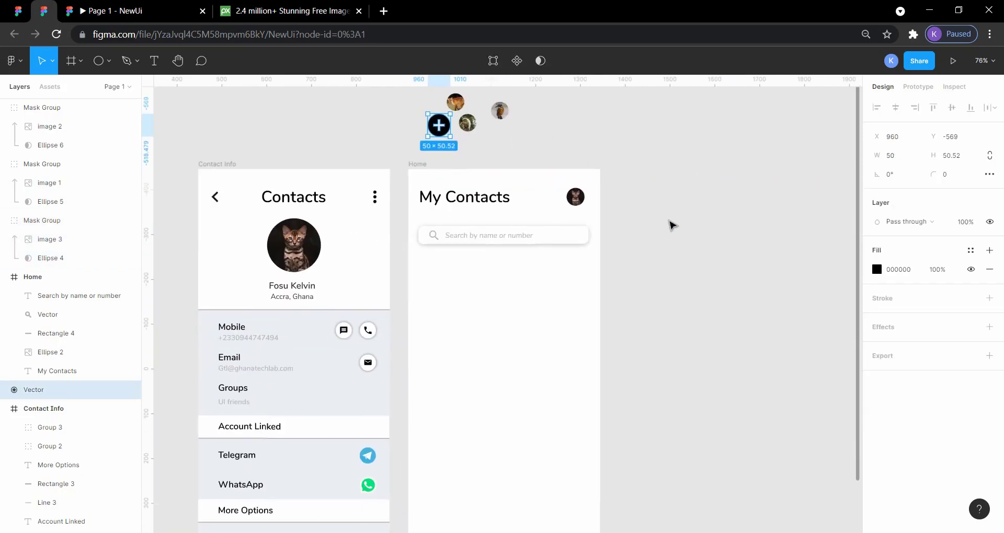
pyautogui.scroll(1, 671, 224)
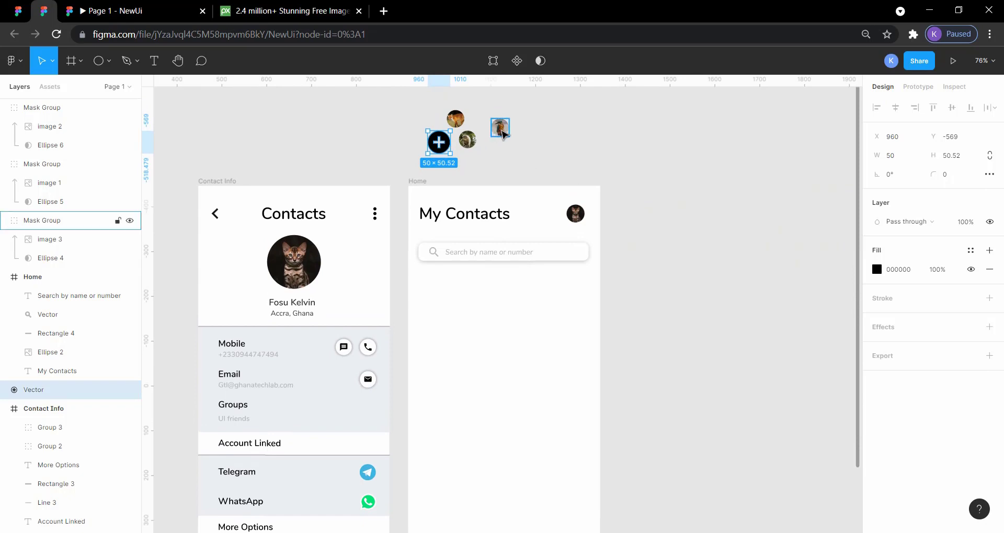
pyautogui.moveTo(502, 133); pyautogui.dragTo(757, 268)
pyautogui.moveTo(469, 145); pyautogui.dragTo(689, 287)
pyautogui.moveTo(439, 142); pyautogui.dragTo(658, 324)
pyautogui.moveTo(456, 119); pyautogui.dragTo(642, 228)
pyautogui.scroll(-1, 612, 300)
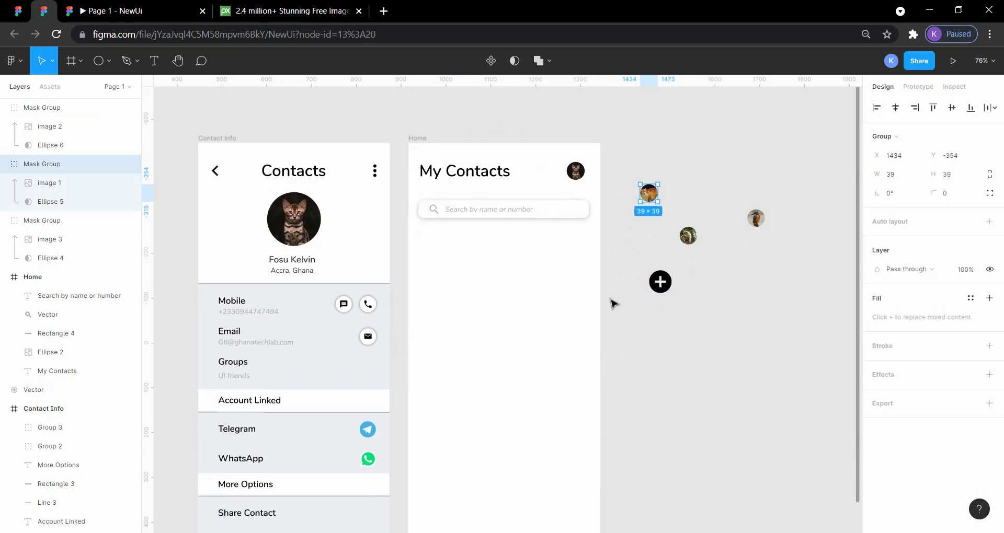
# Inspect the search box in the reference ContactBookUIDesignApp file and return to the NewUi file.
pyautogui.click(24, 11)
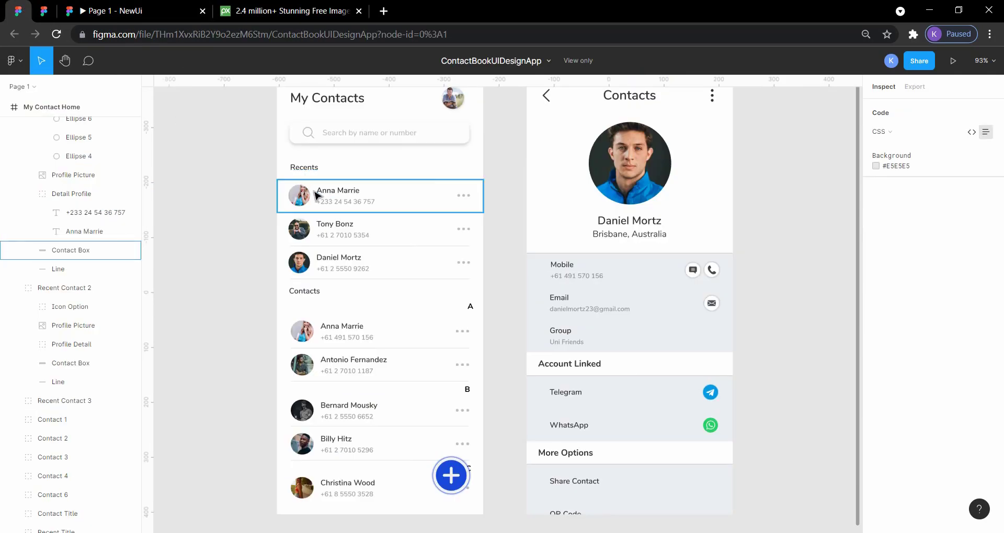
pyautogui.click(302, 139)
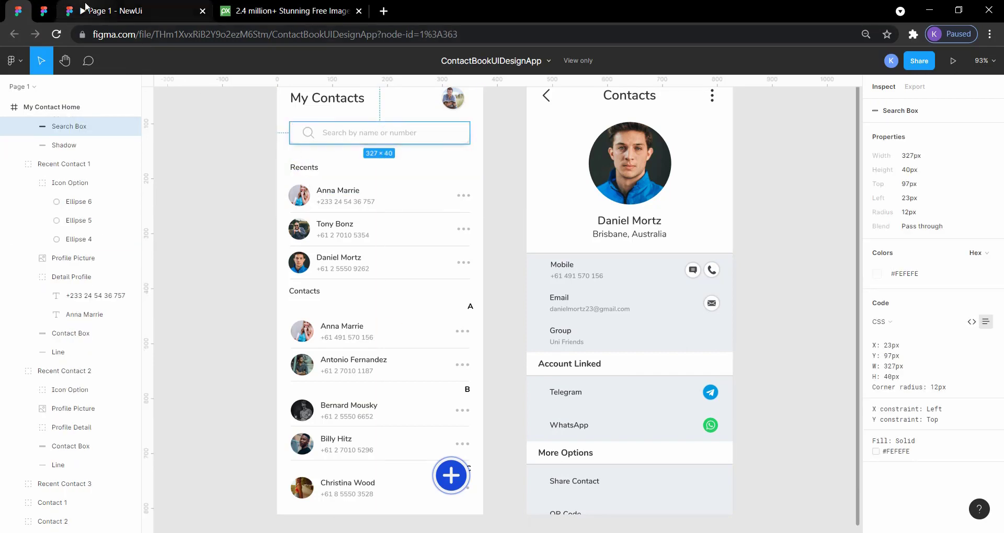
pyautogui.click(46, 13)
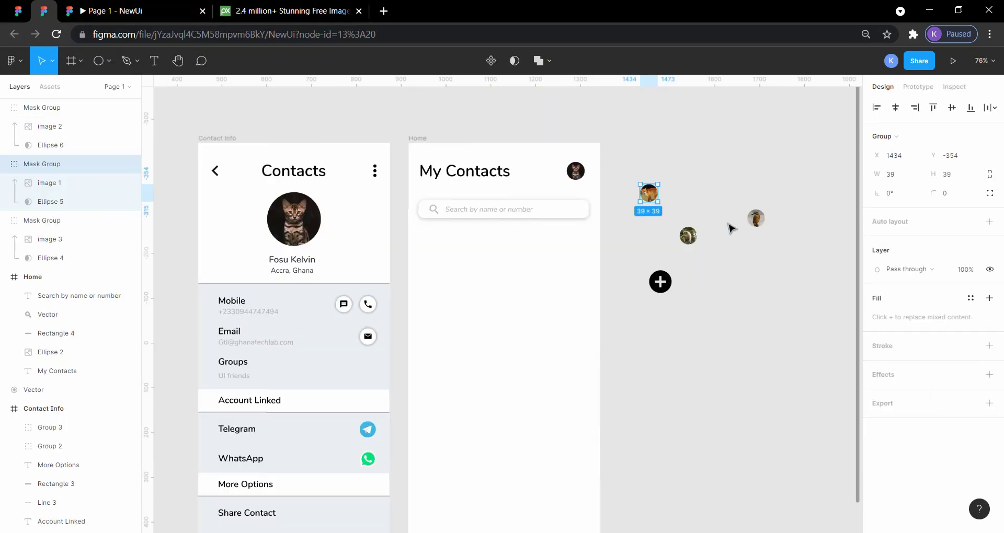
# Place the fox picture in the Home frame below the search bar at X 29 and nudge it up to about Y 203.
pyautogui.click(701, 161)
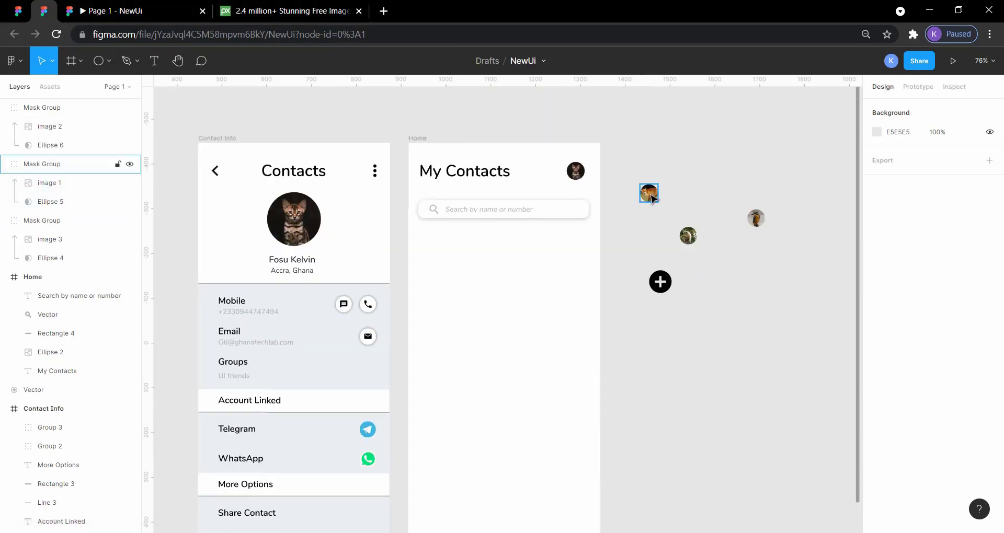
pyautogui.moveTo(651, 197); pyautogui.dragTo(433, 260)
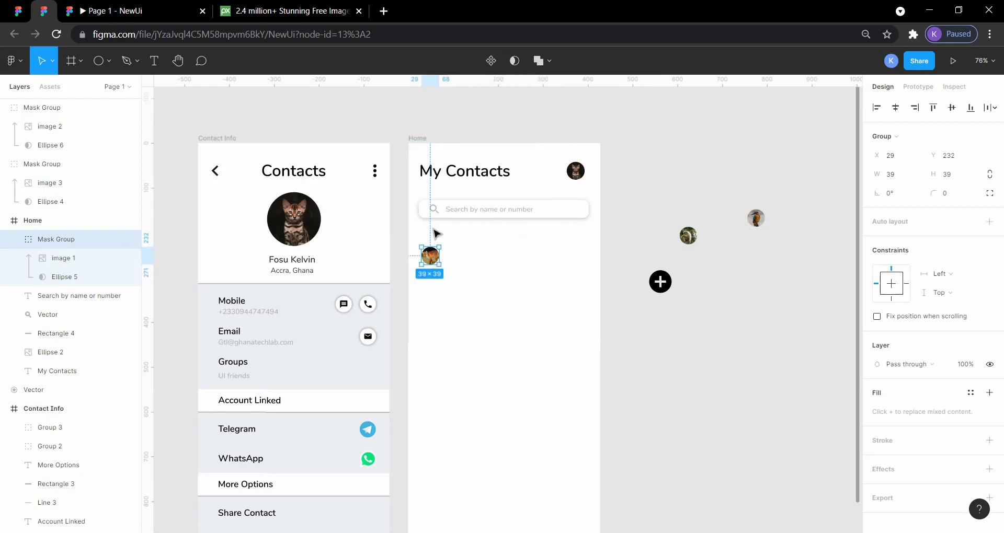
pyautogui.press('alt')
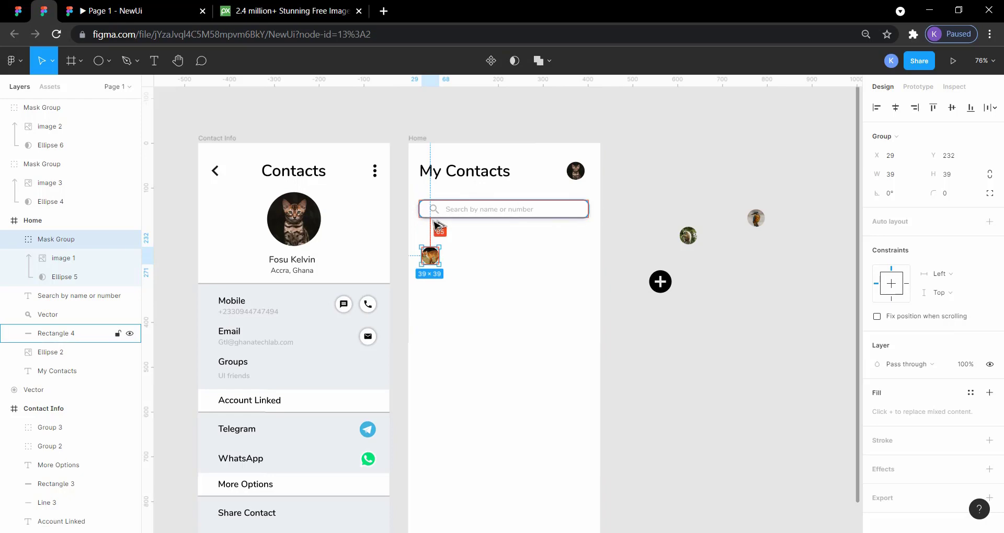
pyautogui.press('Up')
pyautogui.press('Up')
pyautogui.press('Up')
pyautogui.press('Up')
pyautogui.press('Up')
pyautogui.press('Up')
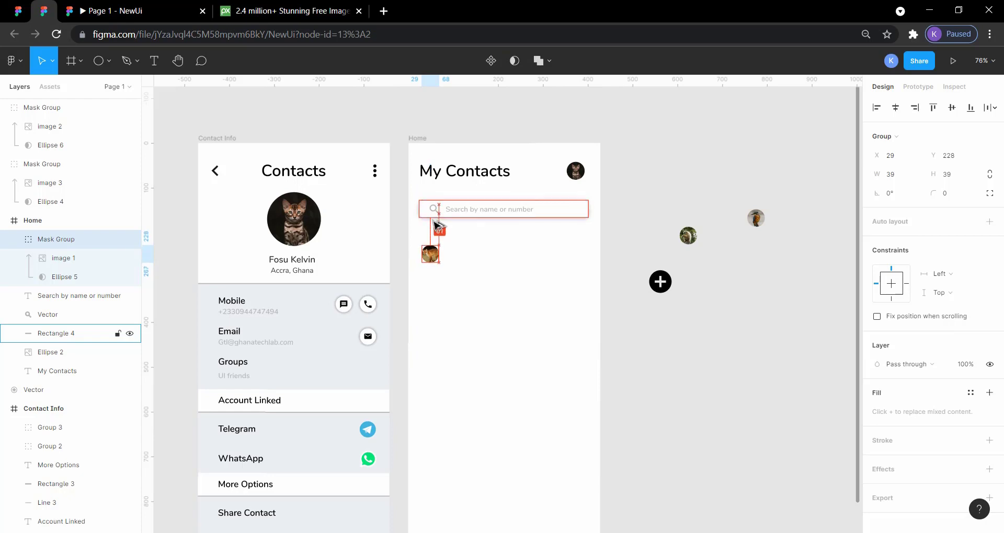
pyautogui.press('Up')
pyautogui.press('Up')
pyautogui.press('Up')
pyautogui.press('Up')
pyautogui.press('Up')
pyautogui.press('Up')
pyautogui.press('Up')
pyautogui.press('Up')
pyautogui.press('Up')
pyautogui.press('Up')
pyautogui.press('Up')
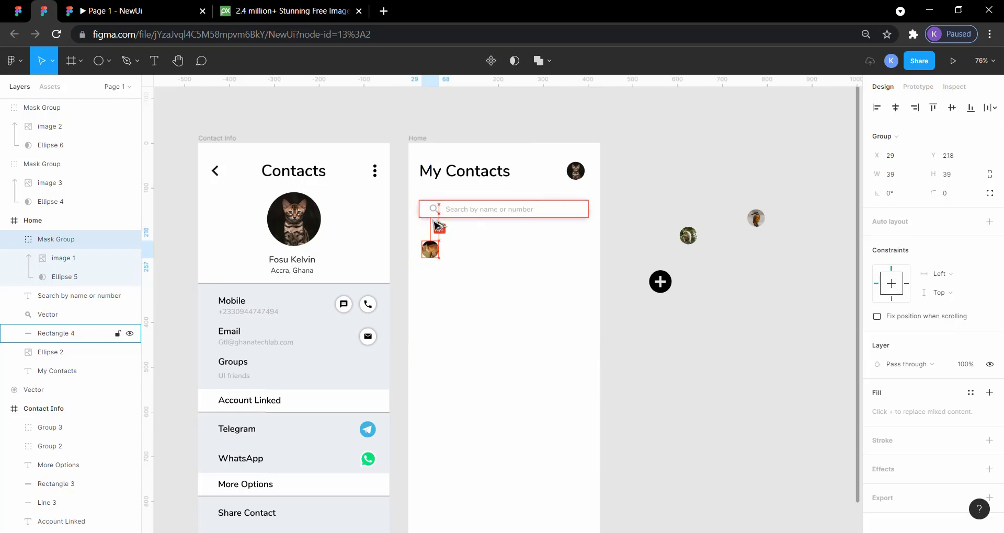
pyautogui.press('Up')
pyautogui.press('Up')
pyautogui.press('Up')
pyautogui.press('Up')
pyautogui.press('Up')
pyautogui.press('Up')
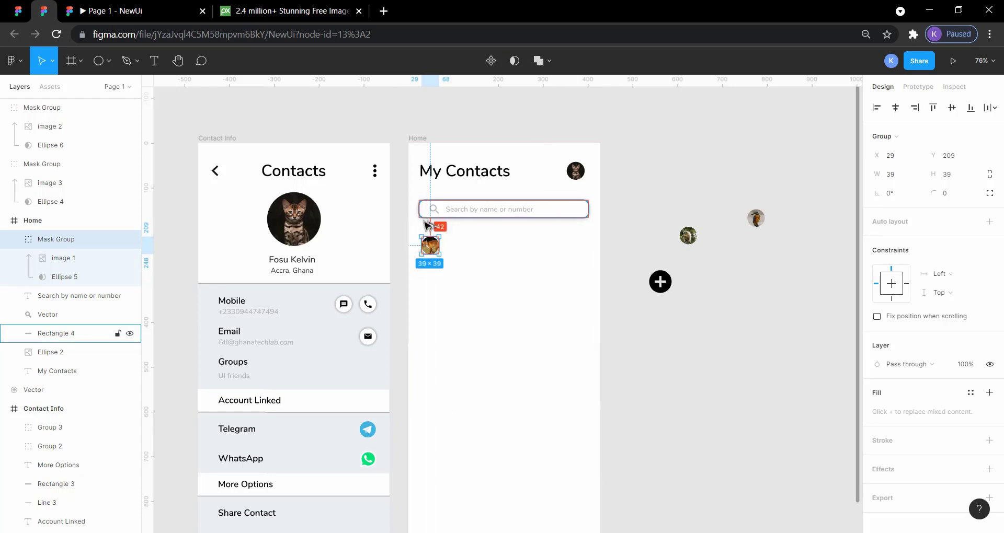
pyautogui.press('Up')
pyautogui.press('Up')
pyautogui.press('Up')
pyautogui.press('Up')
pyautogui.press('Up')
pyautogui.press('Up')
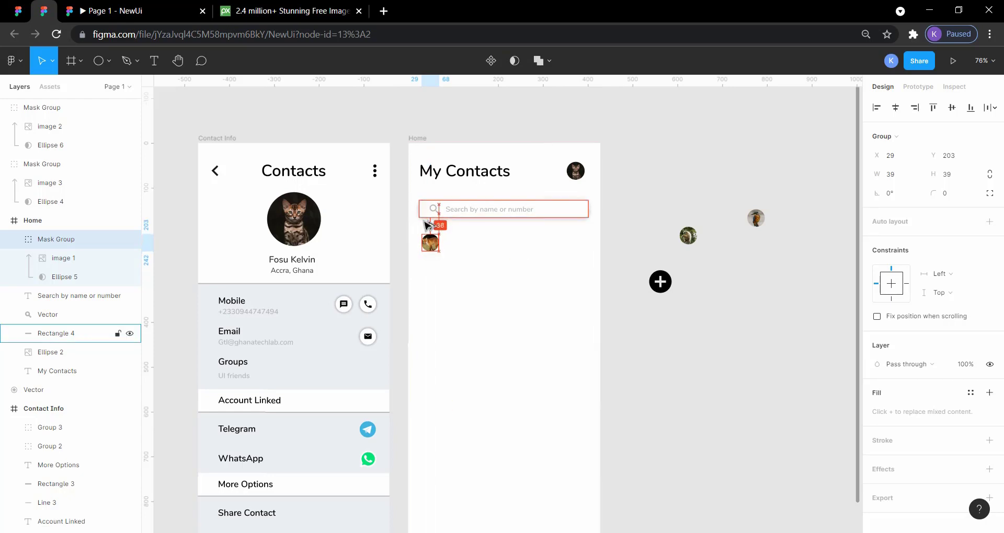
pyautogui.press('Up')
pyautogui.click(671, 186)
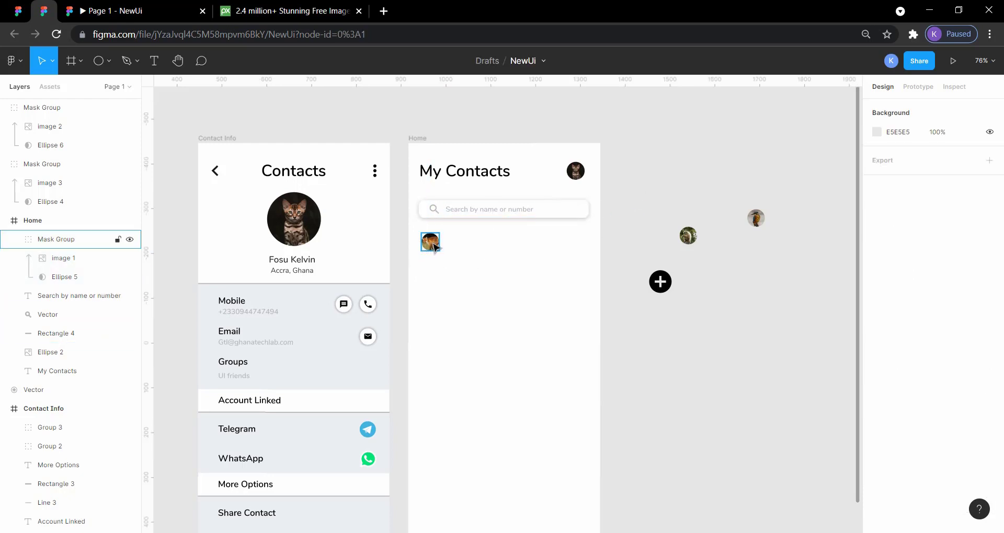
# Check the text properties of the location line under the profile name, and inspect the "Recents" heading in the reference ContactBookUIDesignApp file.
pyautogui.click(18, 10)
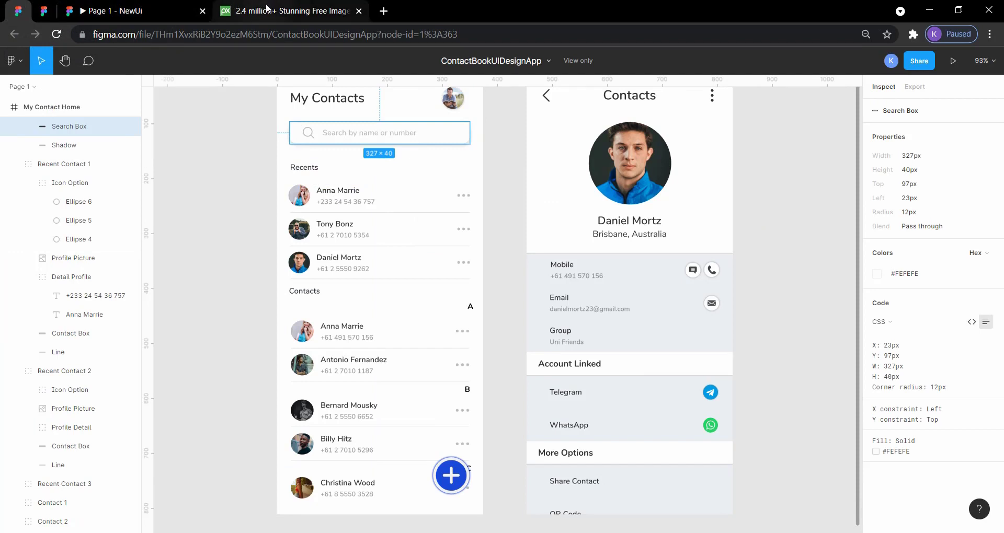
pyautogui.click(44, 11)
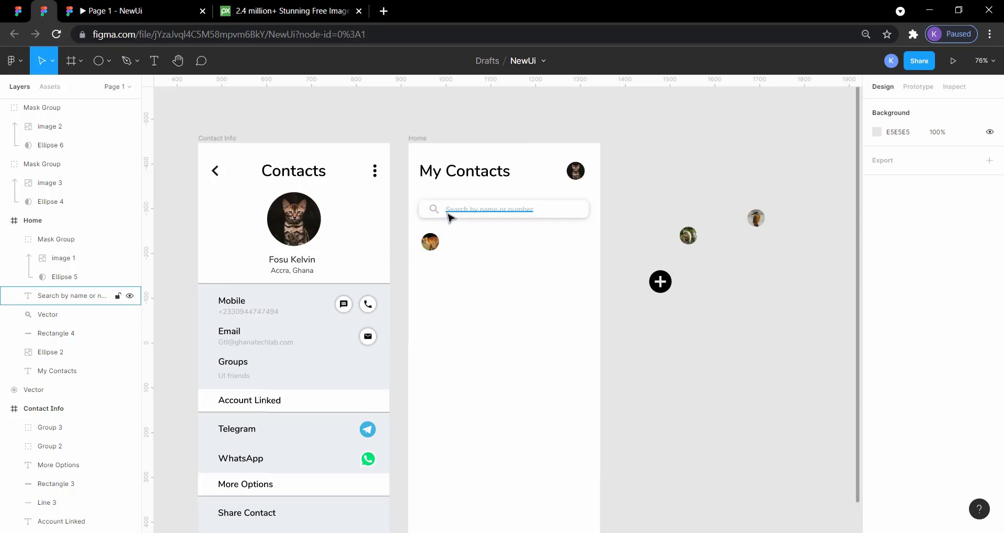
pyautogui.click(298, 273)
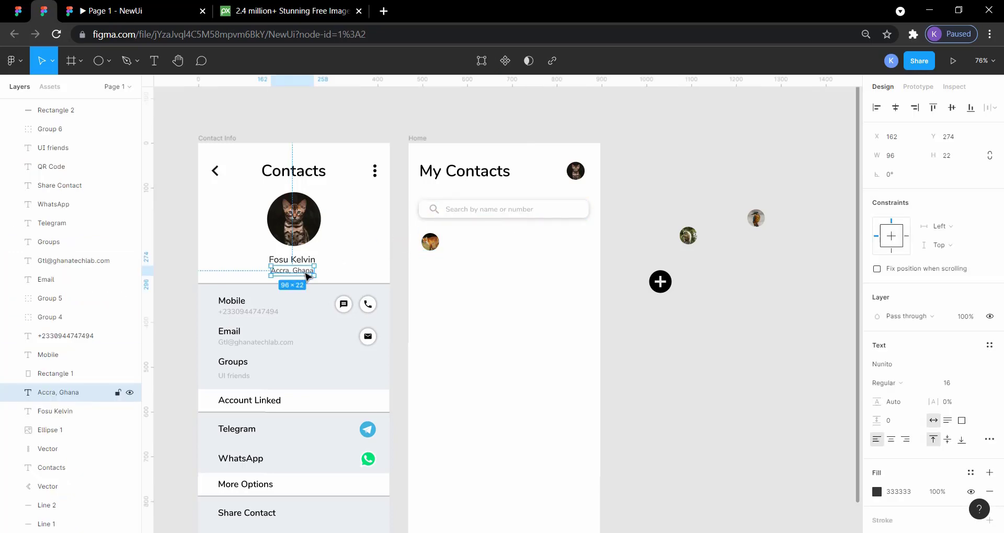
pyautogui.click(197, 98)
pyautogui.click(16, 19)
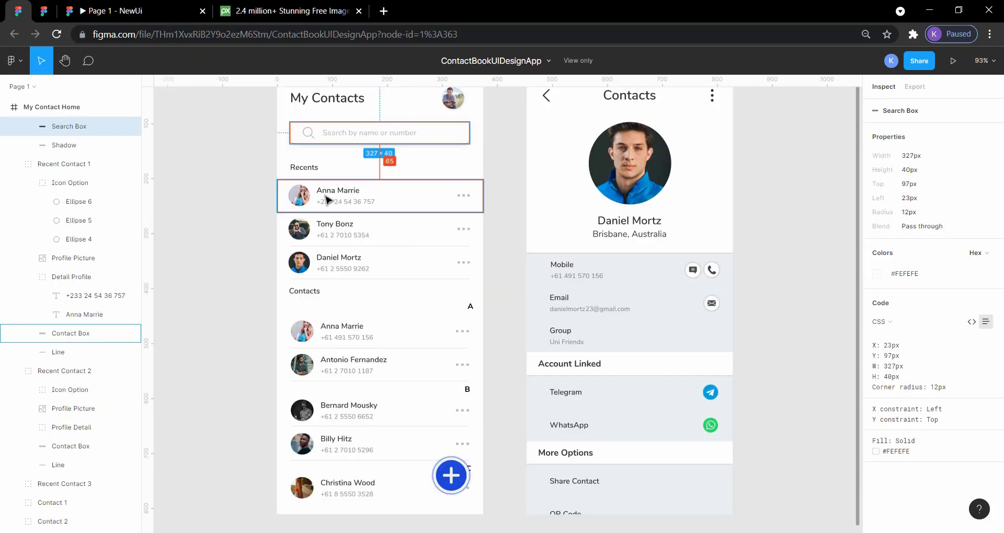
pyautogui.click(312, 172)
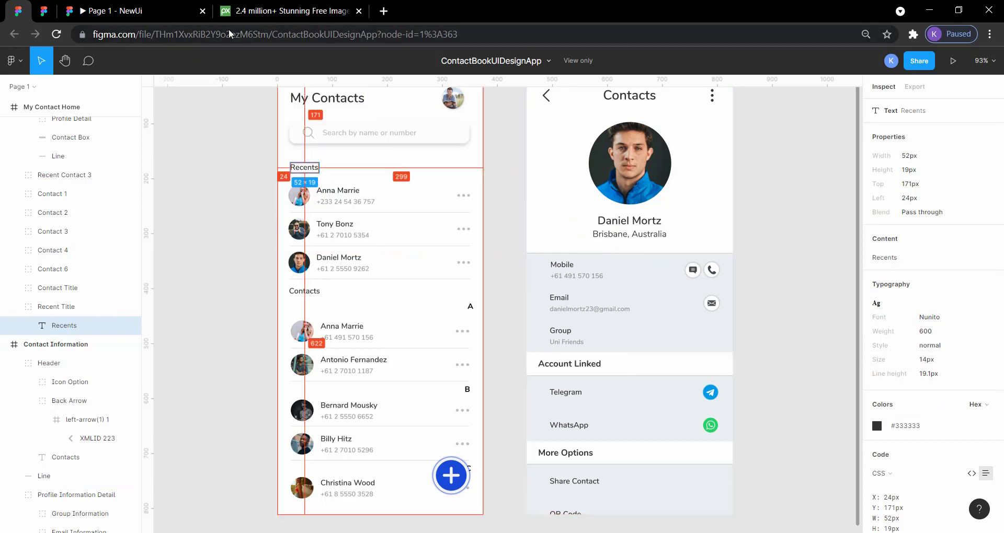
# Return to the NewUi file and copy the location line under the profile name into the Home frame at about X 117, Y 220.
pyautogui.click(42, 13)
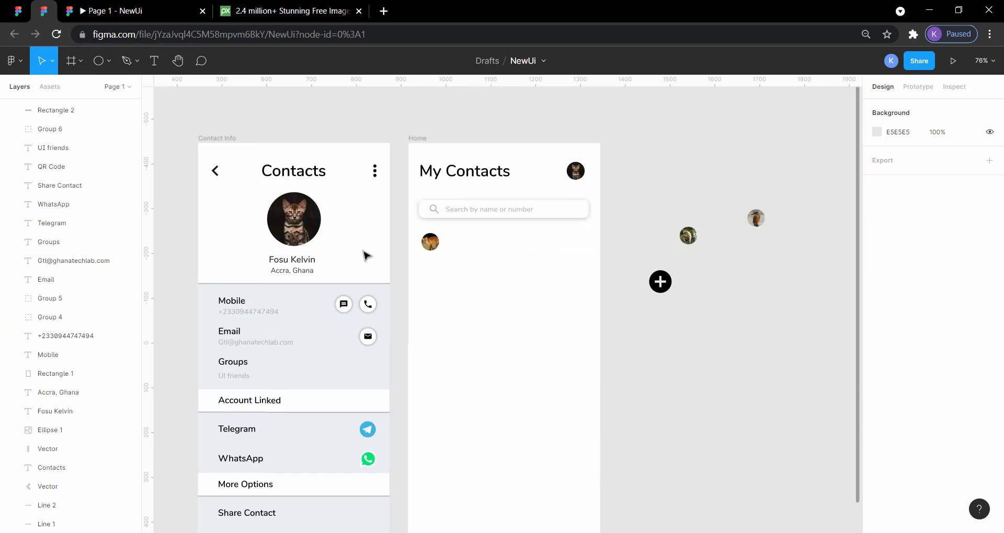
pyautogui.click(299, 276)
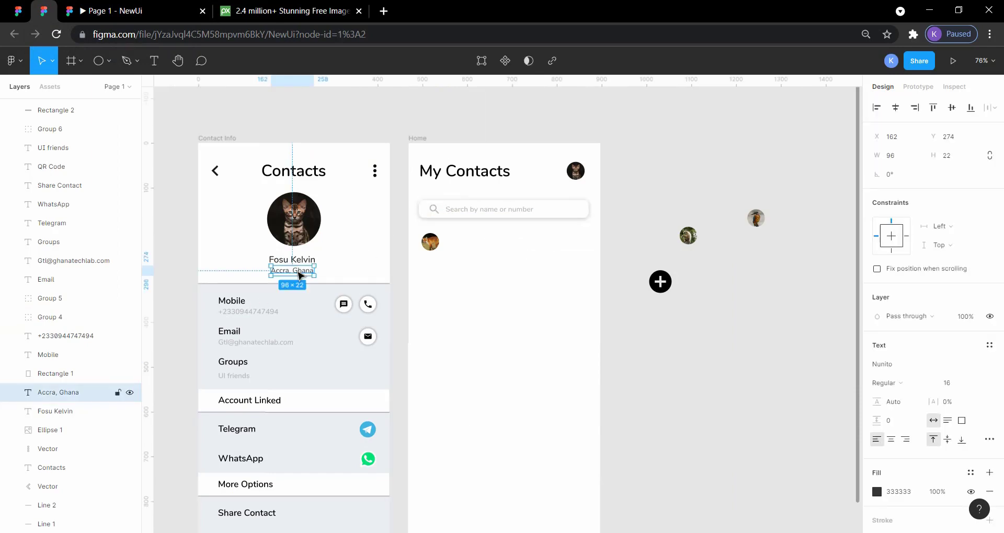
pyautogui.hotkey('ctrl', 'v')
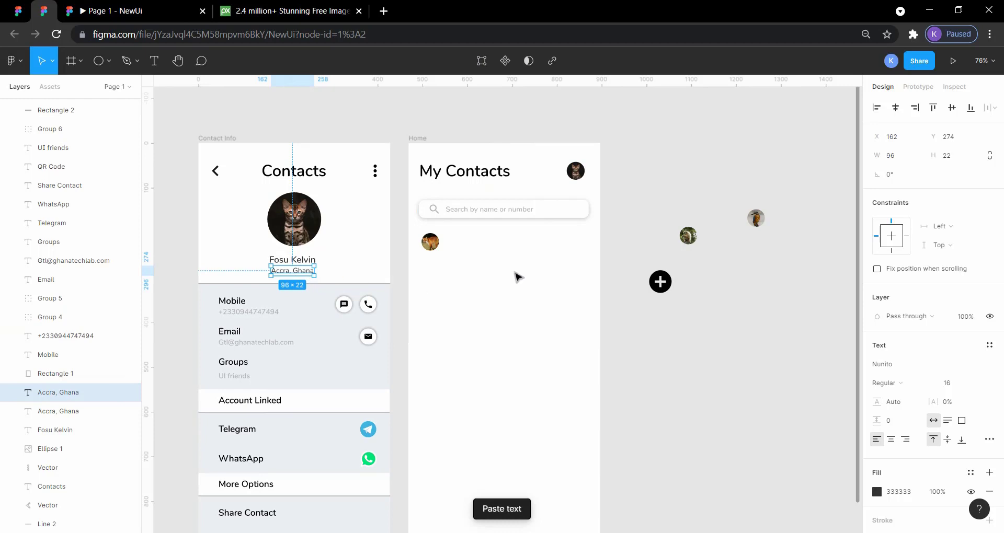
pyautogui.moveTo(302, 276); pyautogui.dragTo(492, 255)
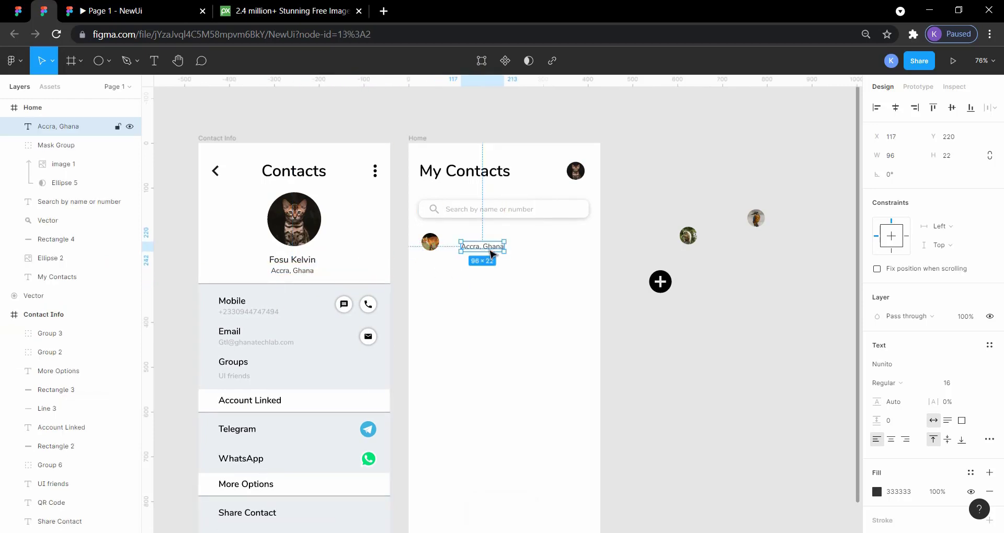
pyautogui.click(900, 381)
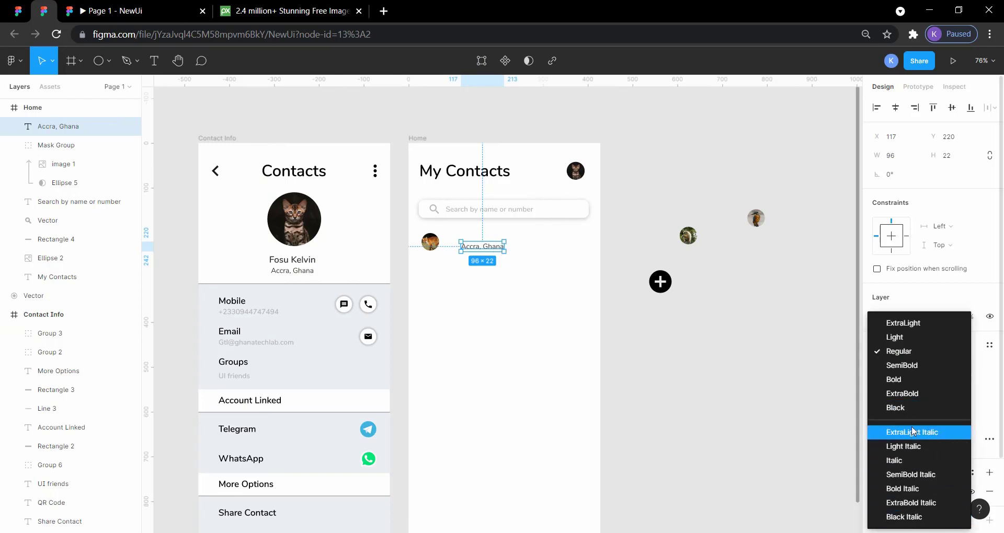
pyautogui.click(774, 377)
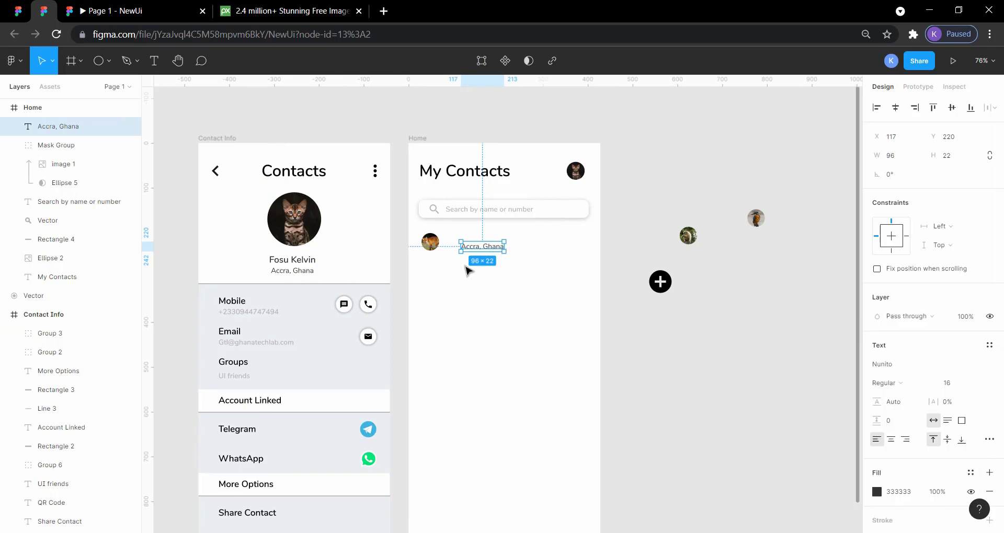
# Change the copied line's text to "Recents", checking the heading's wording against the reference ContactBookUIDesignApp file.
pyautogui.doubleClick(472, 249)
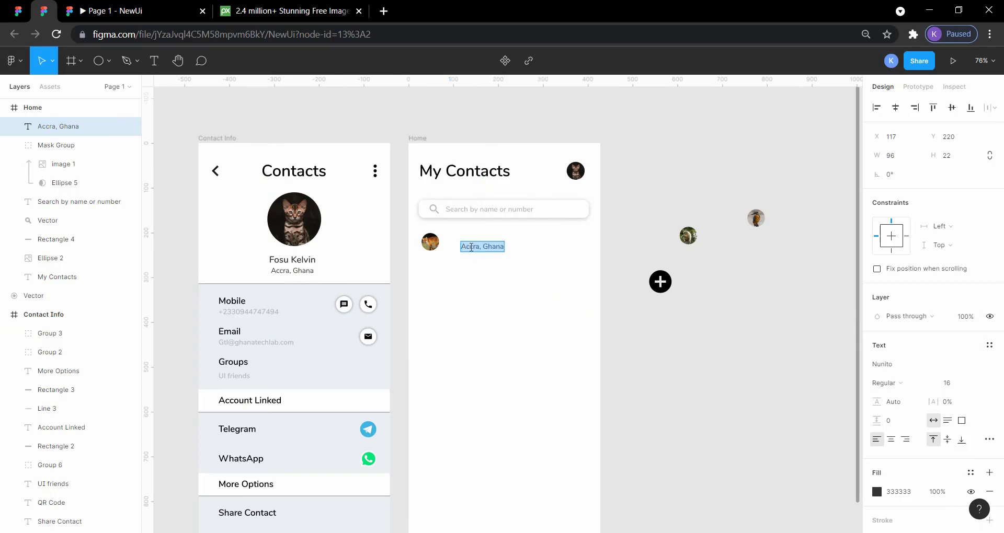
pyautogui.write('Rescent')
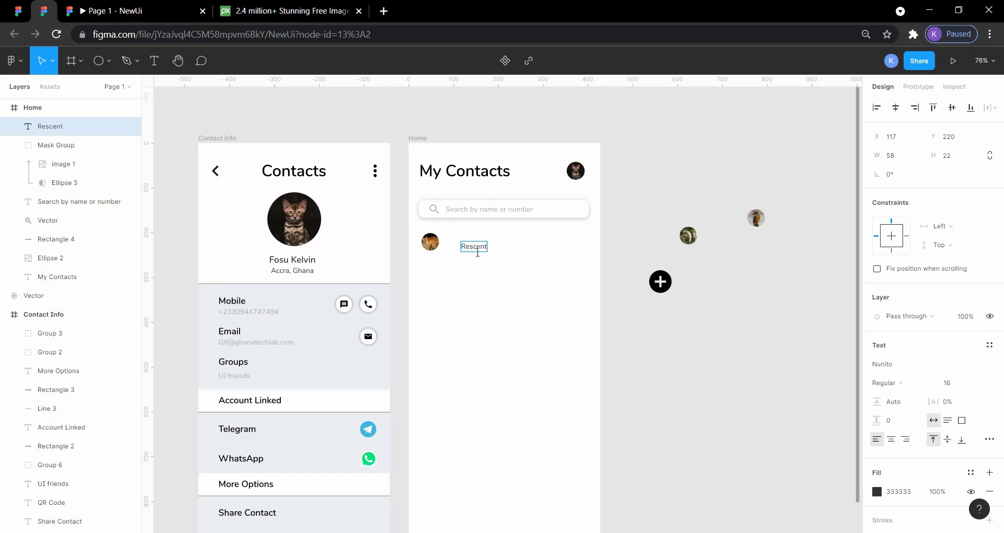
pyautogui.press('Escape')
pyautogui.click(18, 11)
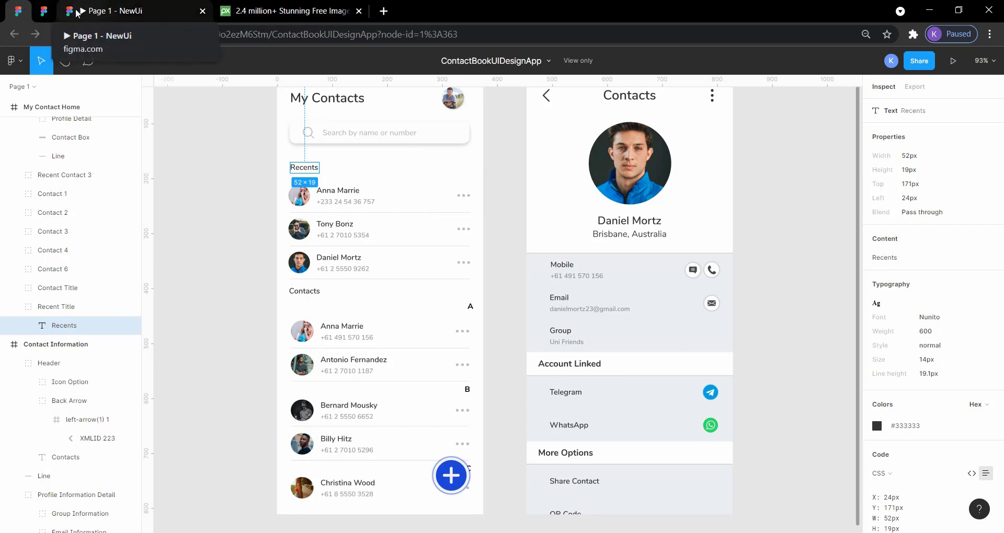
pyautogui.click(44, 11)
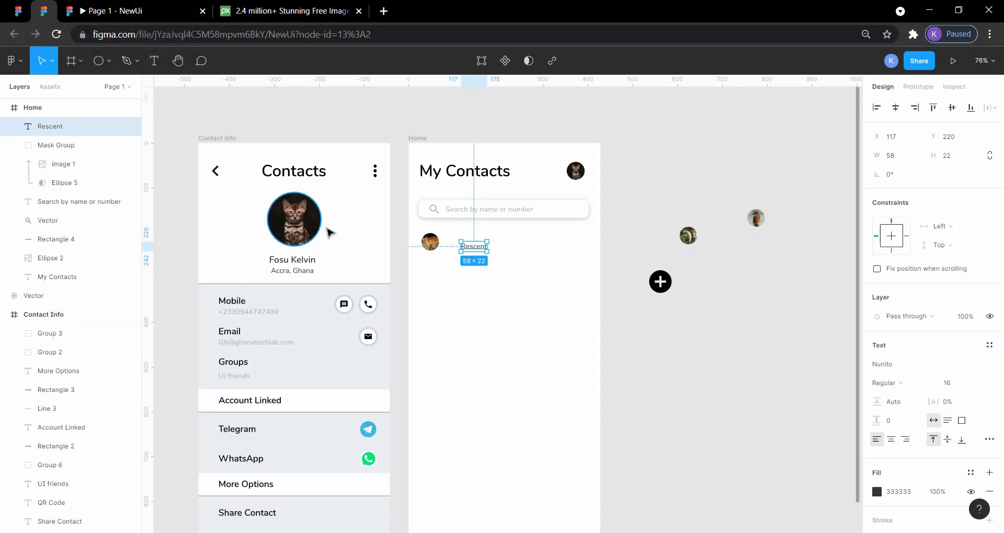
pyautogui.doubleClick(472, 250)
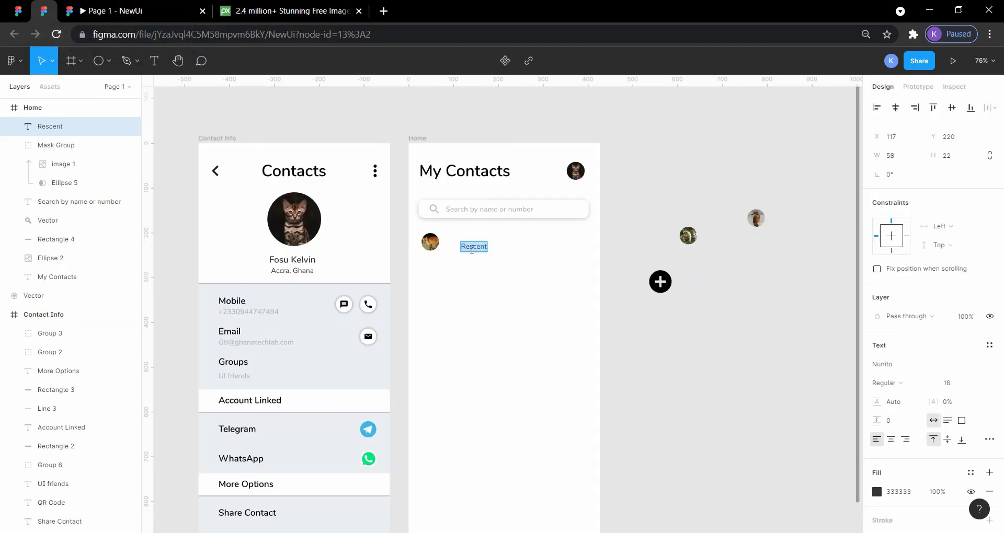
pyautogui.click(473, 248)
# Move the fox picture down to about X 48, Y 336 and place the Recents heading below the search bar at X 25, Y 200.
pyautogui.moveTo(432, 247); pyautogui.dragTo(441, 307)
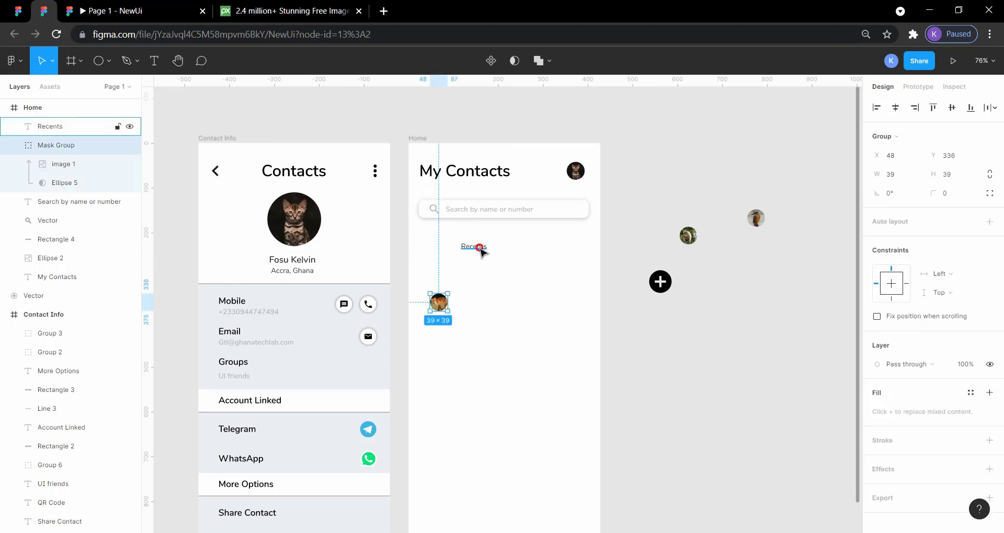
pyautogui.moveTo(480, 251); pyautogui.dragTo(441, 248)
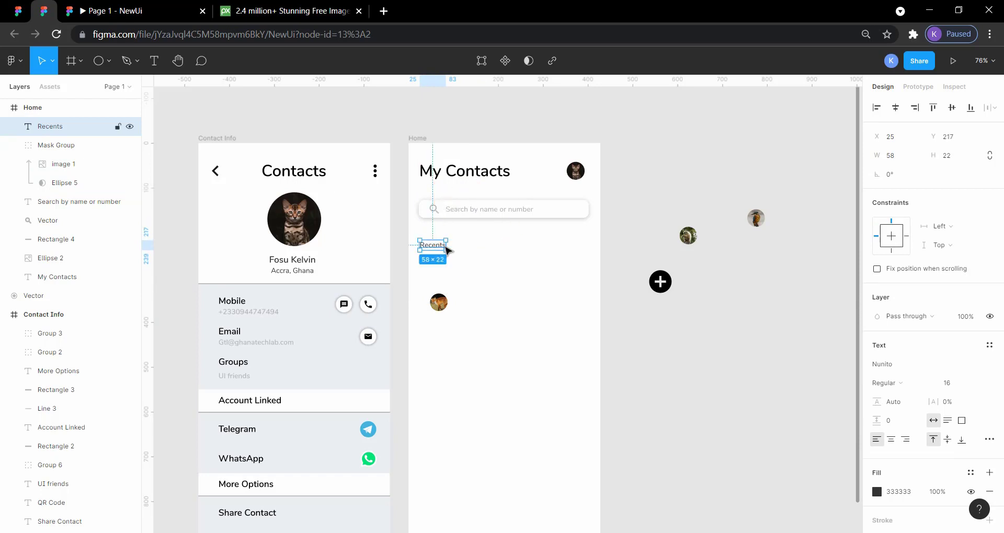
pyautogui.click(570, 287)
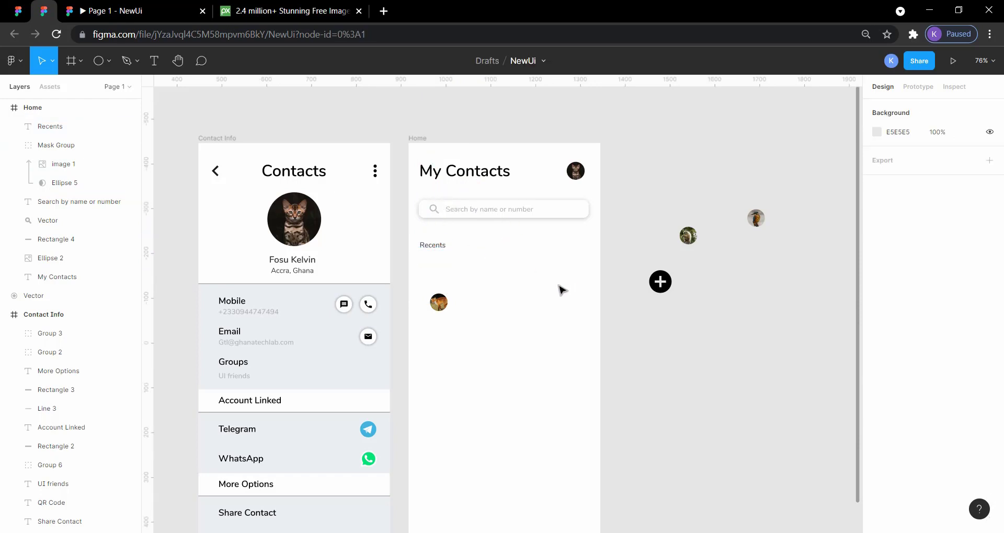
pyautogui.click(18, 10)
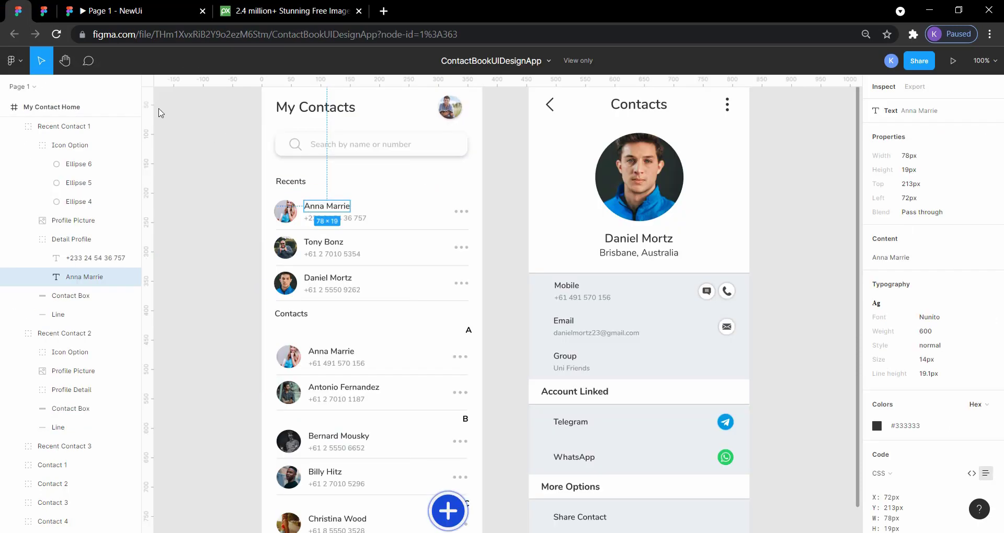
pyautogui.click(51, 11)
pyautogui.click(434, 238)
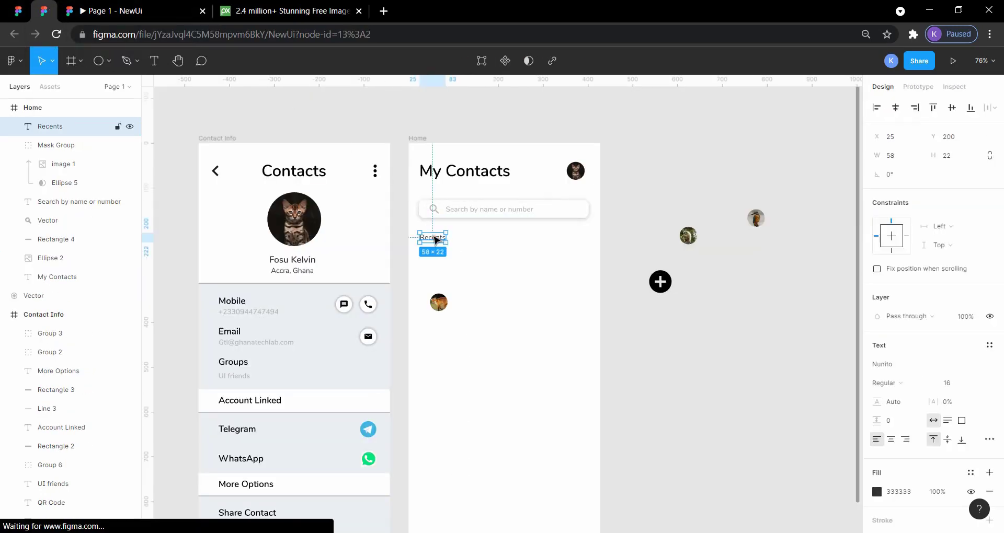
# Set the Recents heading to SemiBold weight and font size 20, matching the Mobile label in the Contact Info frame.
pyautogui.click(933, 386)
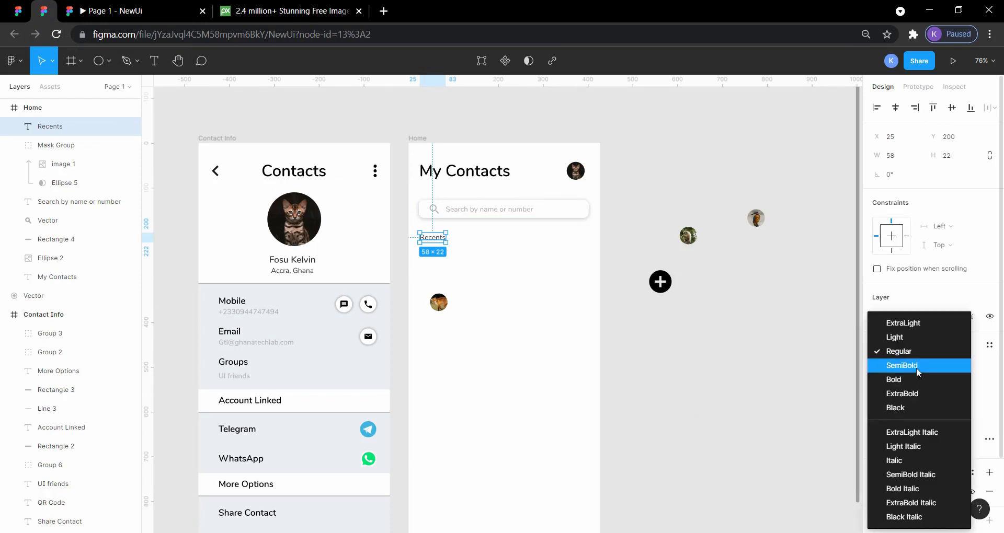
pyautogui.click(916, 368)
pyautogui.click(709, 360)
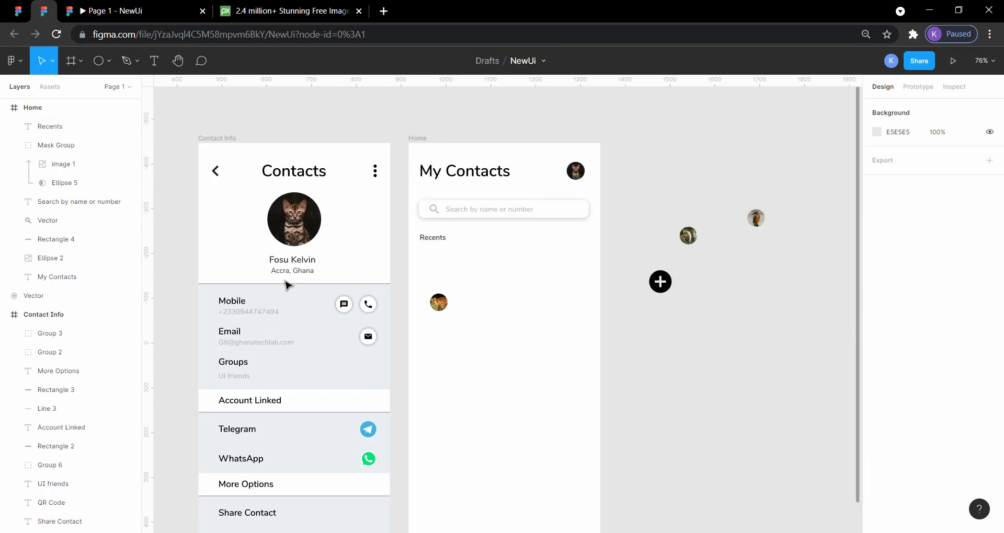
pyautogui.click(238, 304)
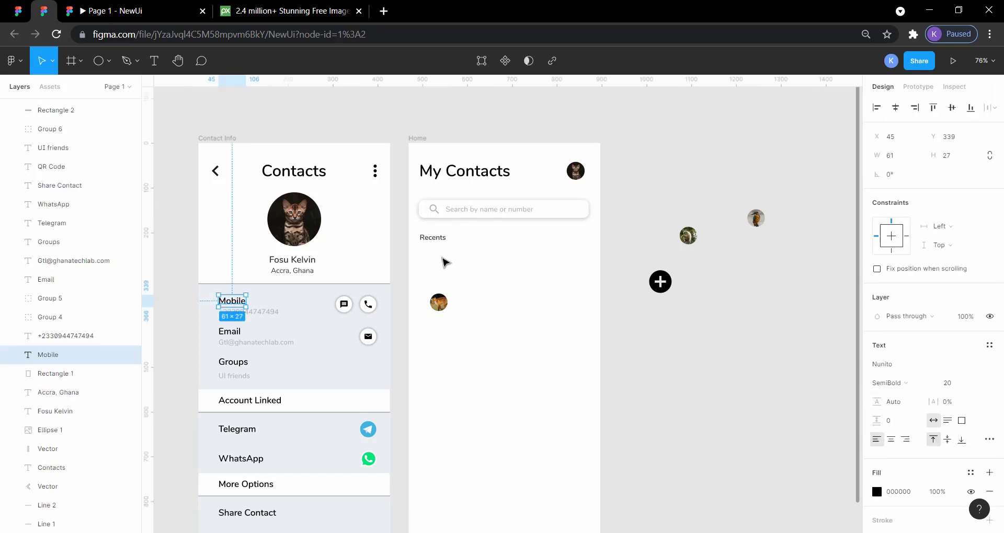
pyautogui.click(437, 239)
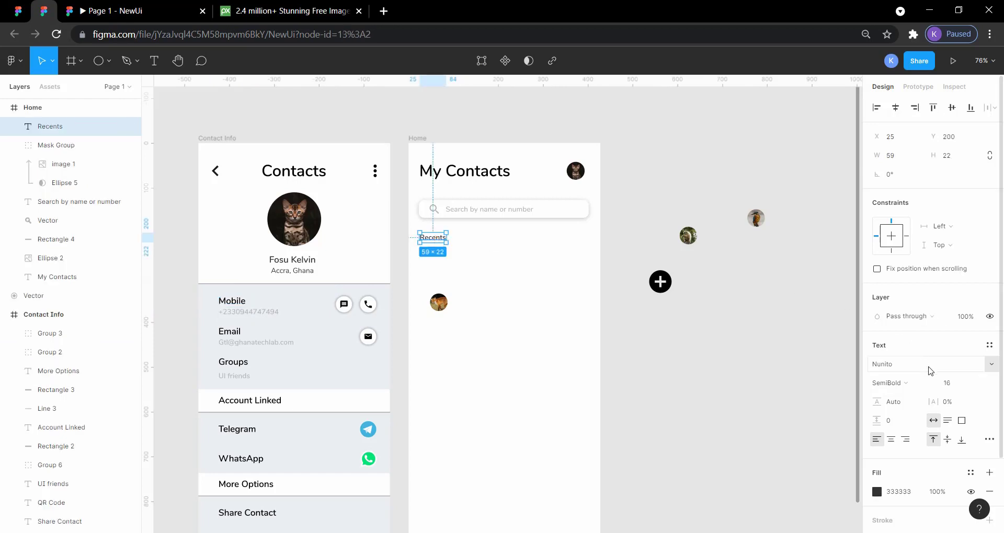
pyautogui.click(976, 385)
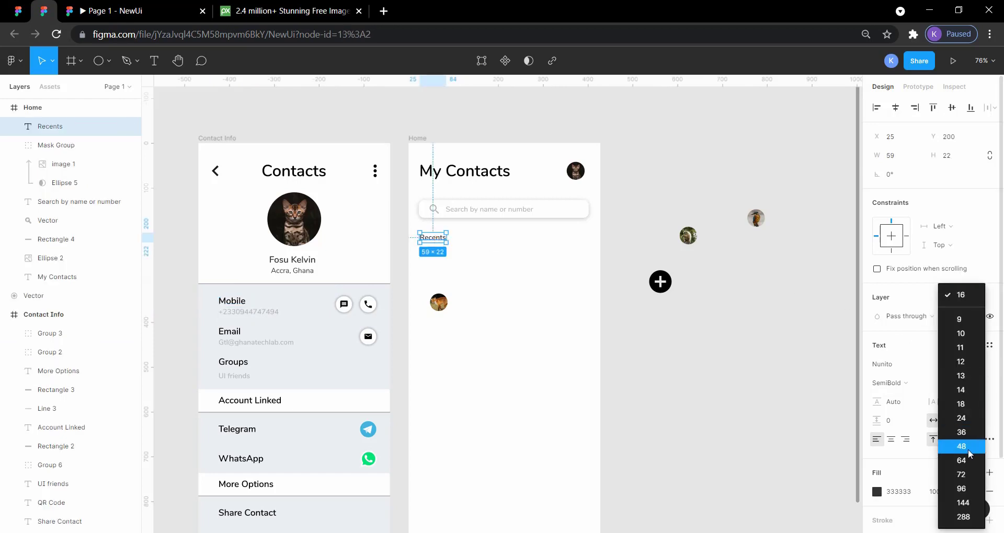
pyautogui.click(971, 418)
pyautogui.click(952, 384)
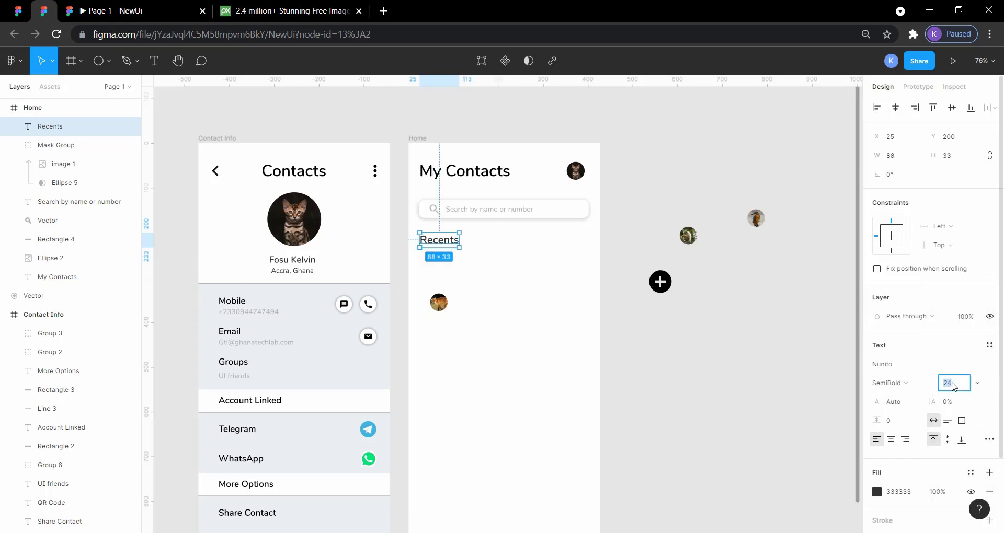
pyautogui.press('Return')
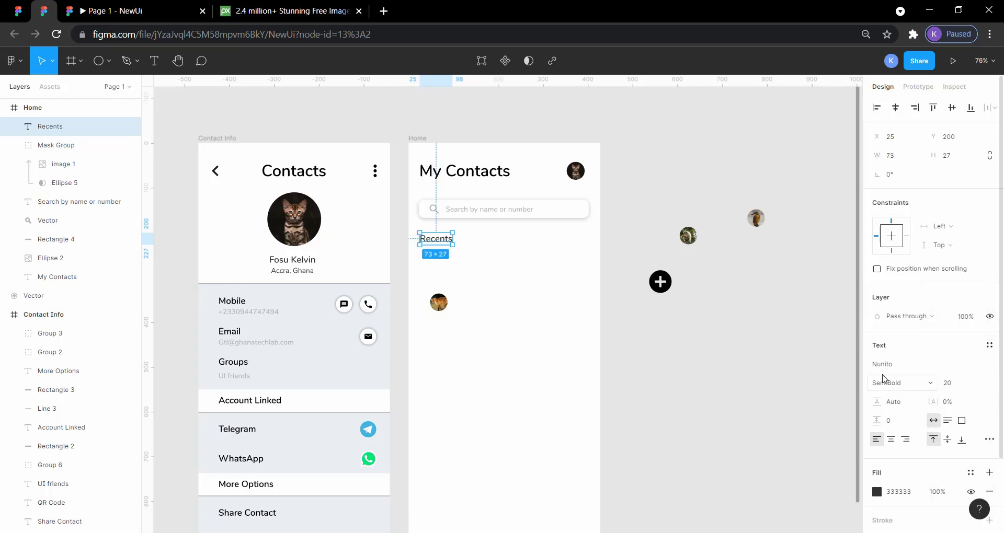
pyautogui.click(723, 366)
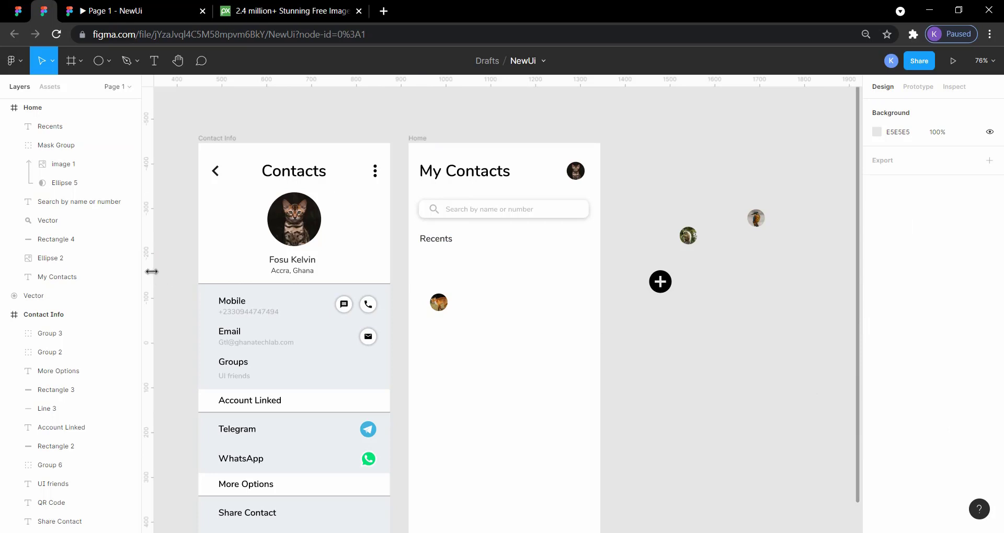
# Add a vertical guide to the Home frame along the left edge of the Recents heading.
pyautogui.moveTo(151, 271); pyautogui.dragTo(419, 288)
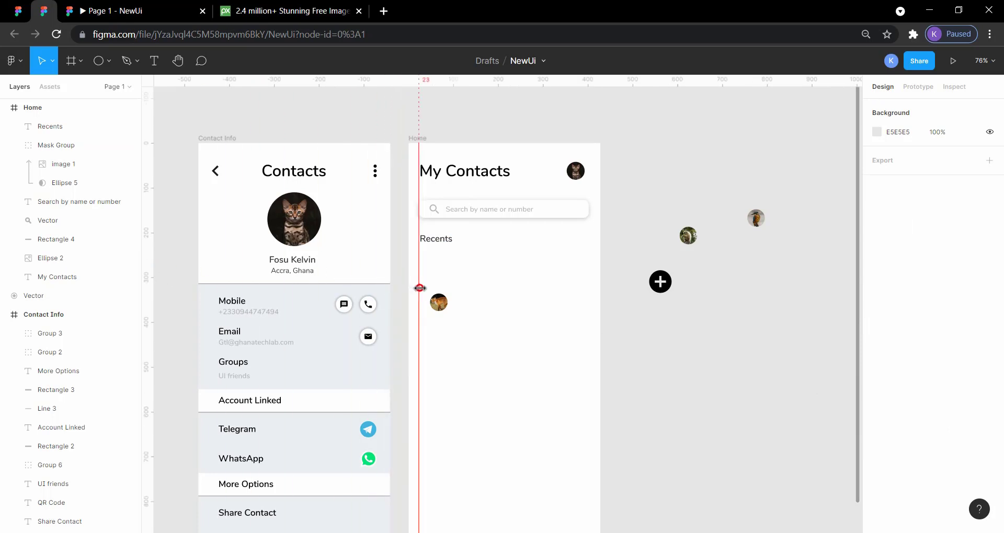
pyautogui.moveTo(419, 288); pyautogui.dragTo(421, 287)
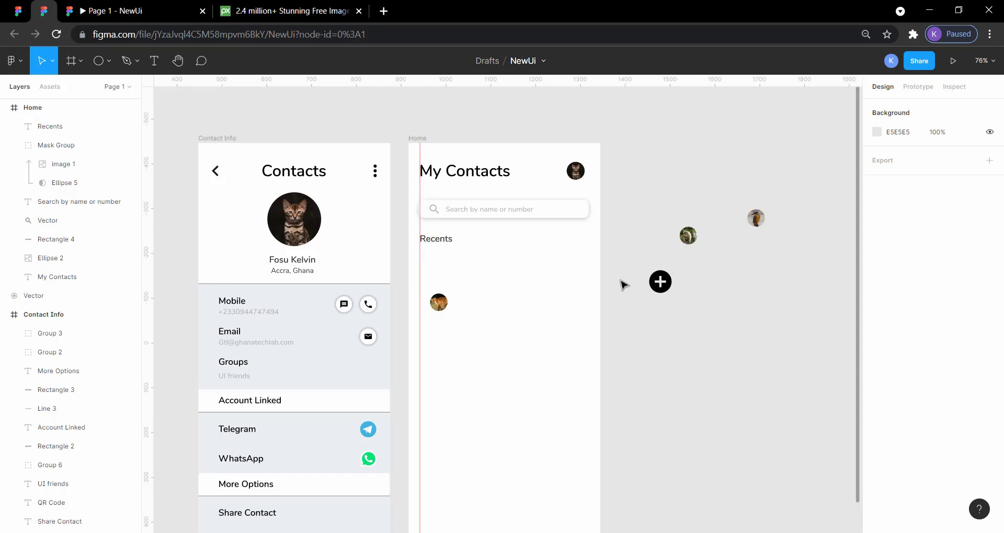
# Copy the Mobile label and the phone number beneath it into the Home frame below the Recents heading, at about X 126, Y 244.
pyautogui.click(264, 315)
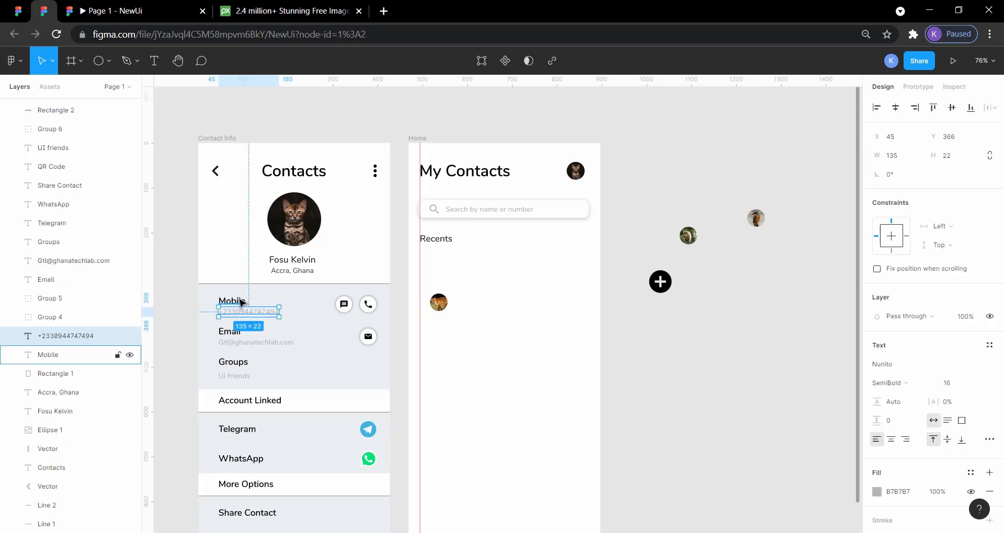
pyautogui.keyDown('shift'); pyautogui.click(241, 302); pyautogui.keyUp('shift')
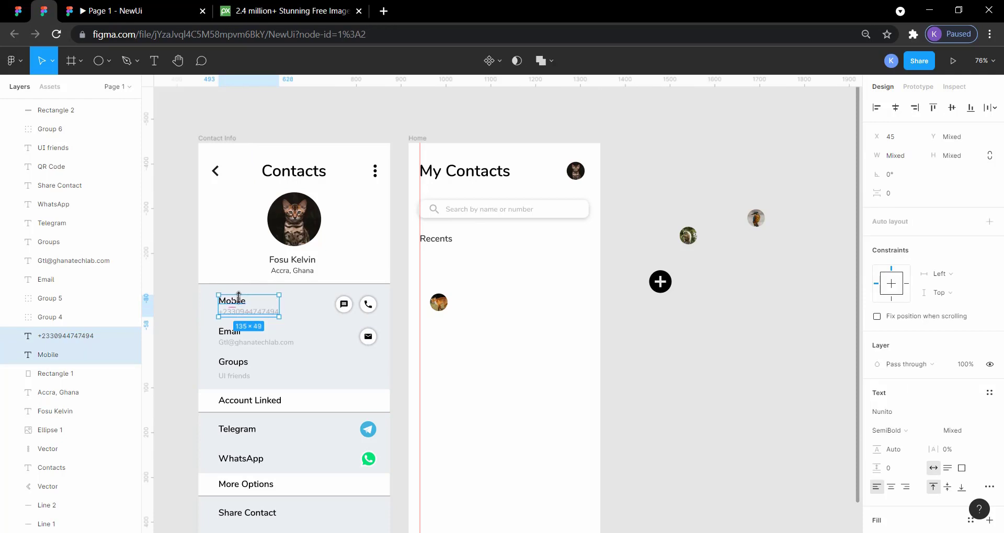
pyautogui.hotkey('ctrl', 'v')
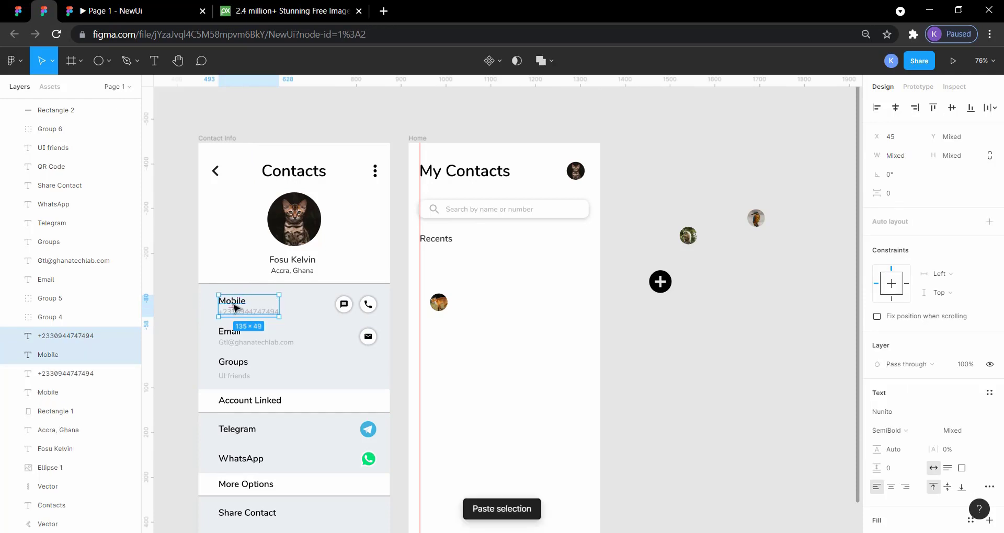
pyautogui.moveTo(234, 306); pyautogui.dragTo(480, 263)
# Replace the copied Mobile label in the Home frame with the text "Bright Software".
pyautogui.click(479, 262)
pyautogui.doubleClick(479, 260)
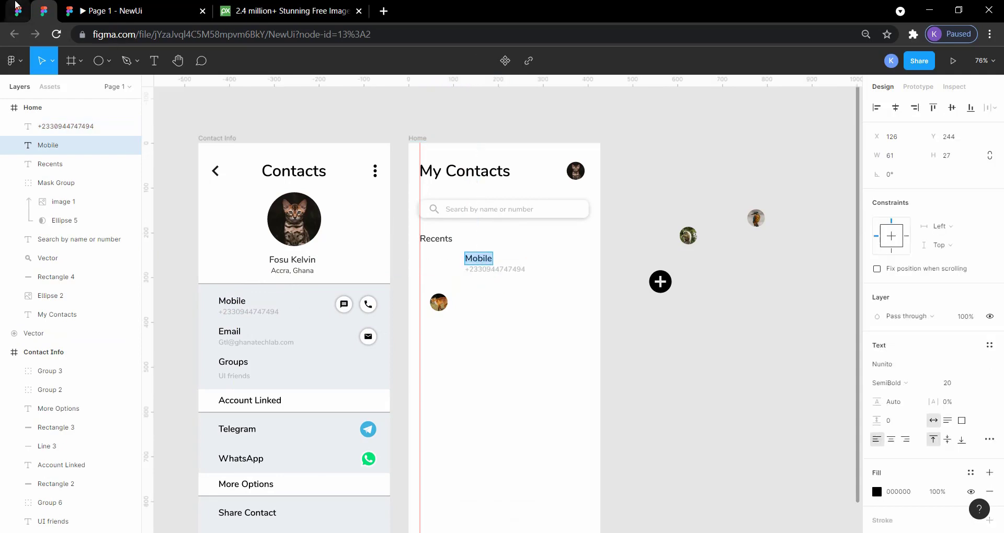
pyautogui.click(18, 10)
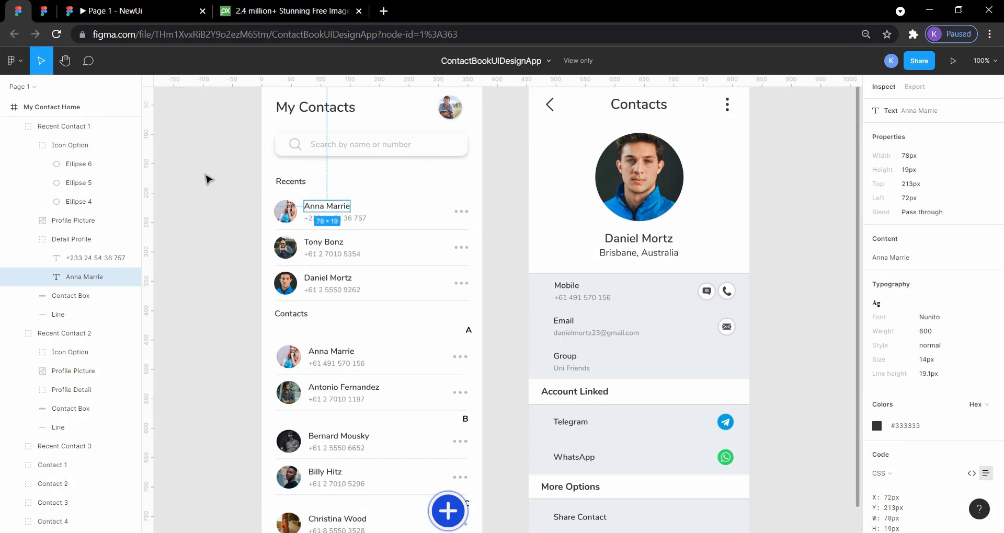
pyautogui.click(209, 179)
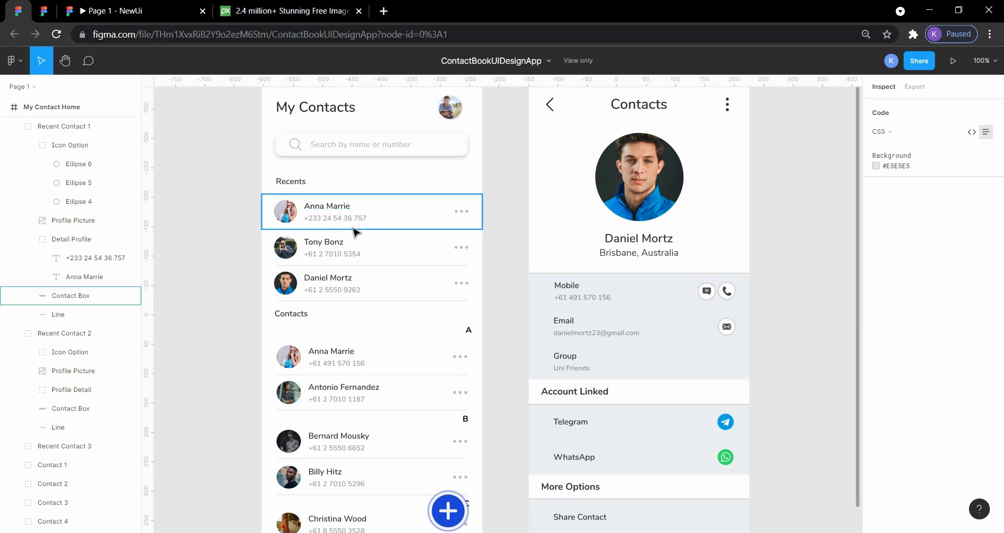
pyautogui.click(46, 11)
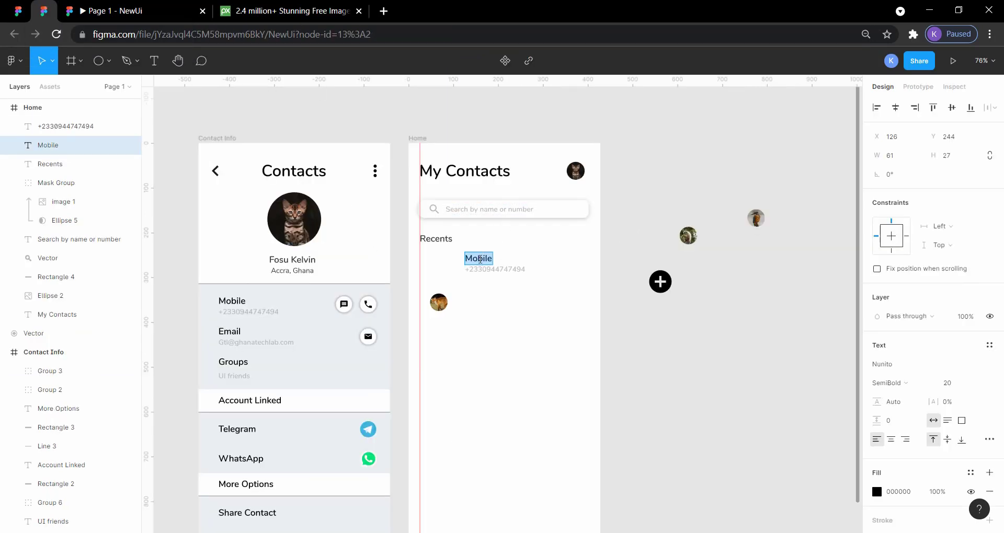
pyautogui.write('B')
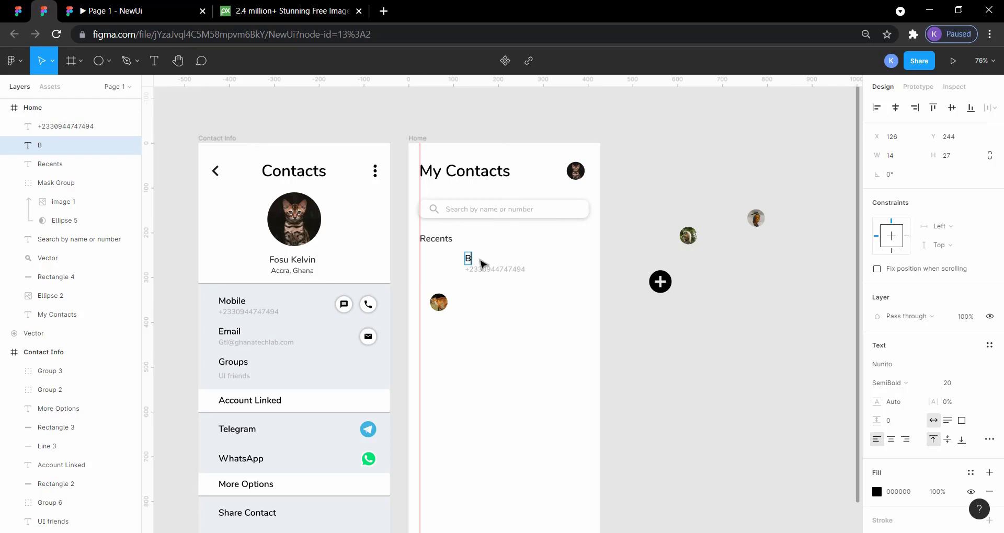
pyautogui.write('rig')
pyautogui.write('ht So')
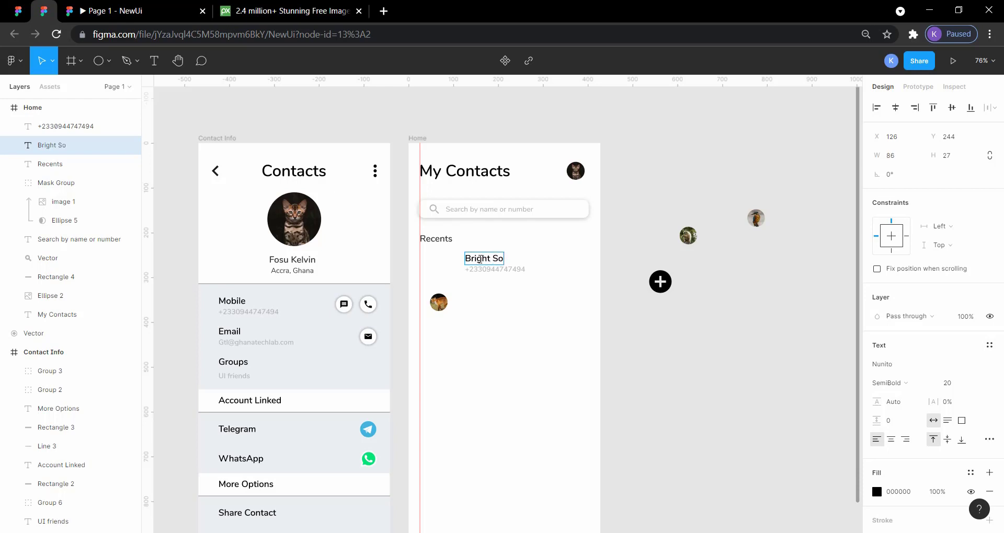
pyautogui.write('ftware')
pyautogui.press('Escape')
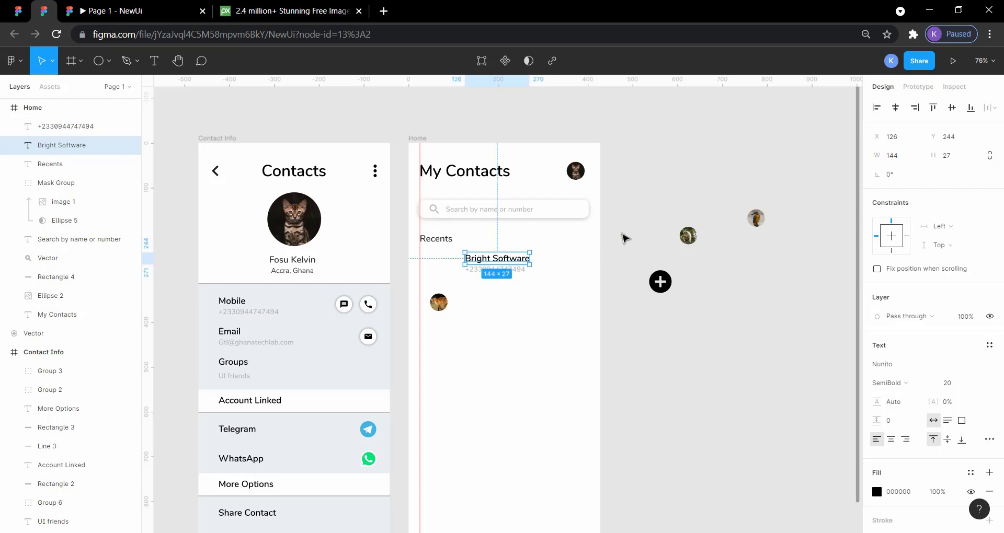
# Move the fox picture up beneath the Recents heading, aligned to the vertical guide at X 25, Y 232.
pyautogui.click(616, 260)
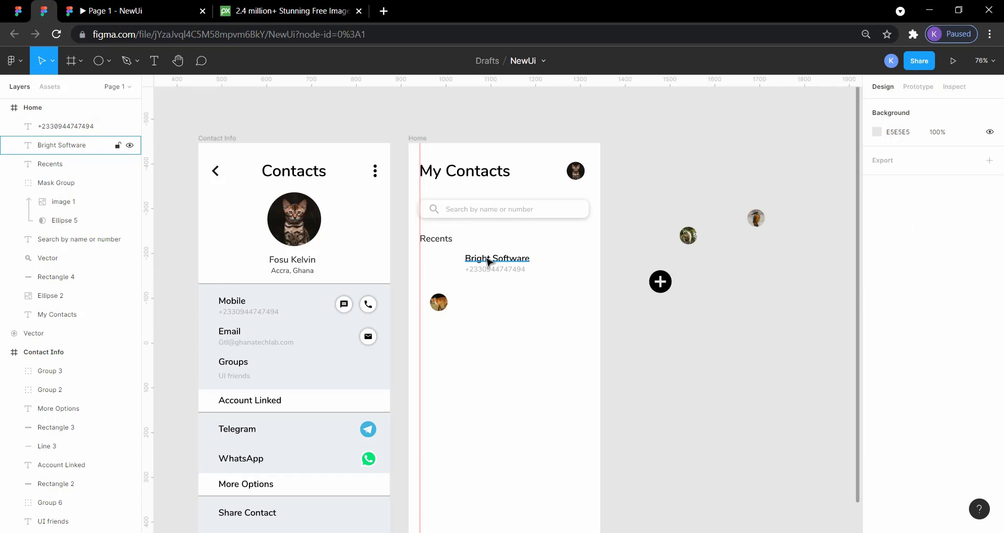
pyautogui.moveTo(445, 307); pyautogui.dragTo(432, 258)
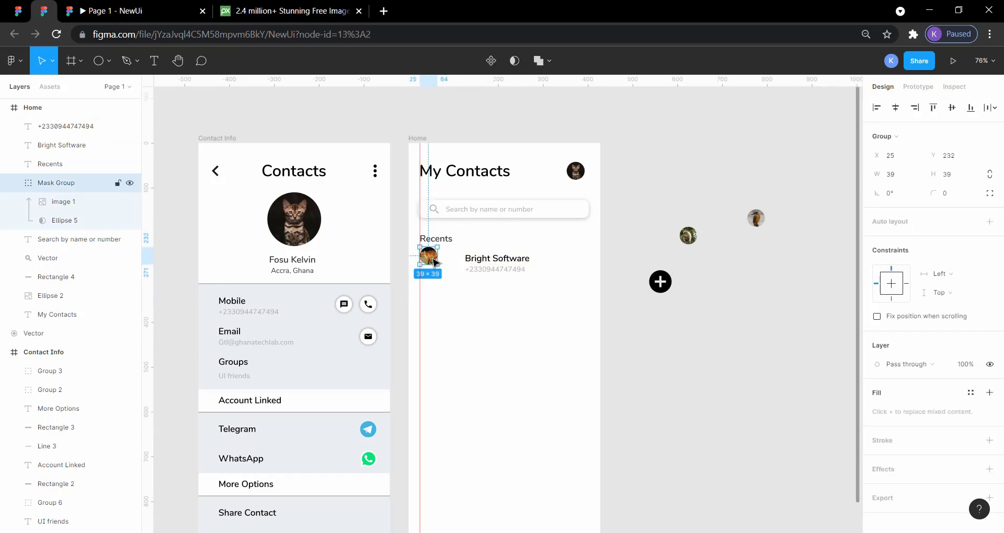
pyautogui.click(642, 209)
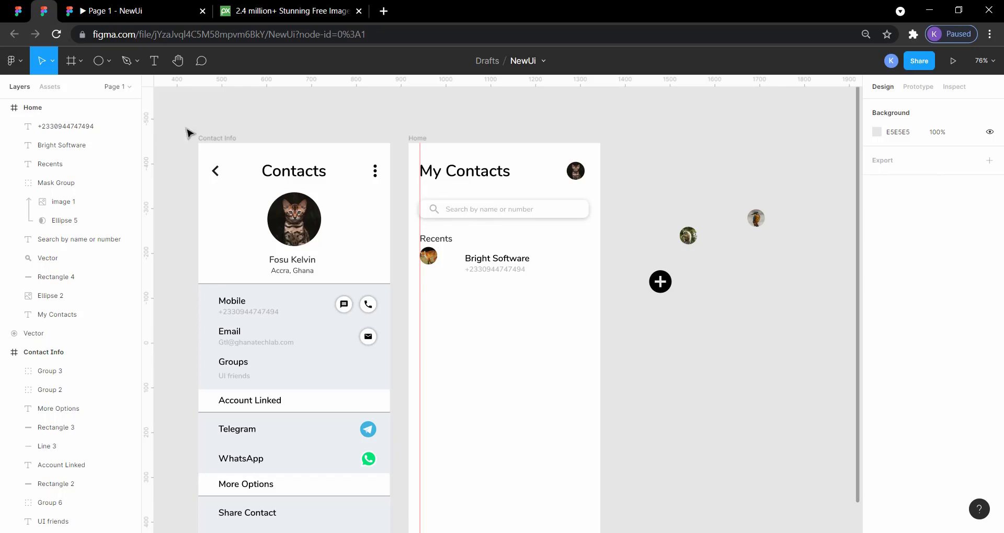
# Check the reference's contact rows and draw a rectangle of about 403 × 91 in the Home frame at X 25, Y 284.
pyautogui.click(30, 6)
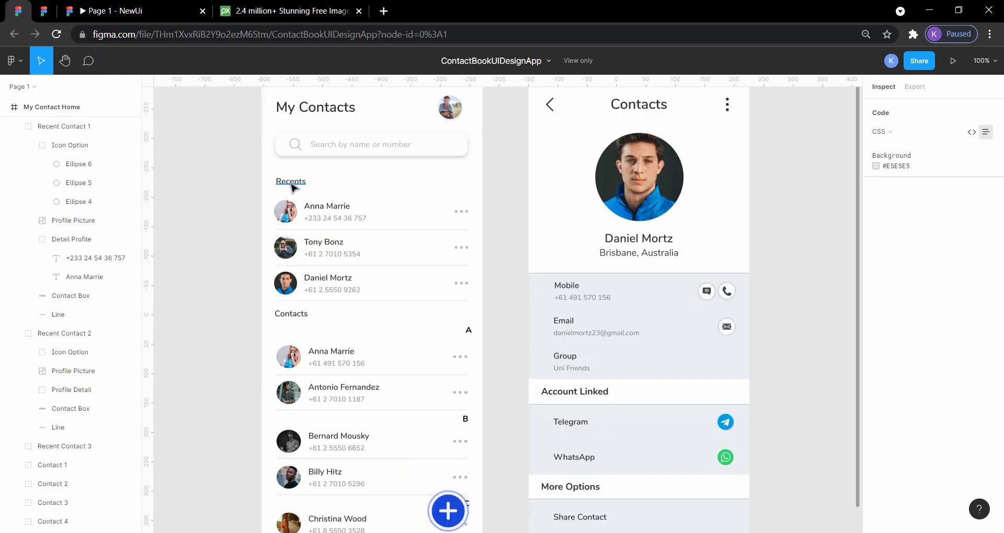
pyautogui.click(292, 202)
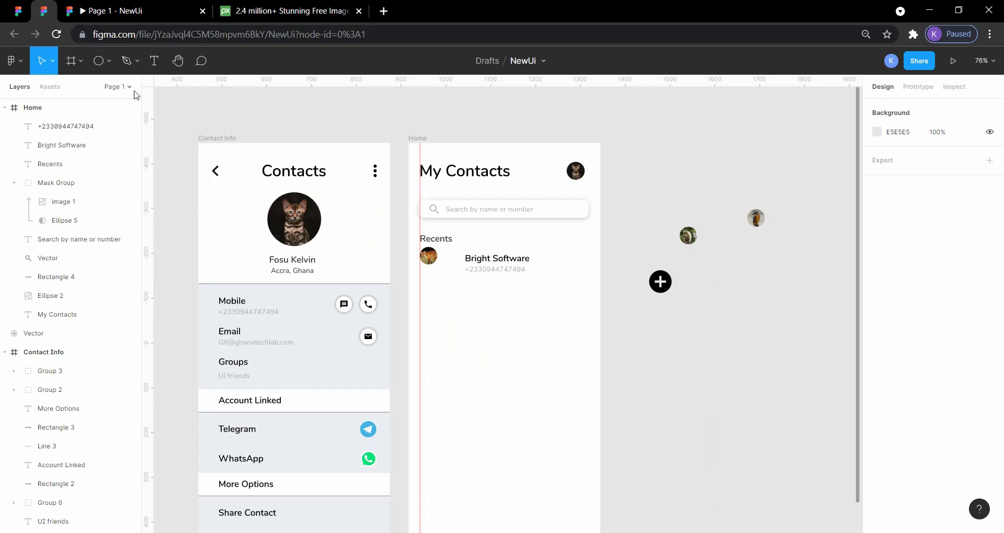
pyautogui.click(77, 61)
pyautogui.click(110, 61)
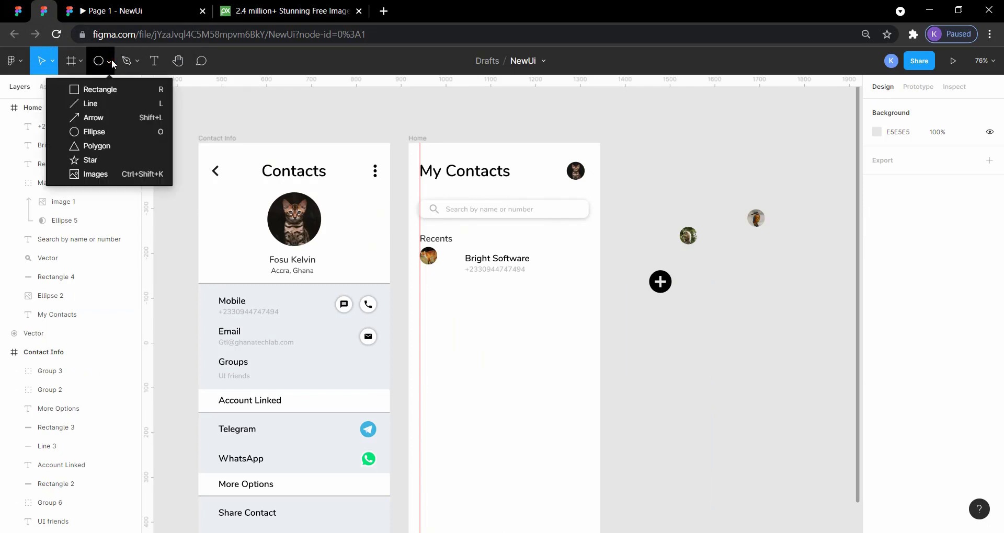
pyautogui.click(111, 86)
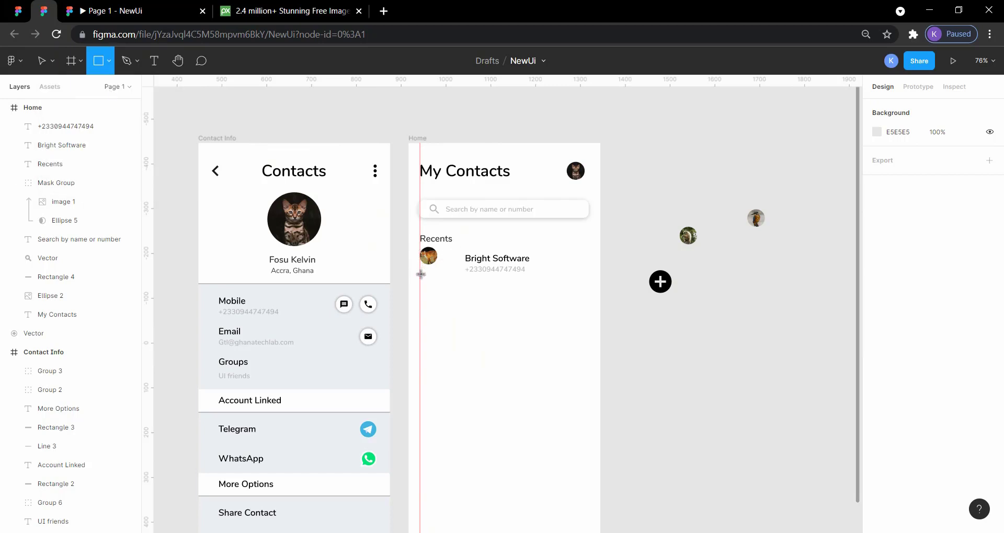
pyautogui.moveTo(421, 274)
pyautogui.mouseDown()
pyautogui.moveTo(544, 313)
pyautogui.moveTo(600, 312)
pyautogui.mouseUp()
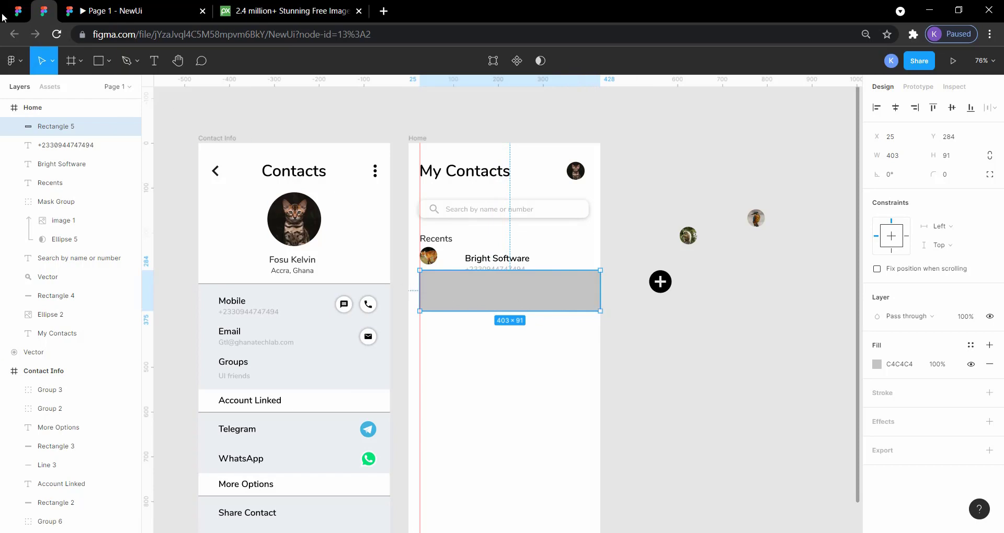
# Compare with the reference's Contact Box and extend the rectangle to the Home frame's edge at X 0, making it 428 wide.
pyautogui.click(19, 11)
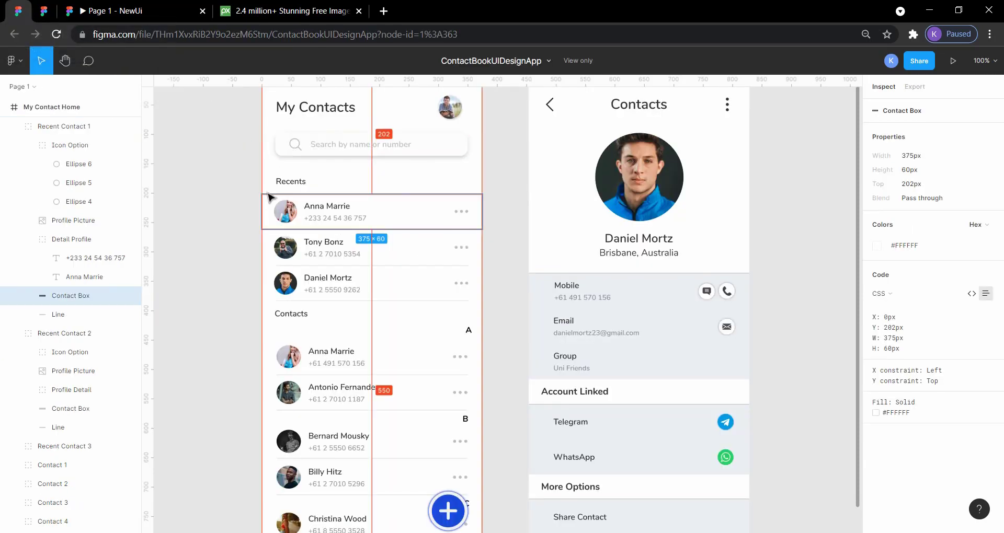
pyautogui.click(50, 11)
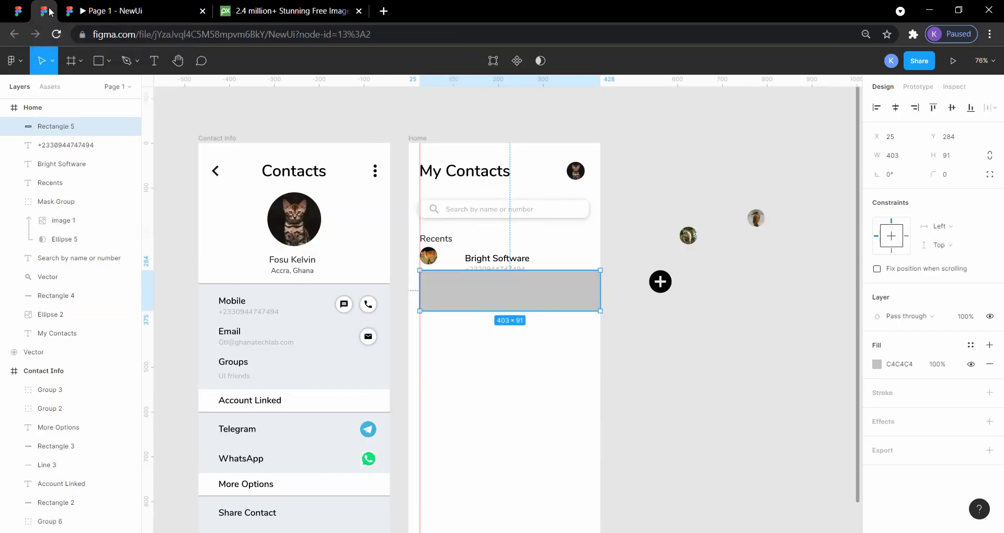
pyautogui.moveTo(418, 287); pyautogui.dragTo(411, 291)
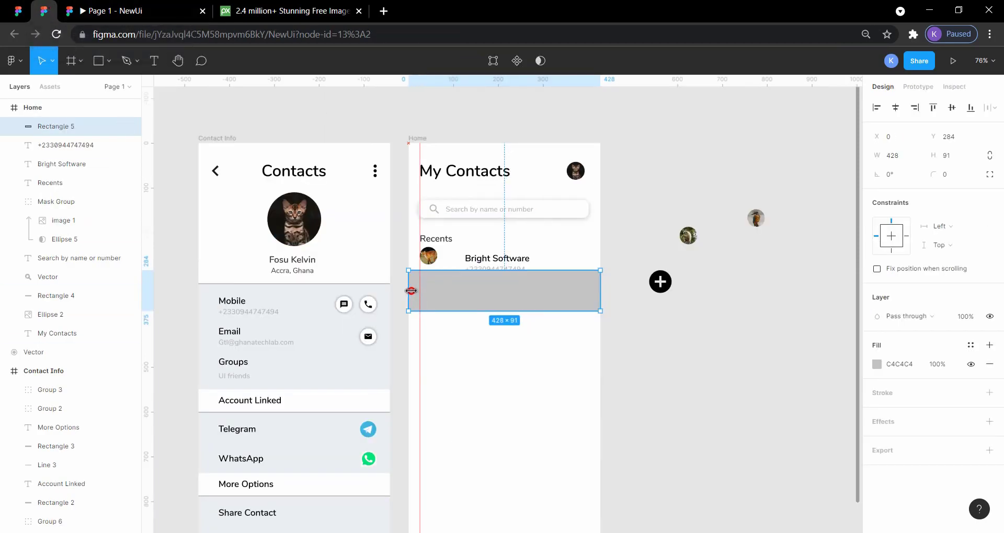
pyautogui.click(627, 250)
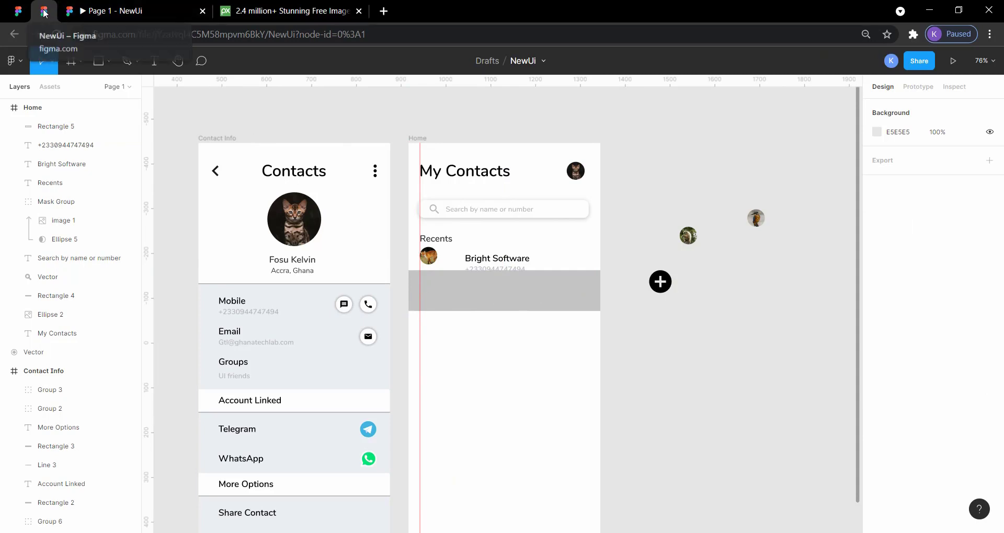
# Set the grey rectangle's height to 60 to match the reference's Contact Box.
pyautogui.click(19, 12)
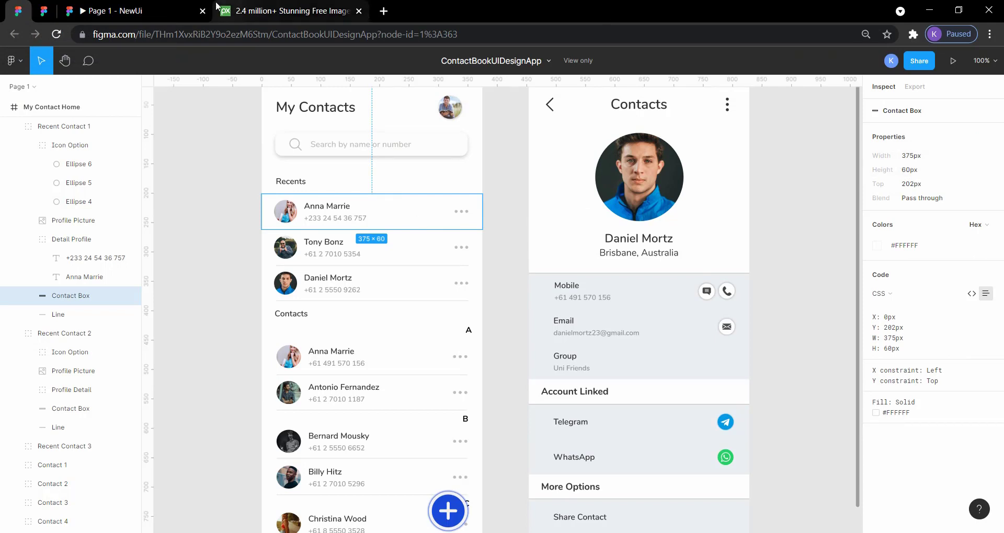
pyautogui.click(55, 10)
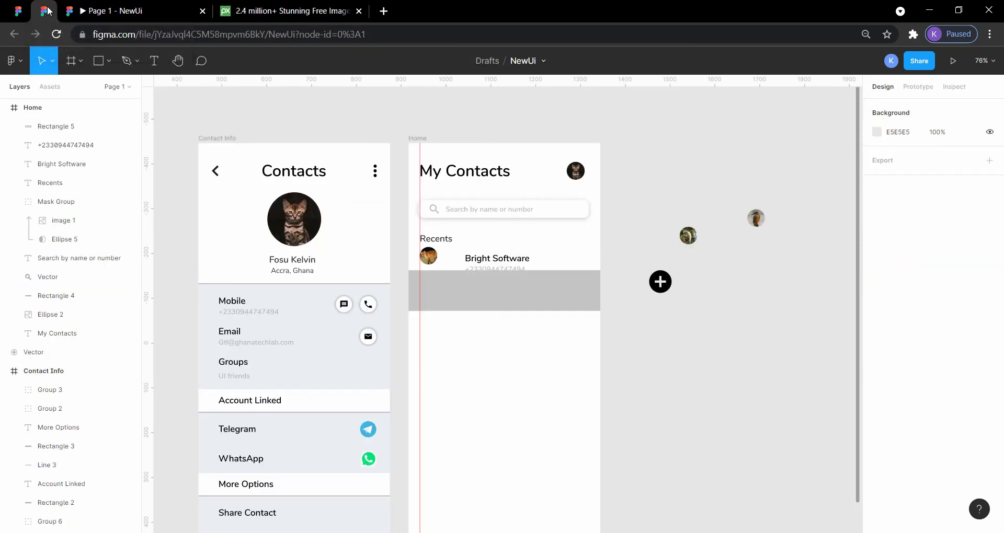
pyautogui.click(537, 287)
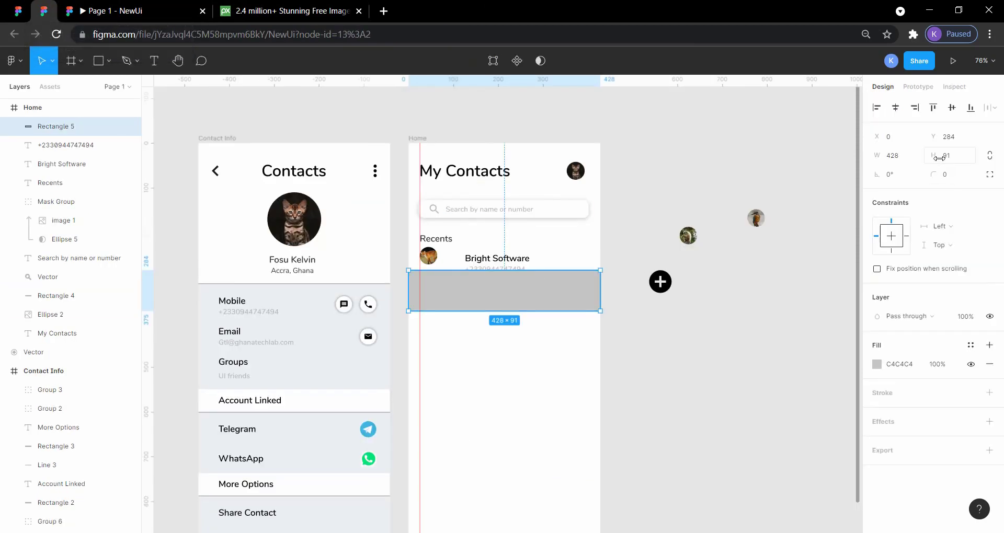
pyautogui.click(955, 159)
pyautogui.press('Return')
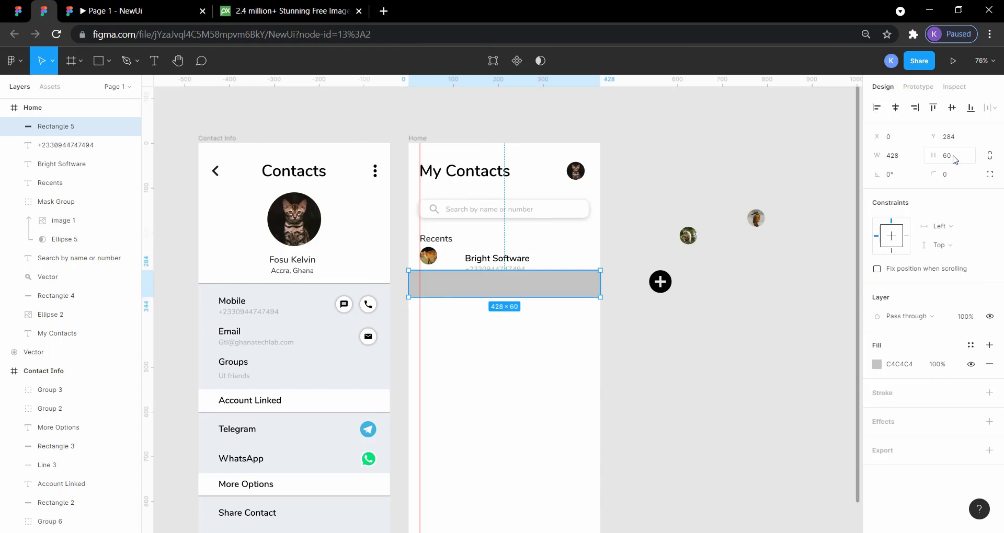
# Try a width of 375 on the grey rectangle and stretch it back to the Home frame's full 428 width.
pyautogui.click(897, 158)
pyautogui.write('375')
pyautogui.press('Return')
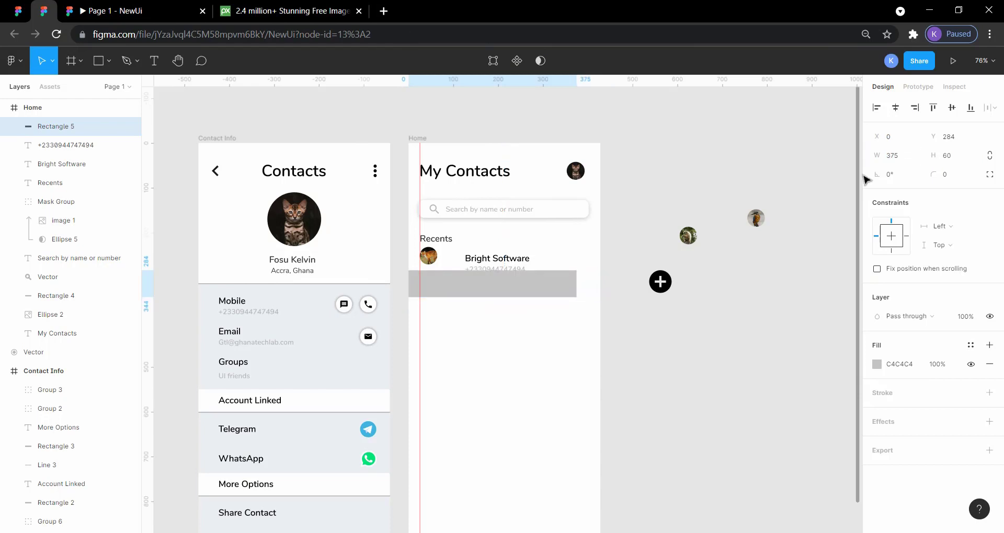
pyautogui.click(724, 319)
pyautogui.click(561, 293)
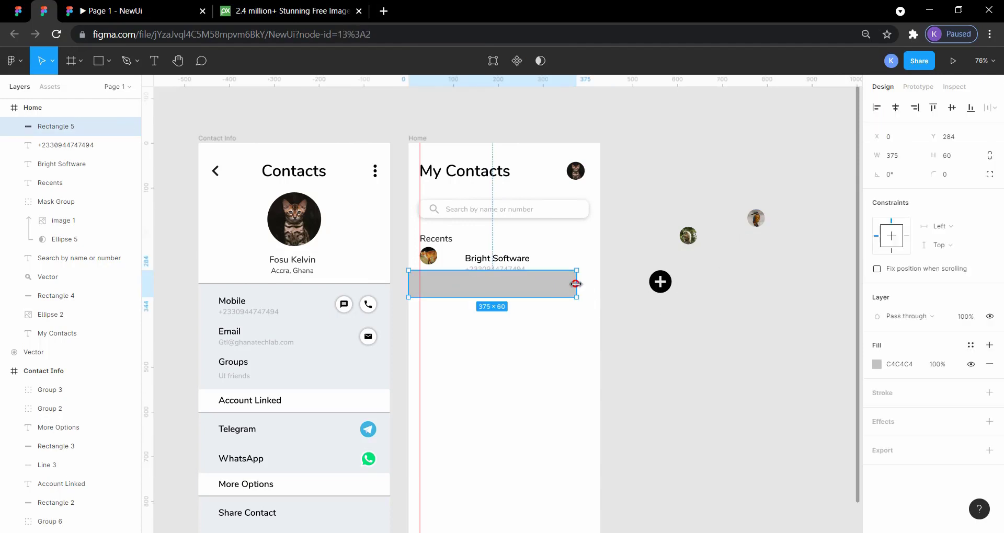
pyautogui.moveTo(575, 284); pyautogui.dragTo(600, 284)
pyautogui.click(626, 250)
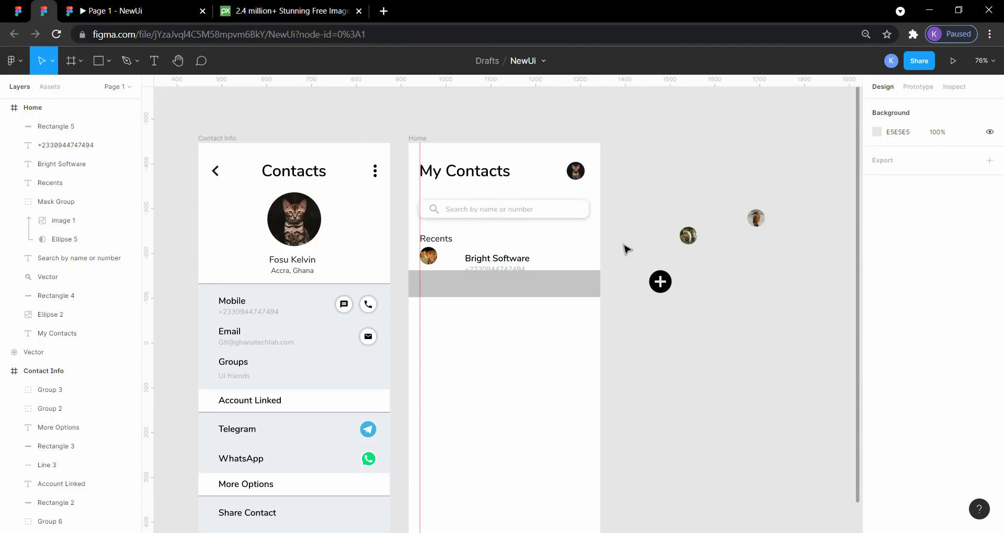
# Move the grey rectangle down to Y 326, place the fox picture, name and number over it, and bring them to the front.
pyautogui.moveTo(499, 278); pyautogui.dragTo(500, 298)
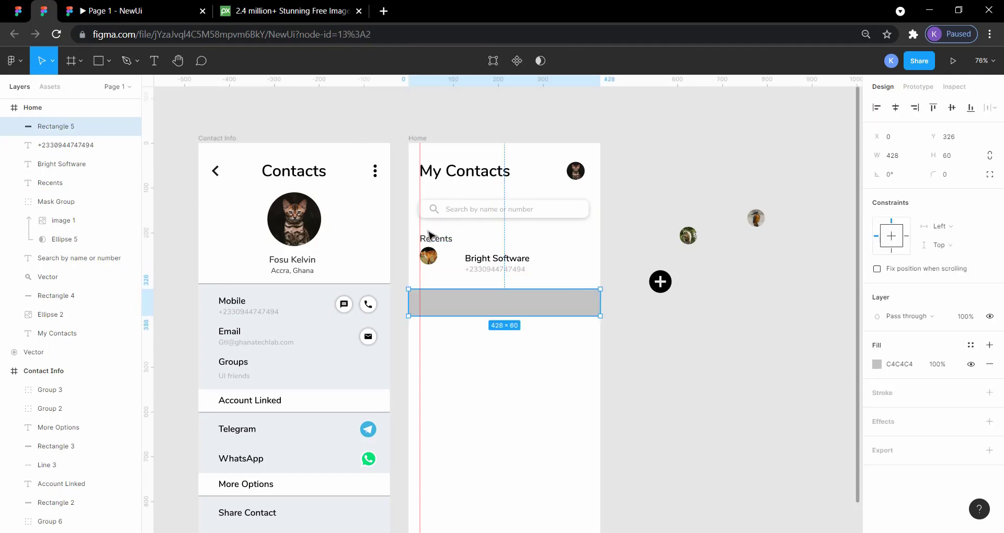
pyautogui.moveTo(544, 278); pyautogui.dragTo(442, 303)
pyautogui.rightClick(439, 300)
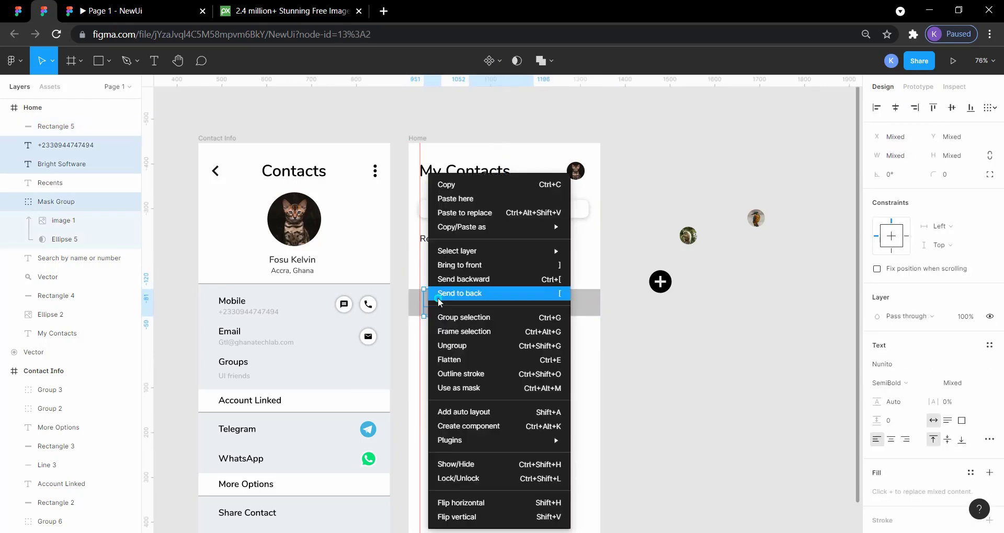
pyautogui.click(476, 265)
pyautogui.click(646, 381)
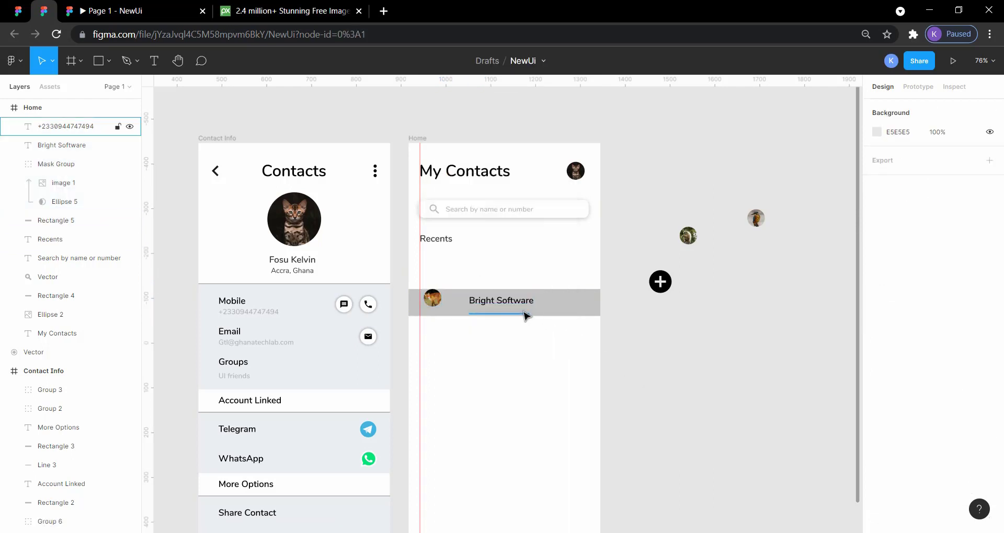
# Move the rectangle directly below the Recents heading at about Y 236 and fill it with white (FFFFFF).
pyautogui.moveTo(574, 302); pyautogui.dragTo(572, 265)
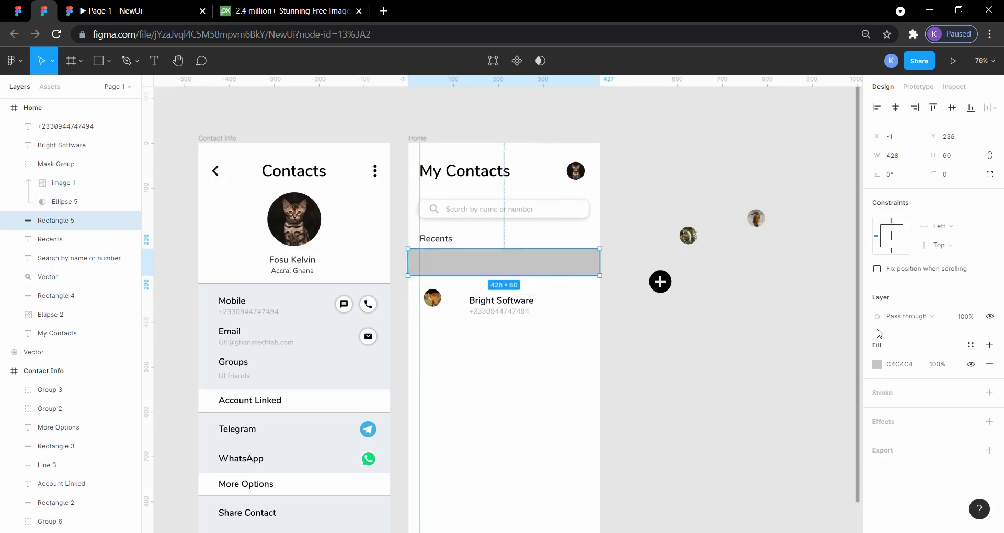
pyautogui.click(877, 366)
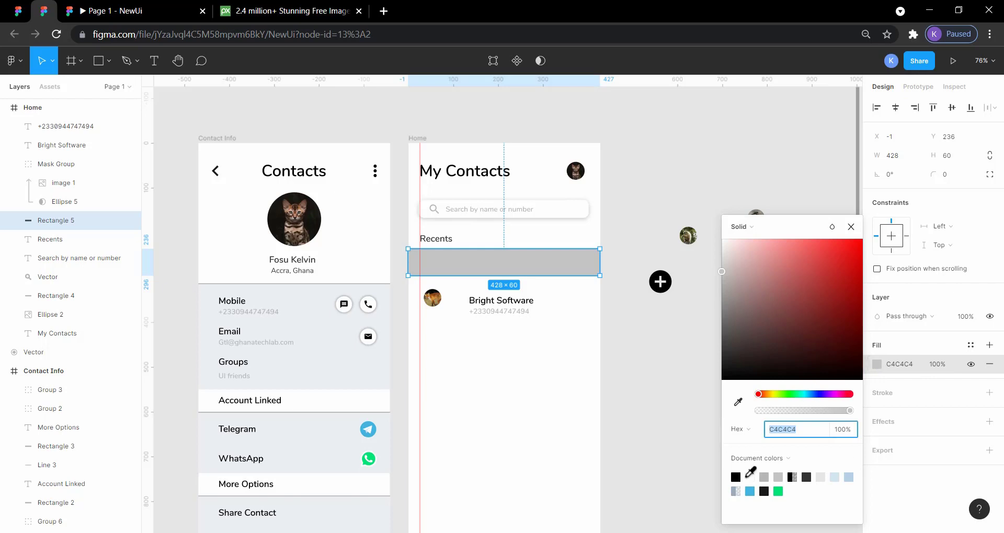
pyautogui.click(747, 476)
pyautogui.click(639, 357)
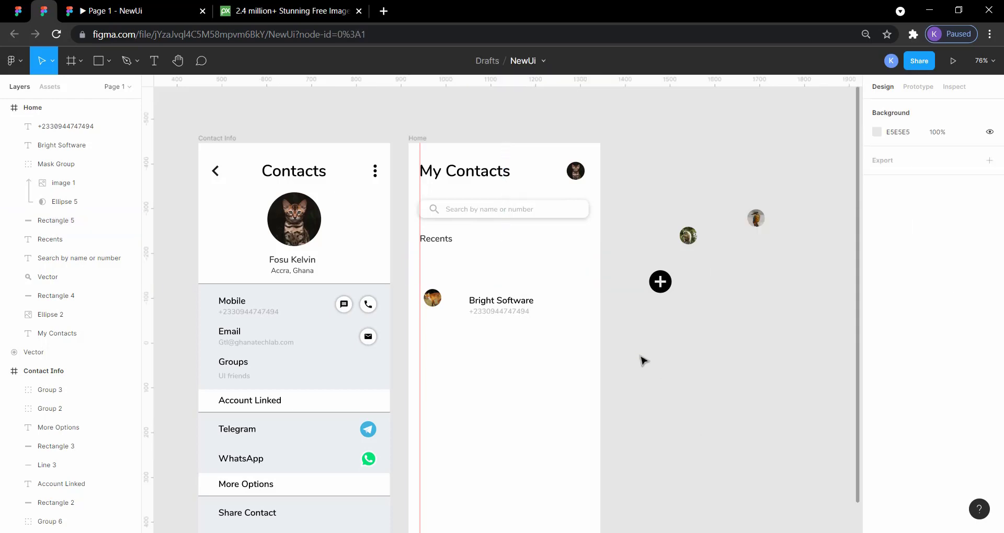
pyautogui.click(520, 269)
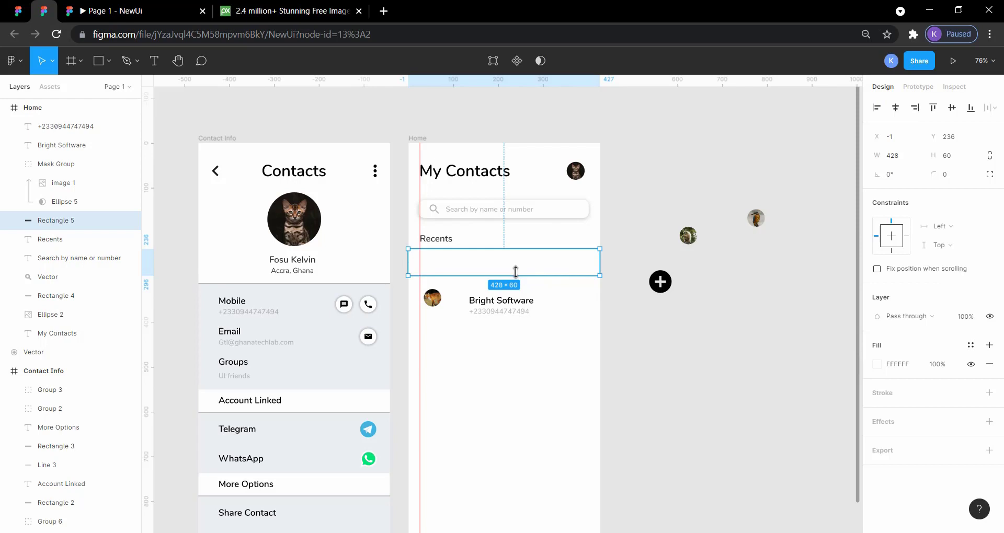
# Move the fox picture up onto the white rectangle below the Recents heading.
pyautogui.click(666, 341)
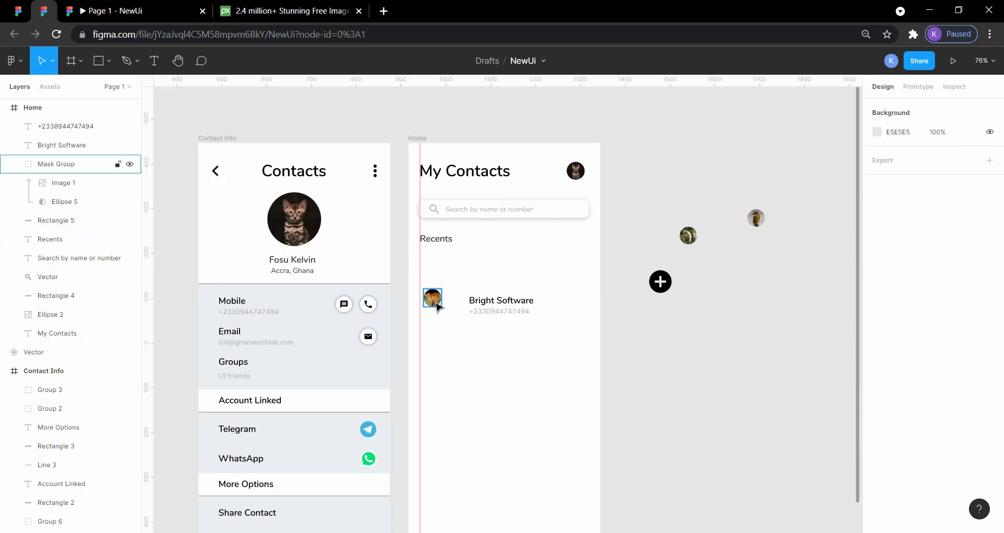
pyautogui.moveTo(436, 306); pyautogui.dragTo(433, 271)
pyautogui.click(497, 267)
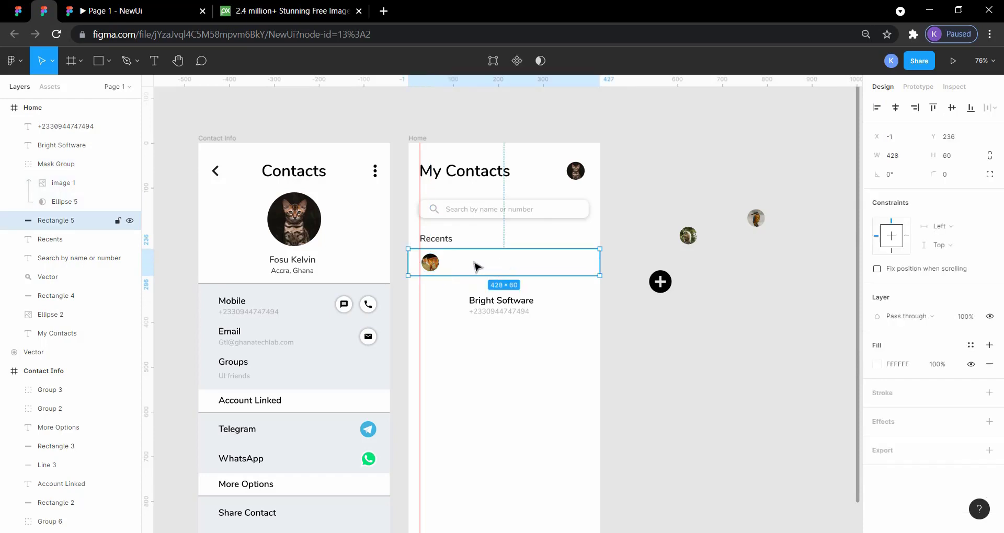
# Place the name and phone number beside the fox picture, left-aligned to a new vertical guide at X 84.
pyautogui.moveTo(485, 303); pyautogui.dragTo(463, 259)
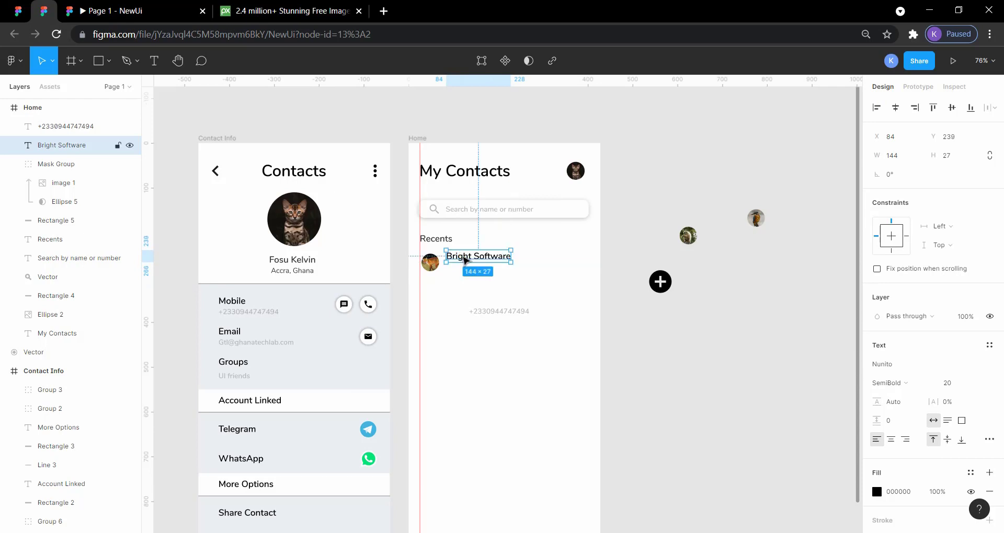
pyautogui.moveTo(152, 195); pyautogui.dragTo(447, 256)
pyautogui.click(644, 328)
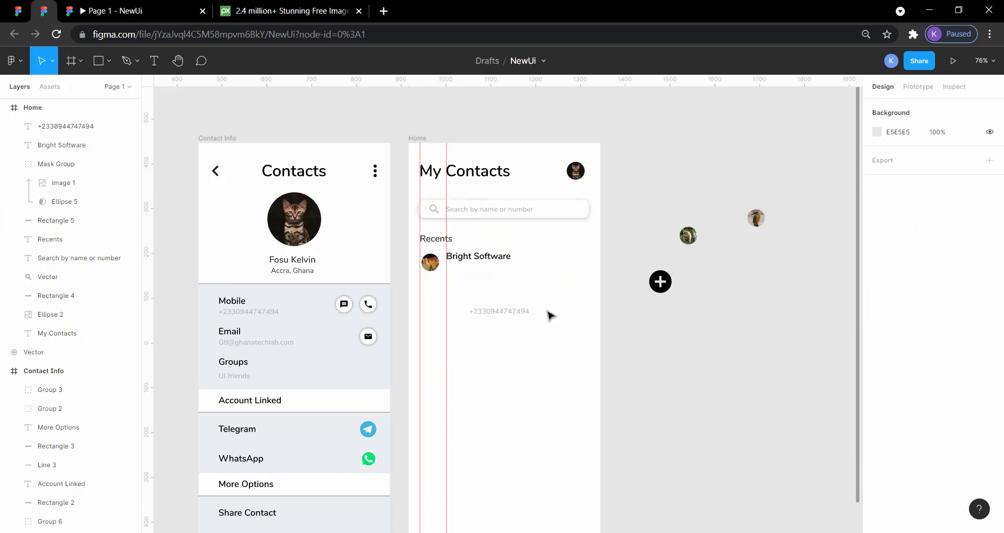
pyautogui.moveTo(480, 306); pyautogui.dragTo(486, 272)
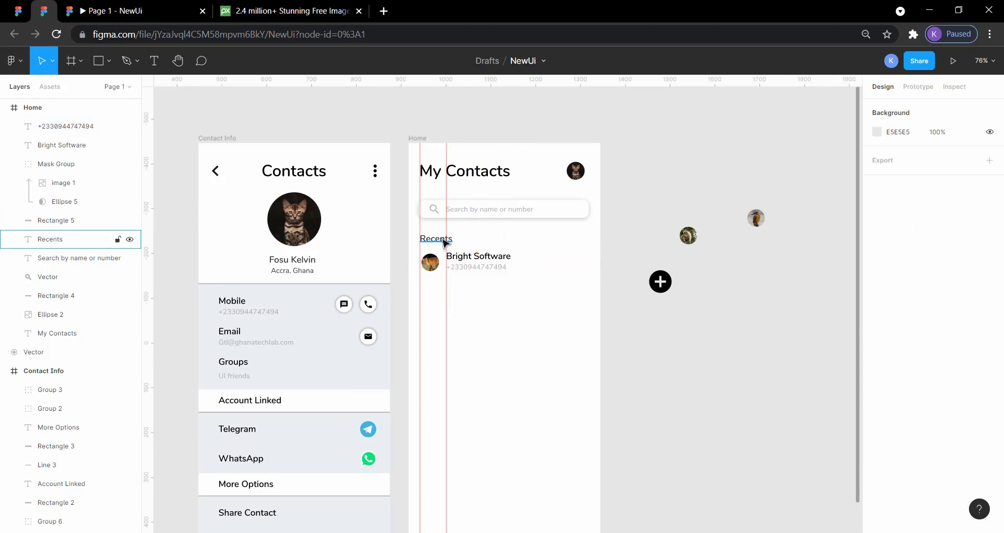
# Measure the gap between the Recents heading and the first contact row in the Home frame and in the reference design.
pyautogui.click(442, 239)
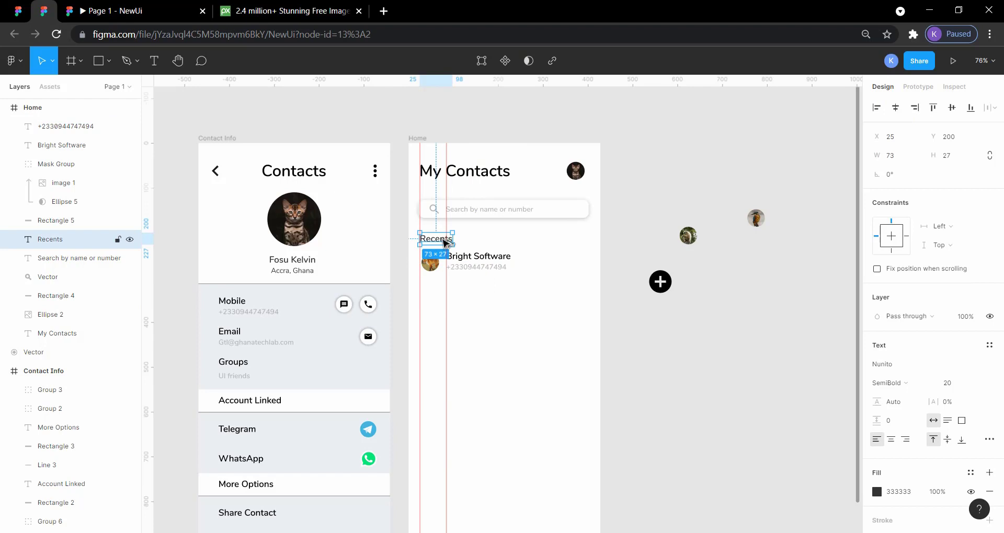
pyautogui.press('alt')
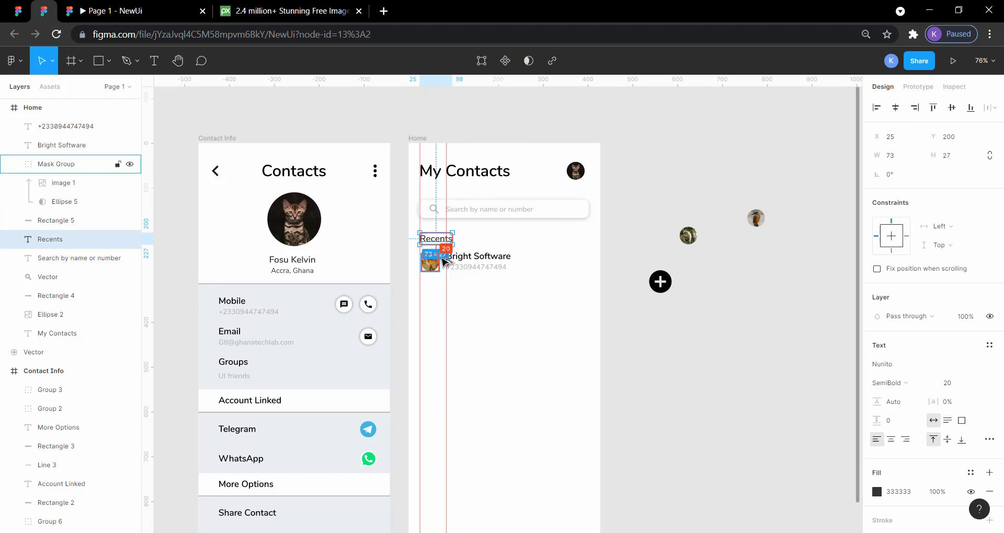
pyautogui.click(453, 259)
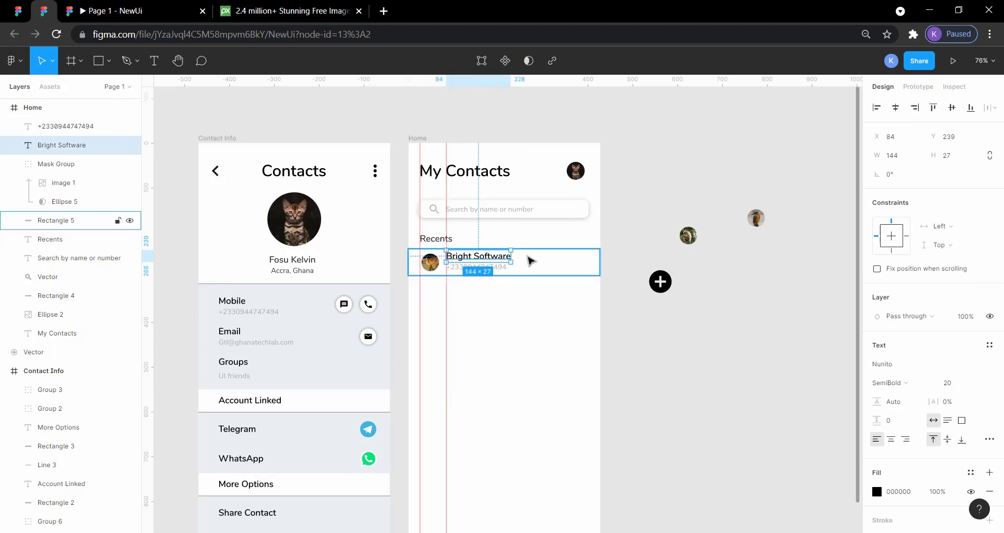
pyautogui.click(547, 264)
pyautogui.press('alt')
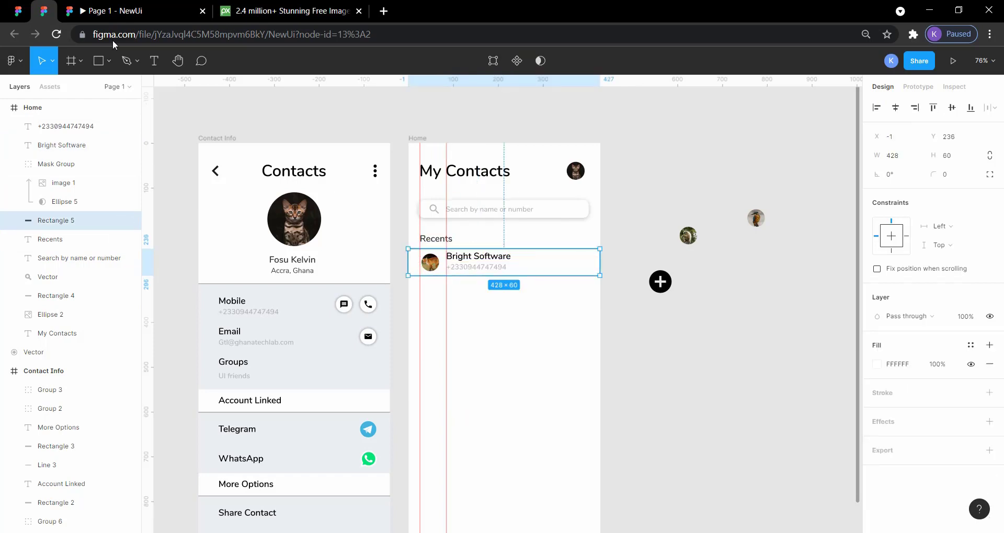
pyautogui.click(16, 12)
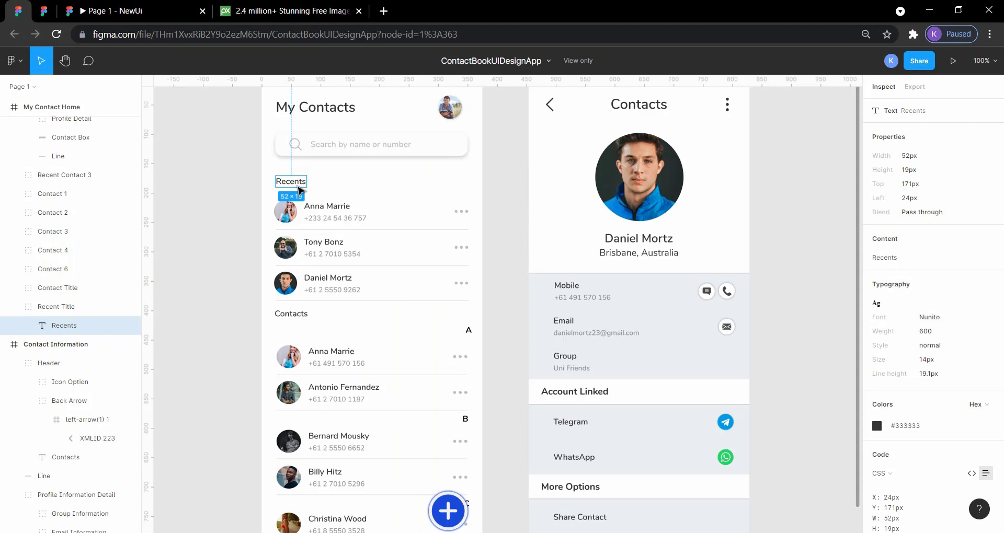
pyautogui.press('alt')
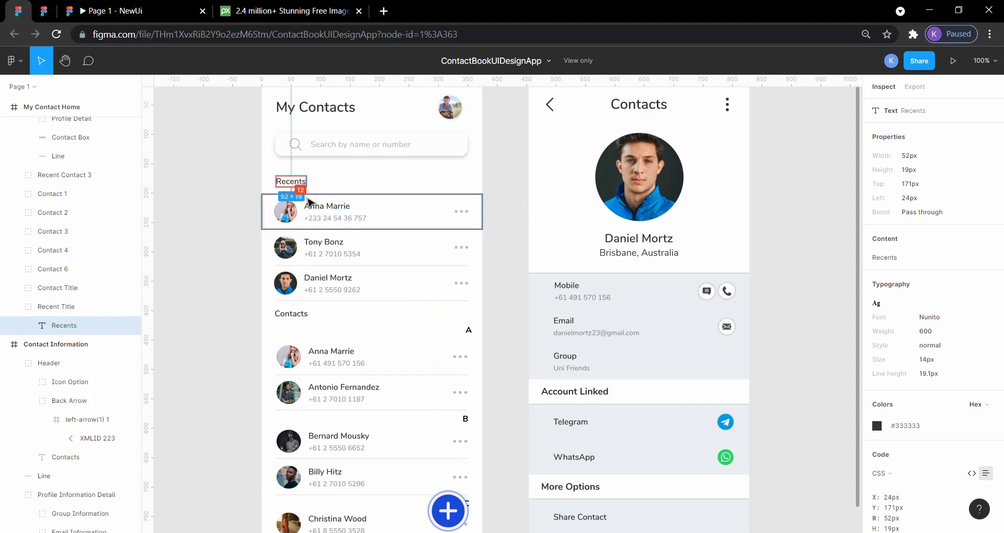
pyautogui.click(47, 10)
# Move the white row rectangle down to Y 239 so it sits 12 px below the Recents heading.
pyautogui.press('alt')
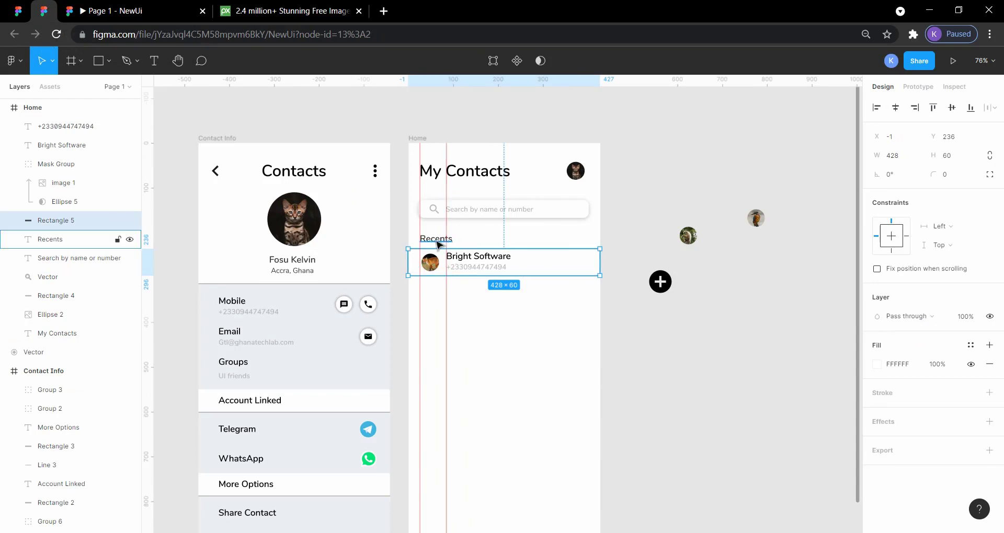
pyautogui.click(446, 240)
pyautogui.click(599, 274)
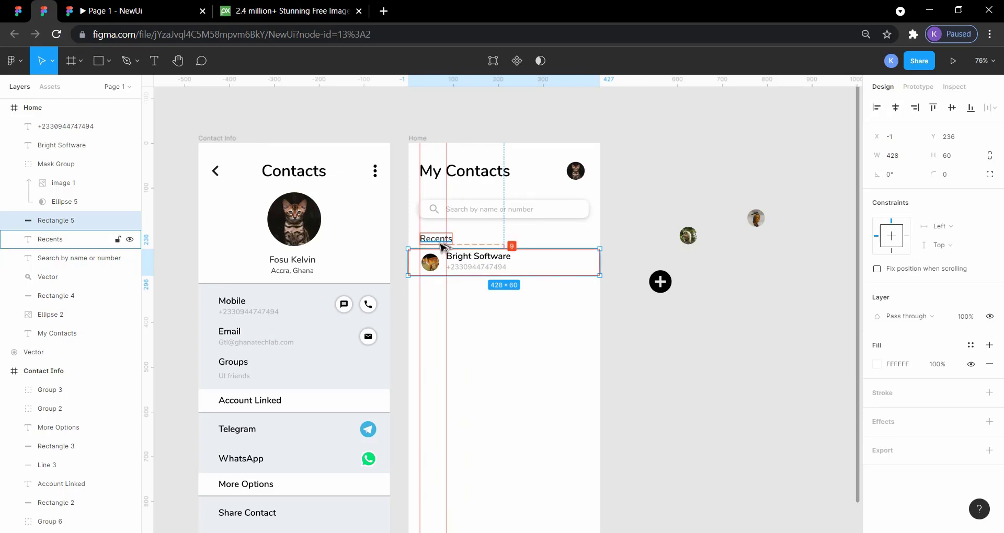
pyautogui.press('Down')
pyautogui.press('Down')
pyautogui.press('Down')
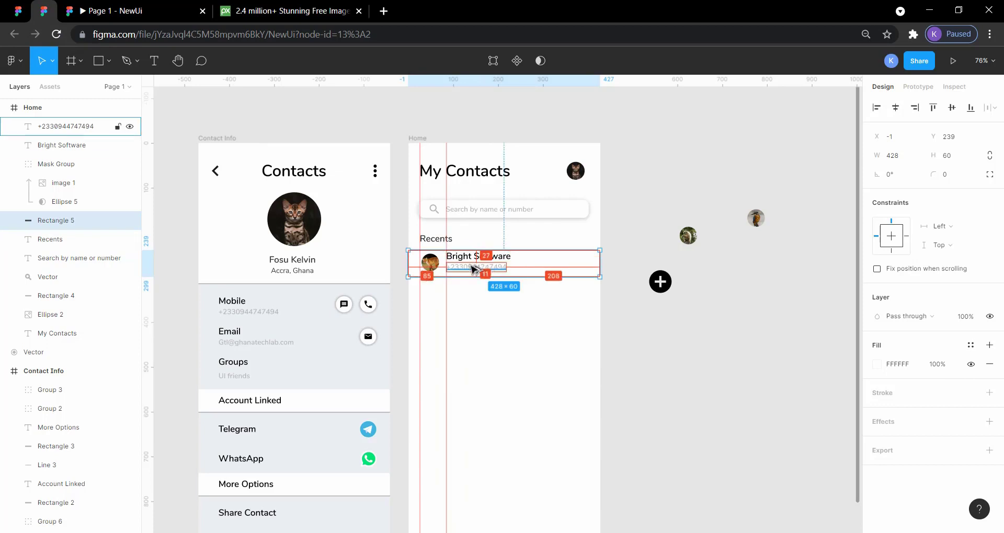
pyautogui.click(617, 205)
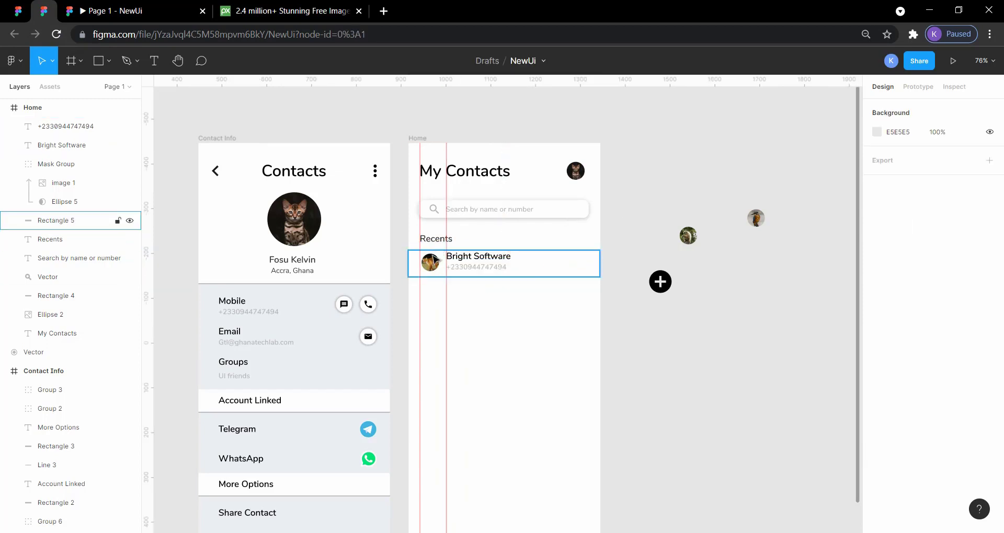
# Measure the fox picture's distances to the edges of its row rectangle and look at the reference design for comparison.
pyautogui.click(433, 263)
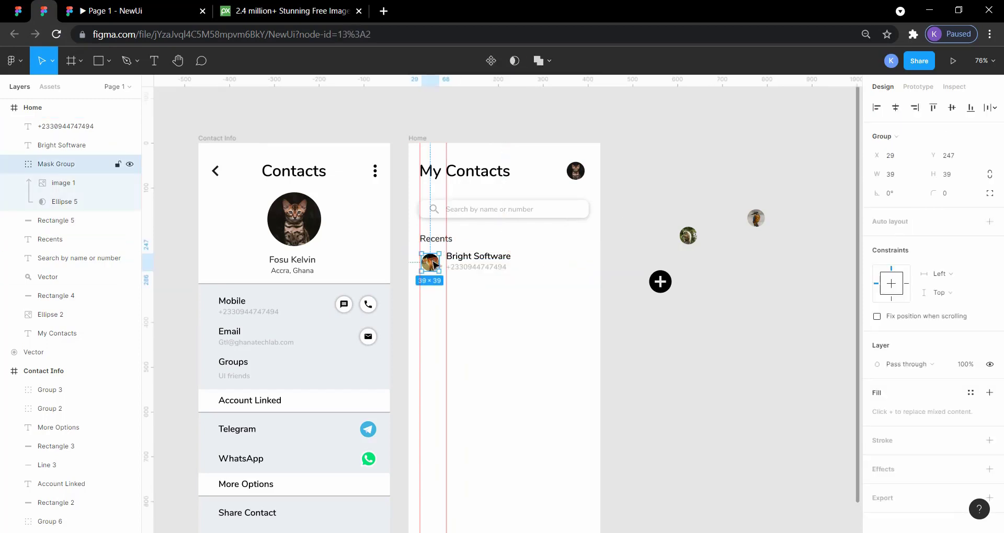
pyautogui.press('alt')
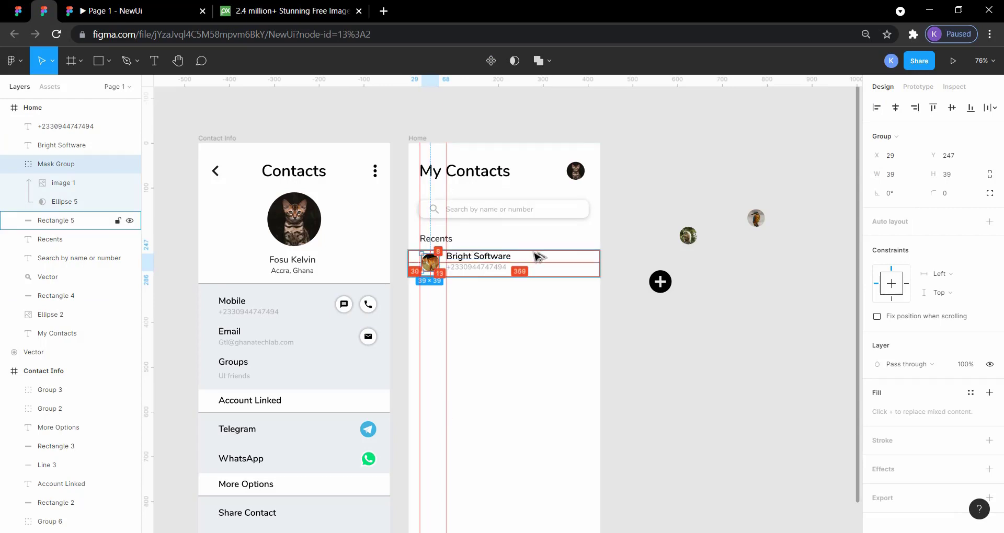
pyautogui.click(665, 217)
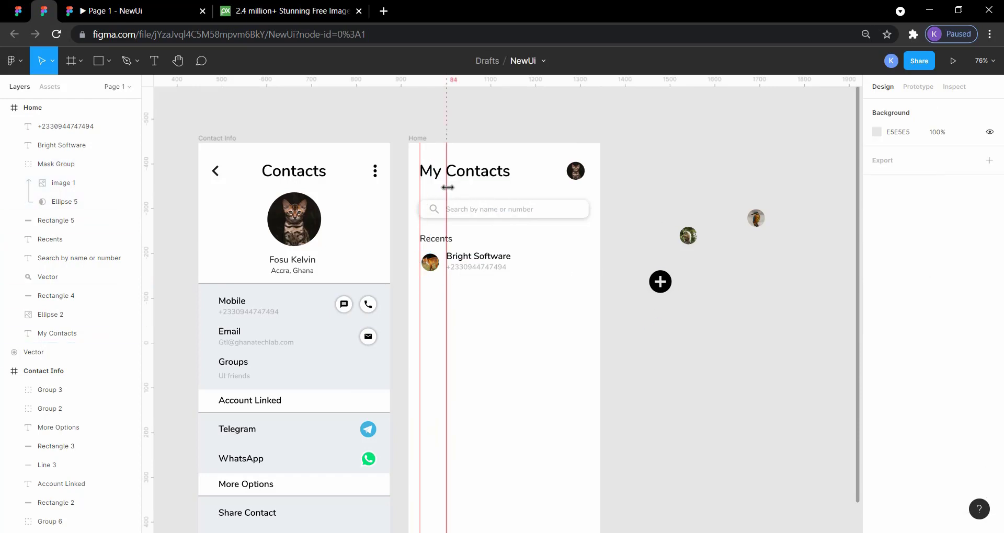
pyautogui.click(21, 11)
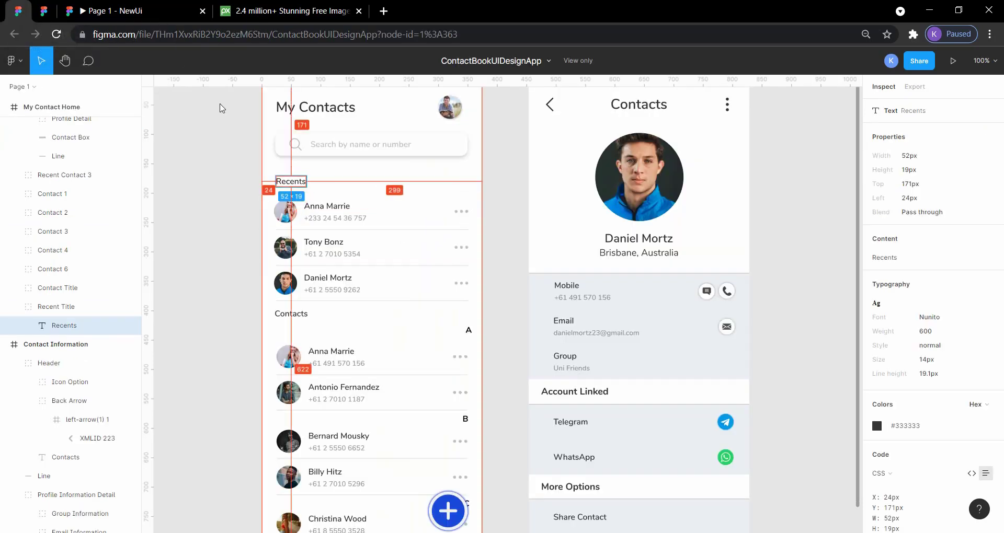
pyautogui.click(43, 11)
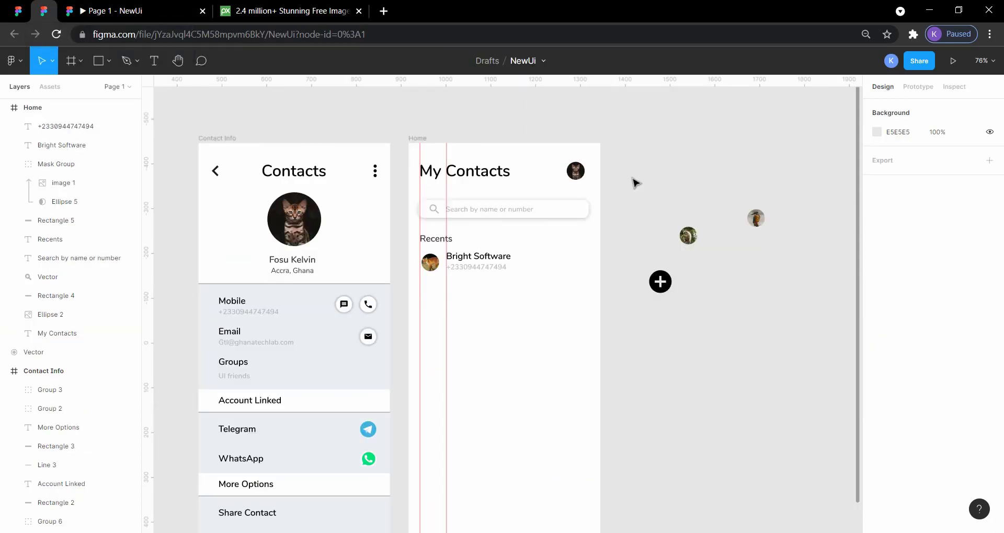
# Copy the three-dot icon from the Contact Info header to the right end of the first Recents row and set its rotation to 90°.
pyautogui.click(375, 176)
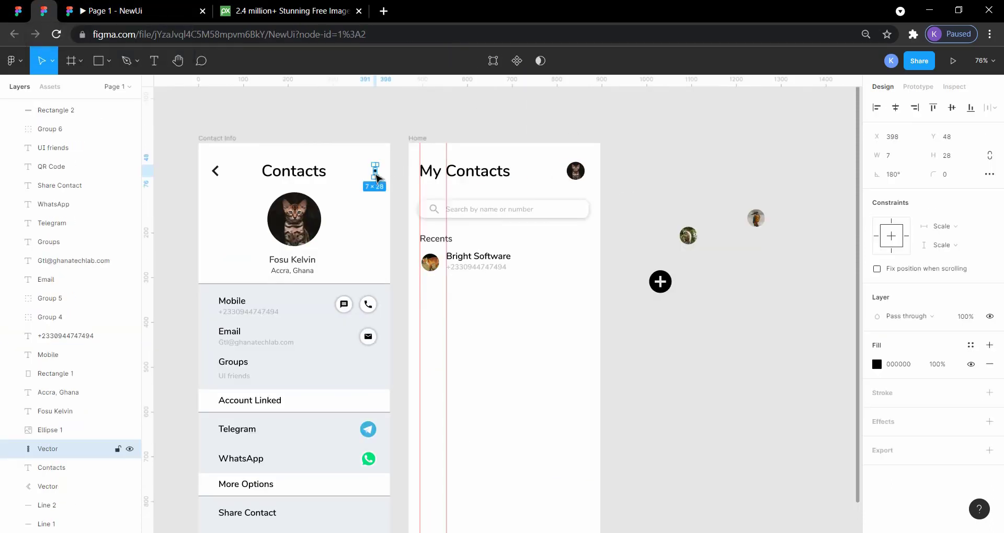
pyautogui.hotkey('ctrl', 'v')
pyautogui.moveTo(376, 177); pyautogui.dragTo(583, 264)
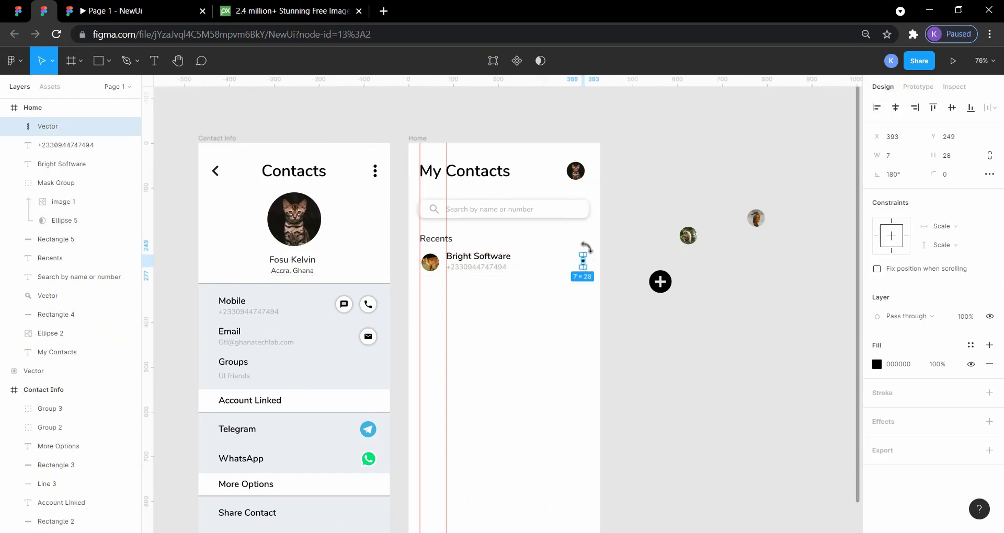
pyautogui.click(902, 179)
pyautogui.write('90')
pyautogui.press('Return')
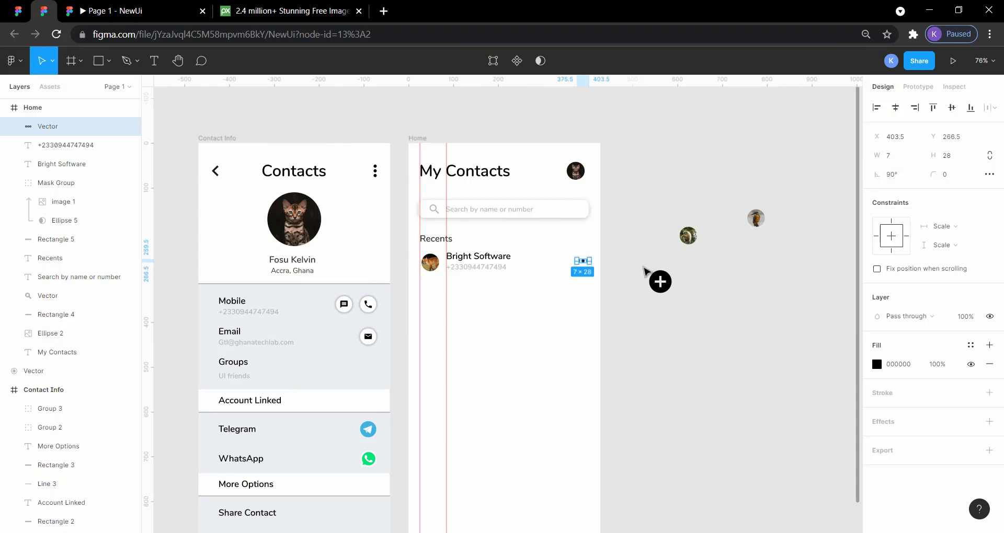
pyautogui.click(628, 250)
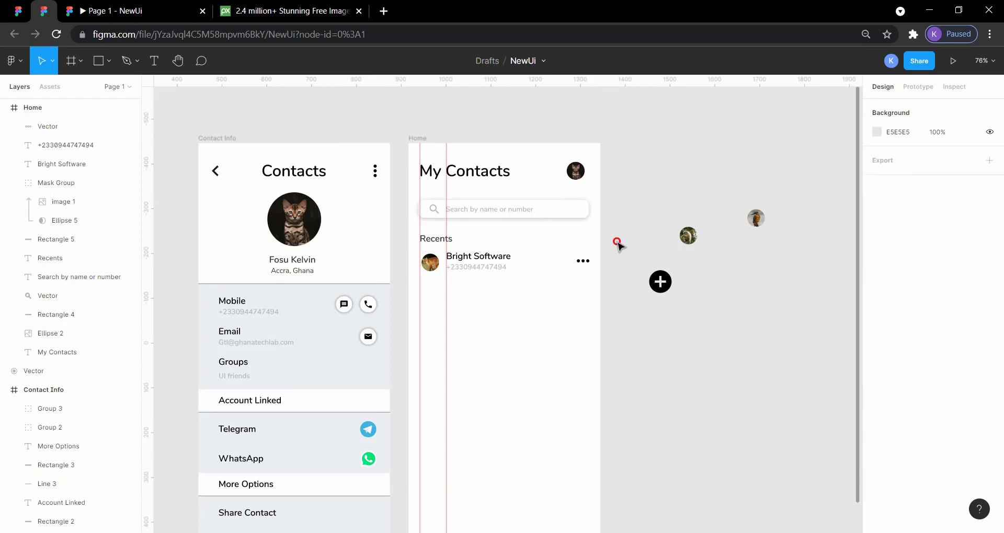
# Fill the row's three-dot icon with grey B7B7B7 and move it to X 402, Y 273.
pyautogui.click(584, 262)
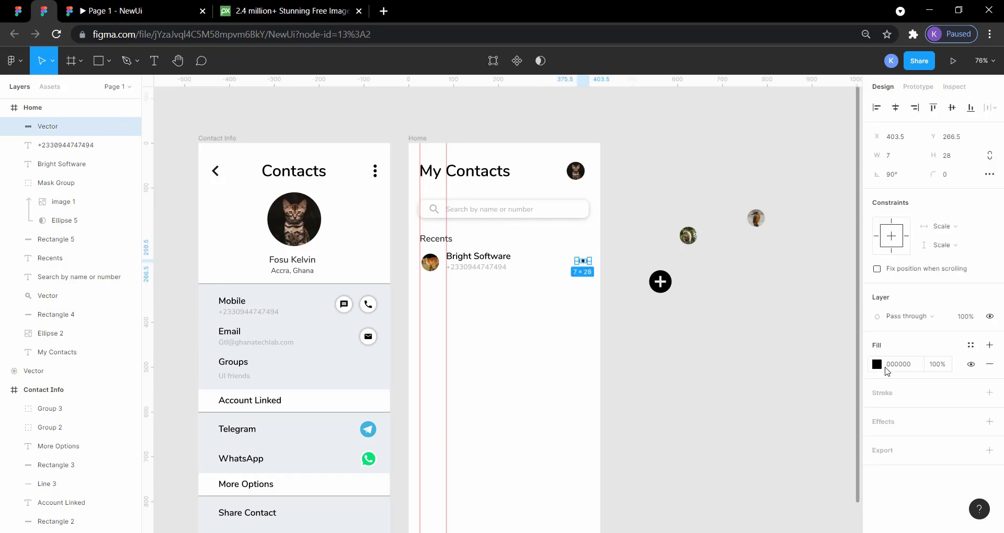
pyautogui.click(871, 366)
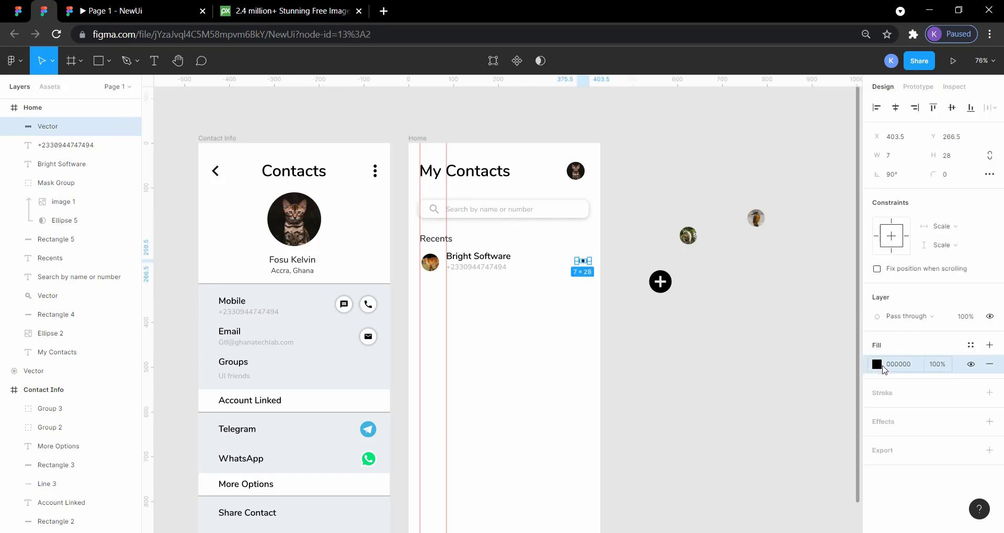
pyautogui.click(878, 365)
pyautogui.click(765, 476)
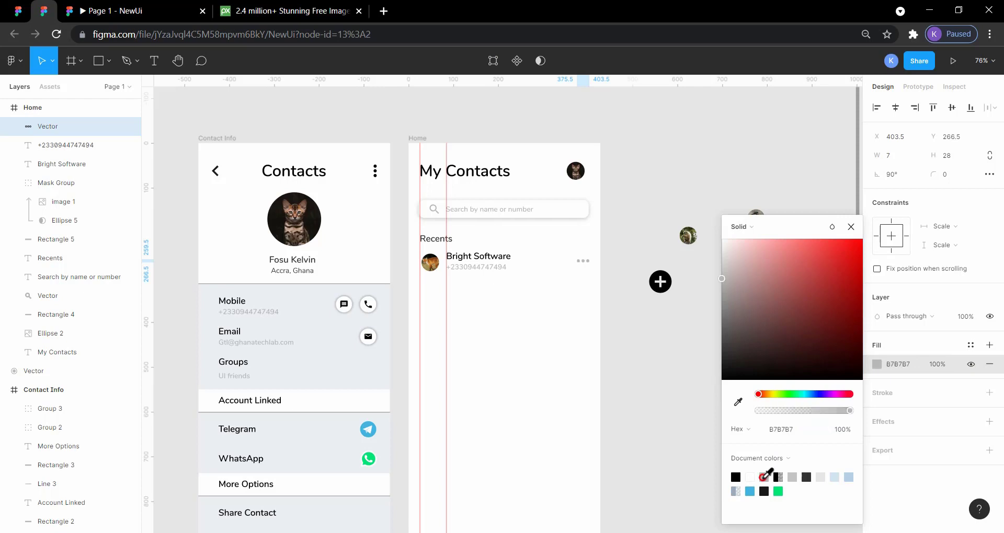
pyautogui.click(672, 401)
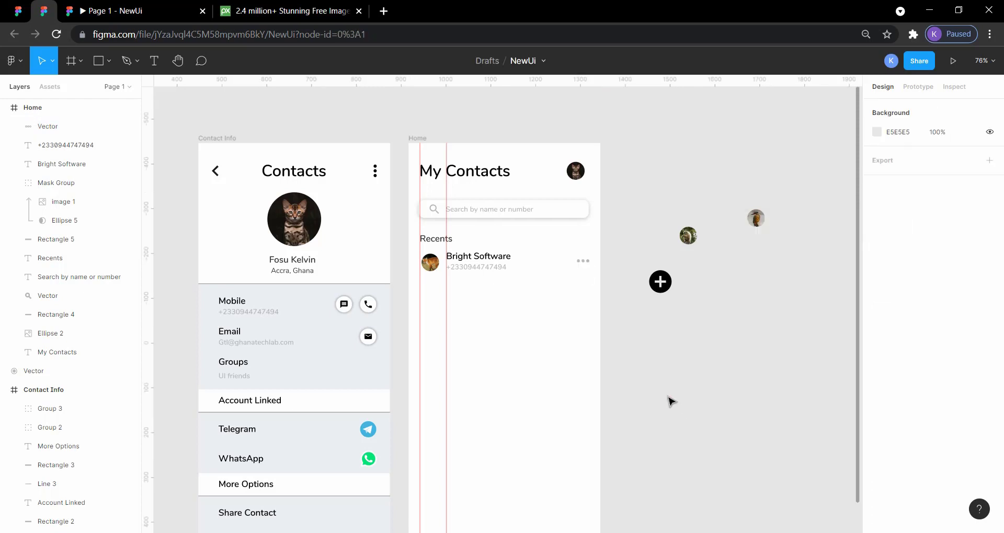
pyautogui.click(580, 263)
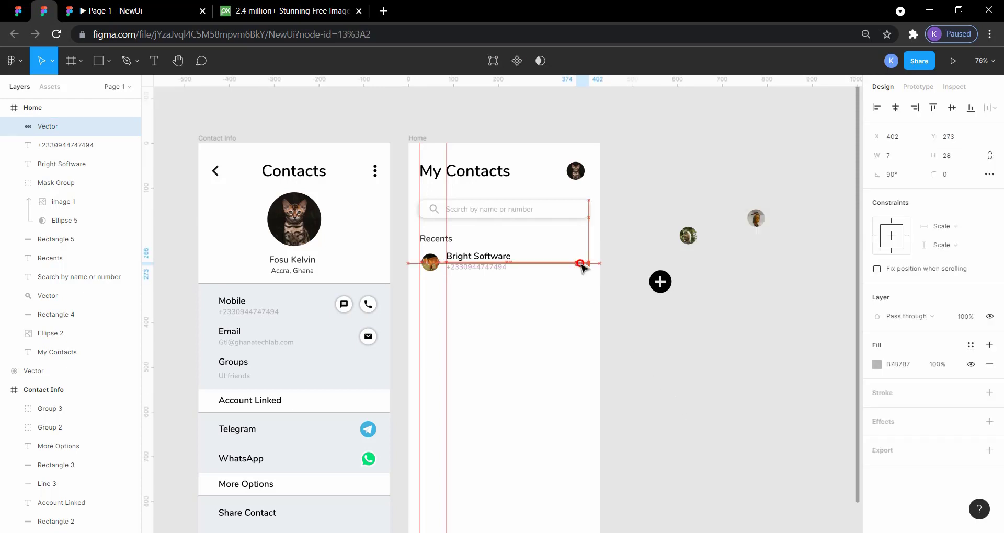
pyautogui.click(616, 306)
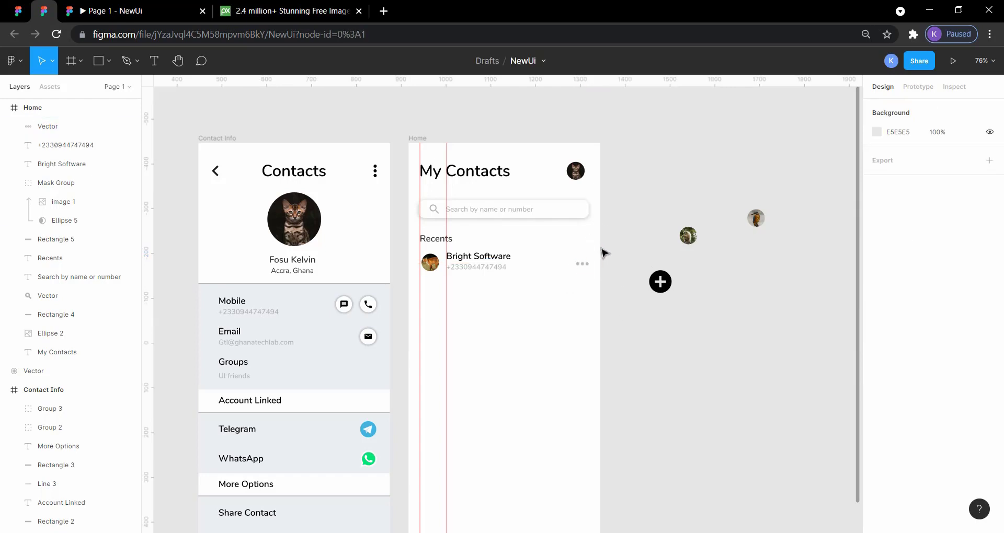
# Measure the right margin of the last dot in the reference design's first Recents row.
pyautogui.hotkey('ctrl', 'shift', 'Tab')
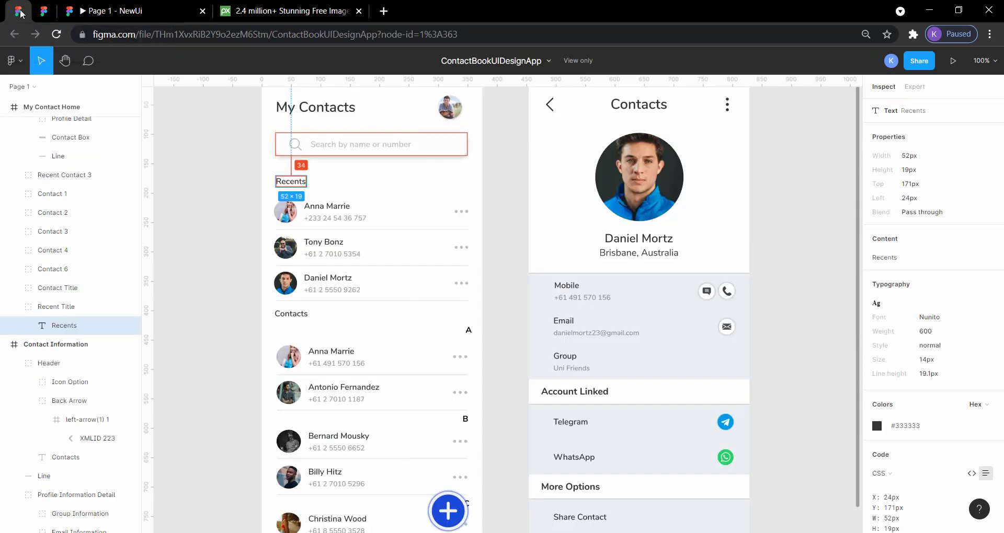
pyautogui.click(466, 214)
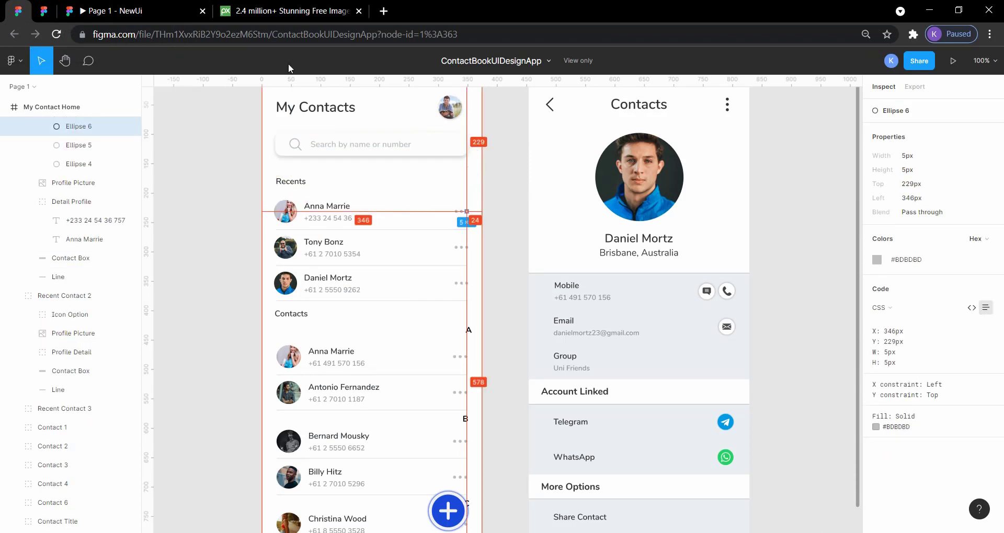
pyautogui.click(47, 10)
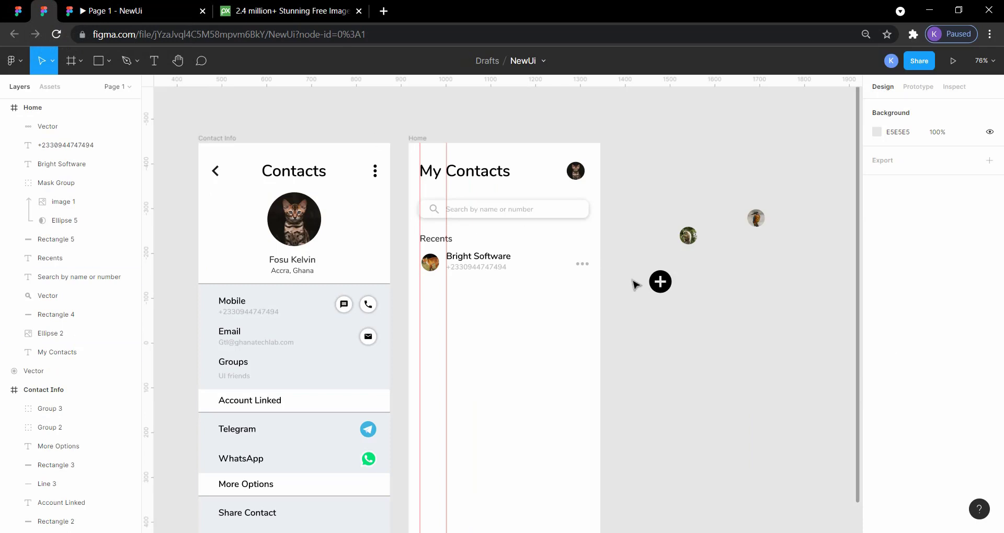
# Try a vertical guide at X 402 in the Home frame to check the three-dot icon's alignment with the search box.
pyautogui.click(587, 265)
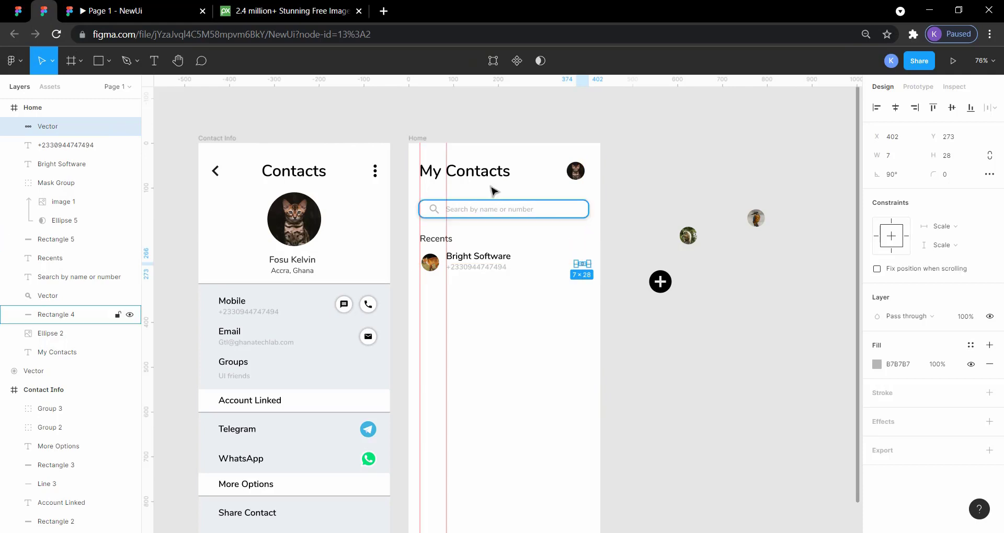
pyautogui.moveTo(152, 182); pyautogui.dragTo(590, 322)
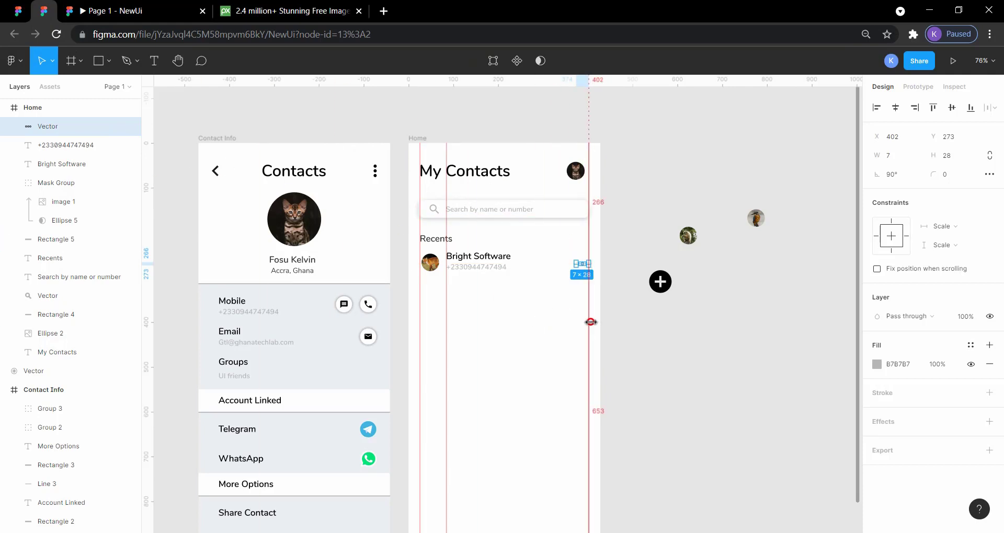
pyautogui.click(679, 384)
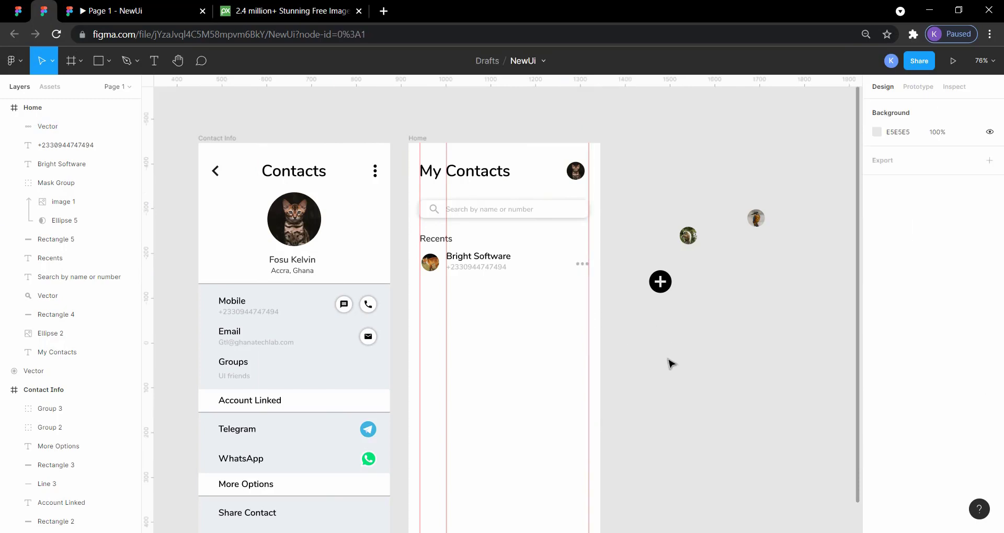
pyautogui.click(435, 239)
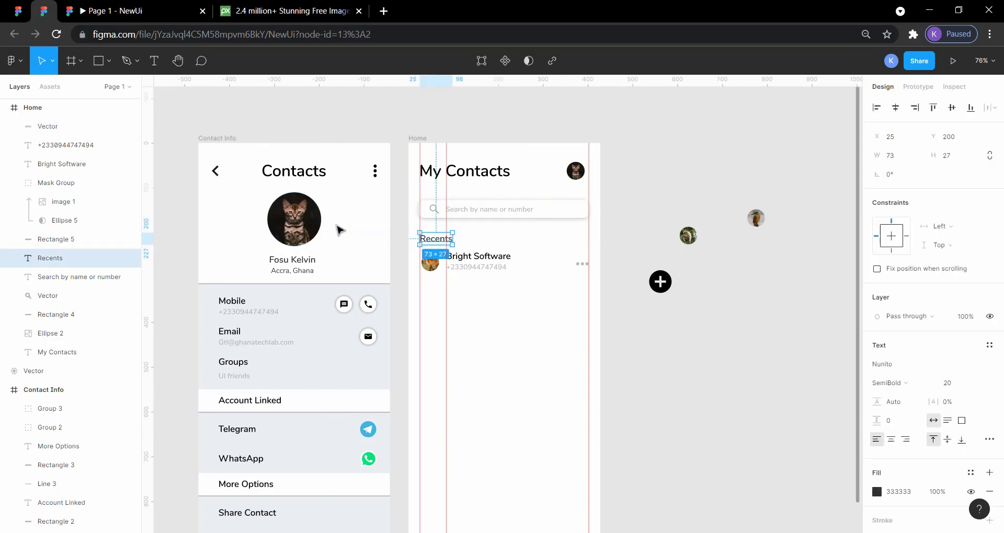
pyautogui.click(618, 231)
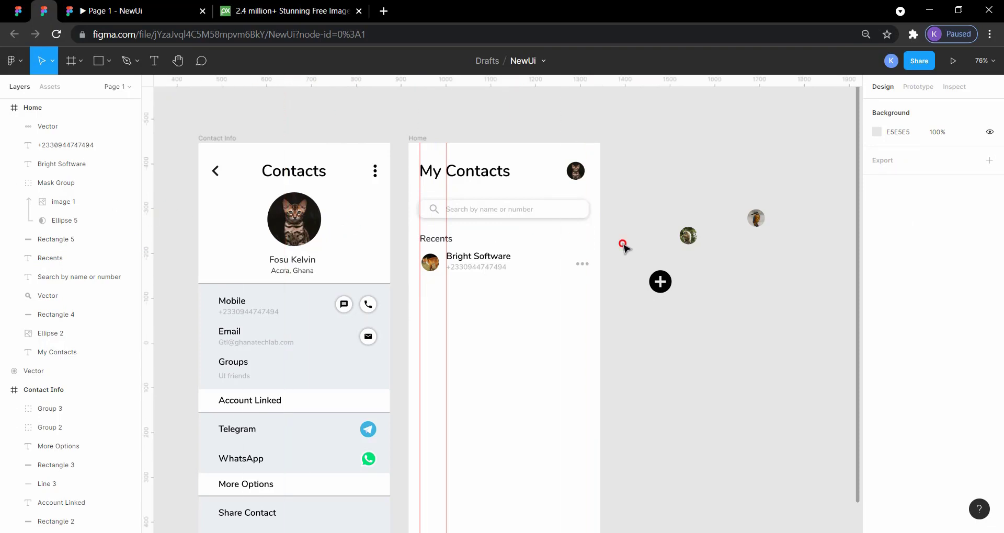
# Switch to the reference design and examine the spacing of its Recents contact rows.
pyautogui.click(581, 264)
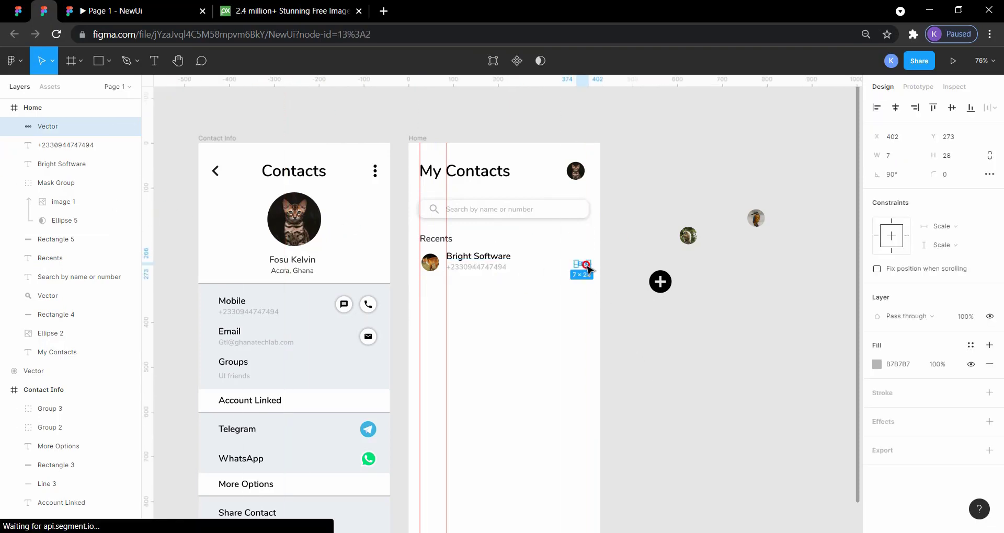
pyautogui.click(623, 311)
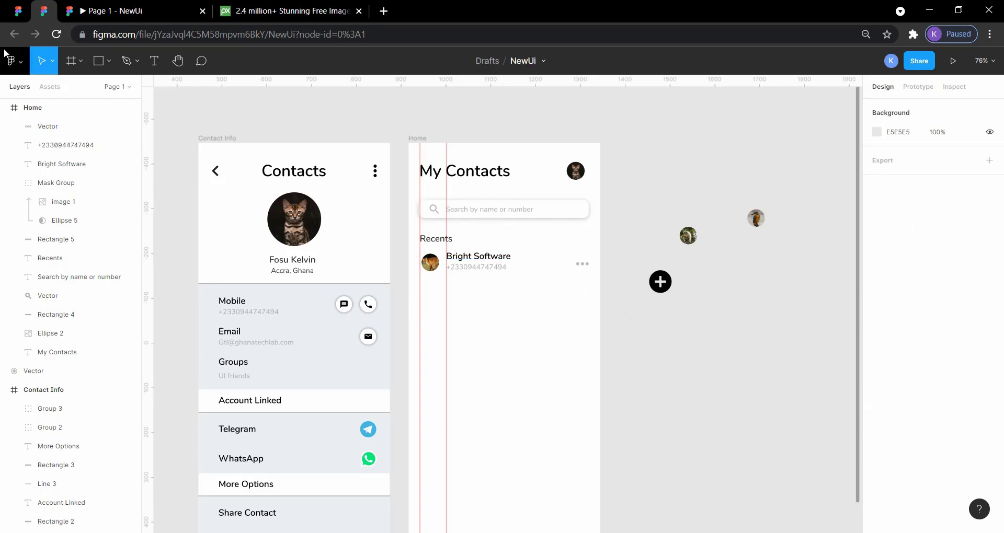
pyautogui.click(16, 16)
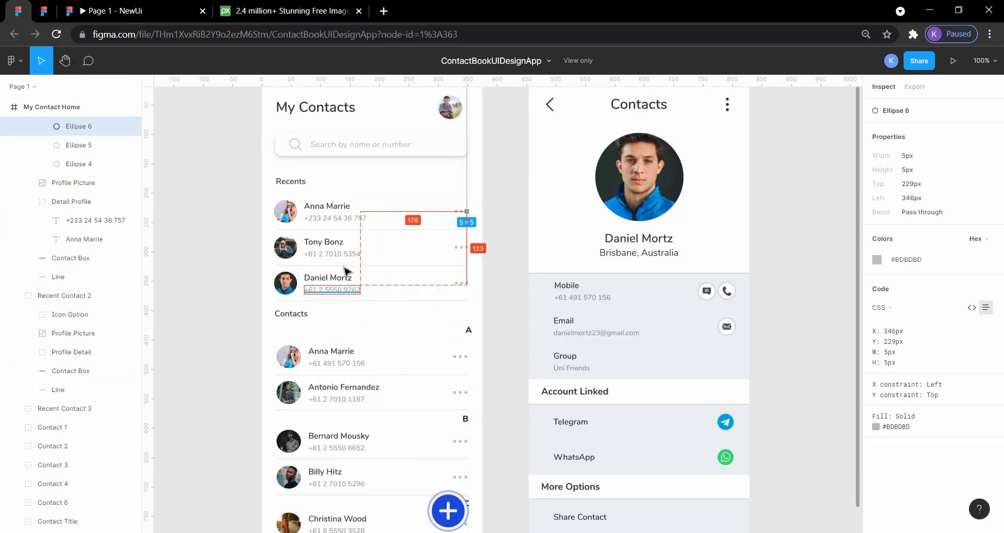